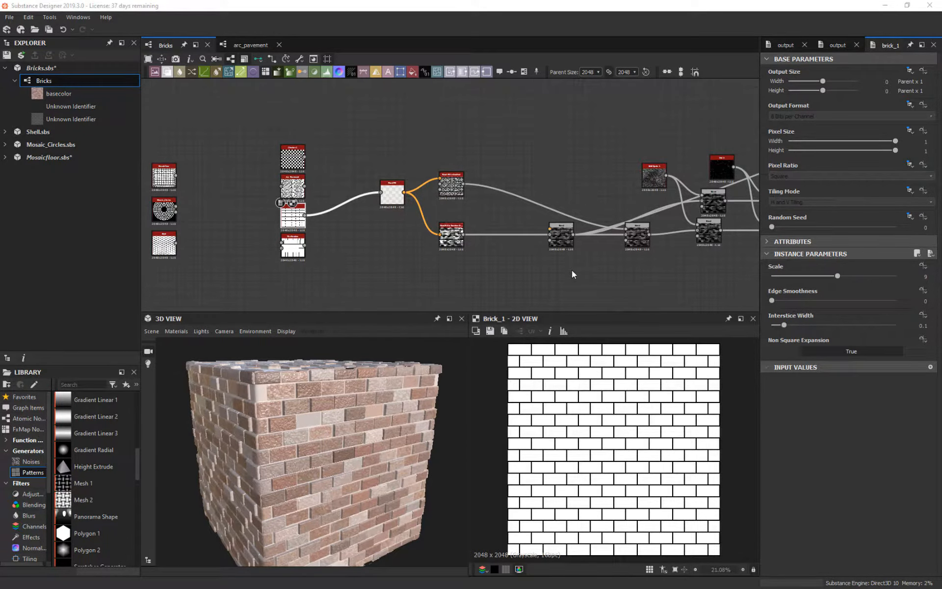
Step: Examine the finished brick material graph from the pattern nodes to the outputs, and its result on the preview cube
middle_drag(573, 273, 428, 216)
middle_drag(610, 225, 296, 219)
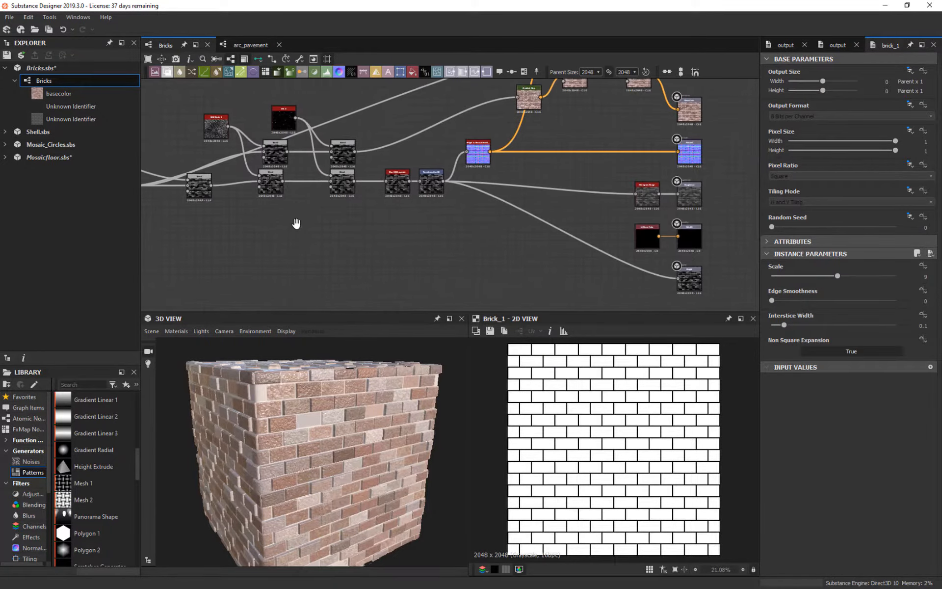
middle_drag(535, 236, 373, 277)
middle_drag(429, 165, 441, 164)
drag(294, 456, 356, 439)
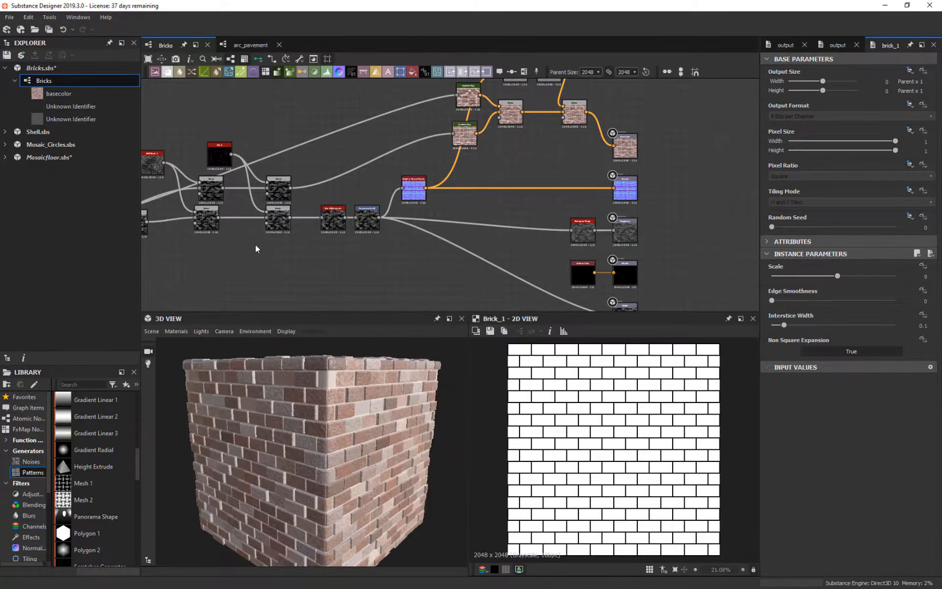
middle_drag(256, 249, 736, 231)
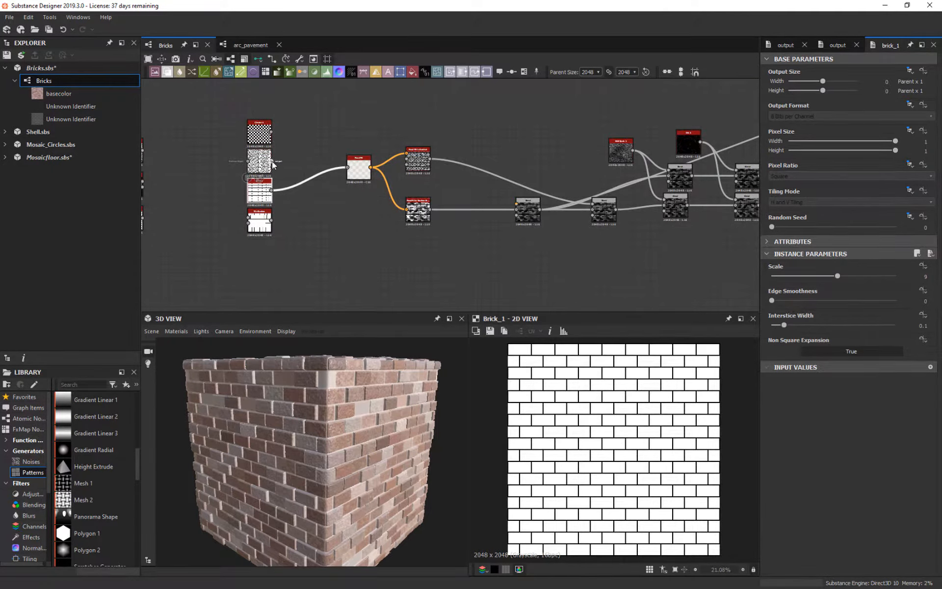
Step: Feed the arc pavement pattern and after it the random tile pattern into the Flood Fill node, inspecting each on the cube
drag(348, 170, 348, 167)
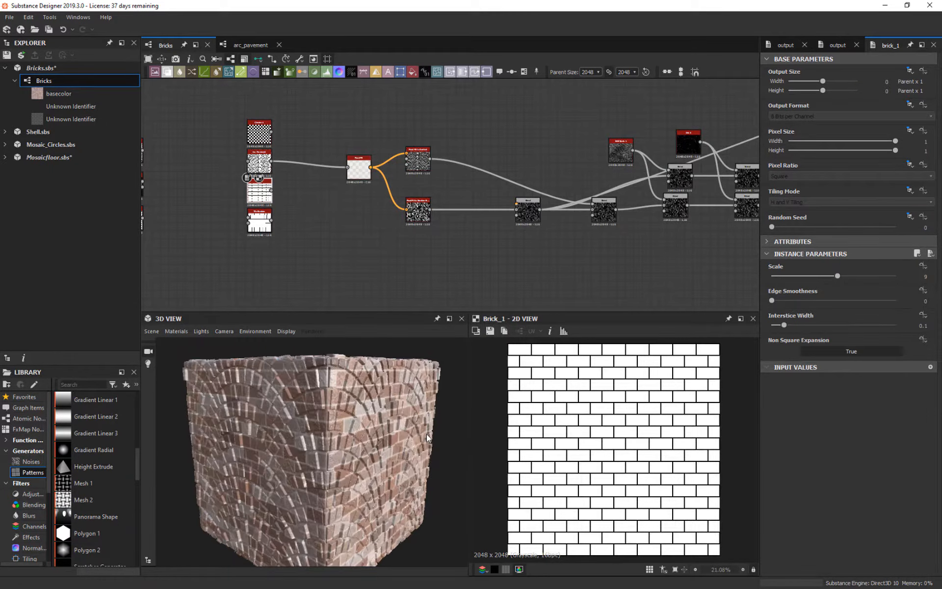
drag(421, 438, 363, 412)
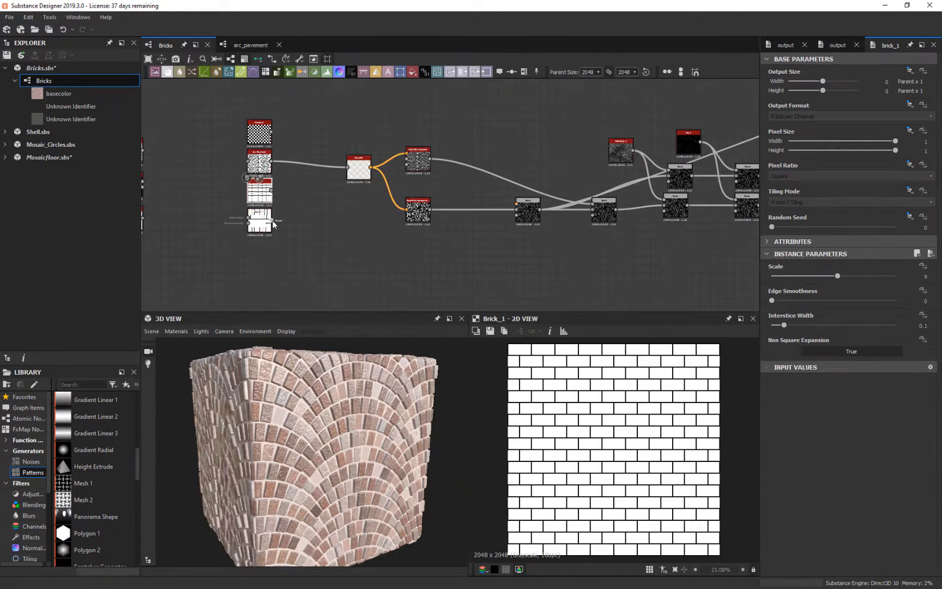
drag(356, 171, 348, 168)
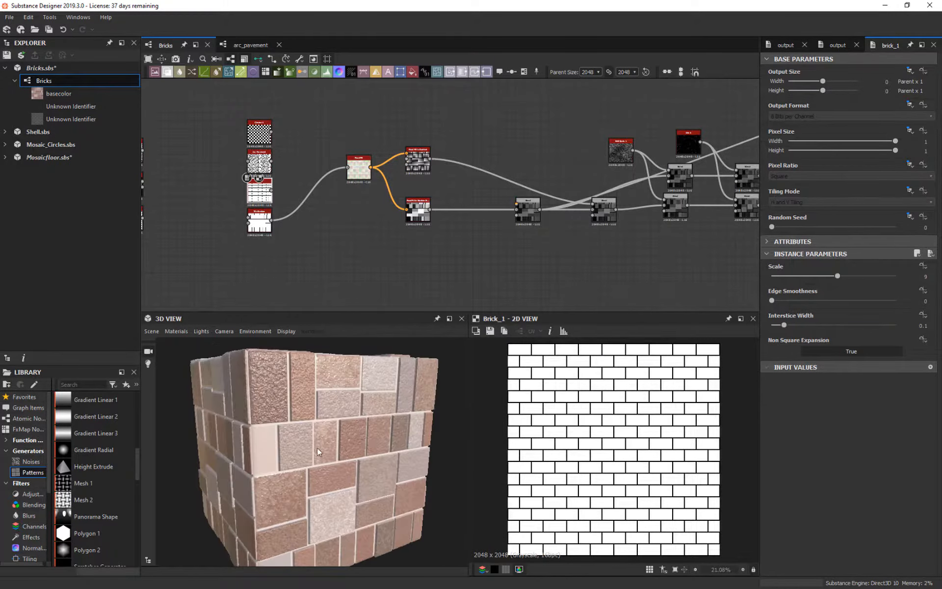
drag(318, 452, 292, 432)
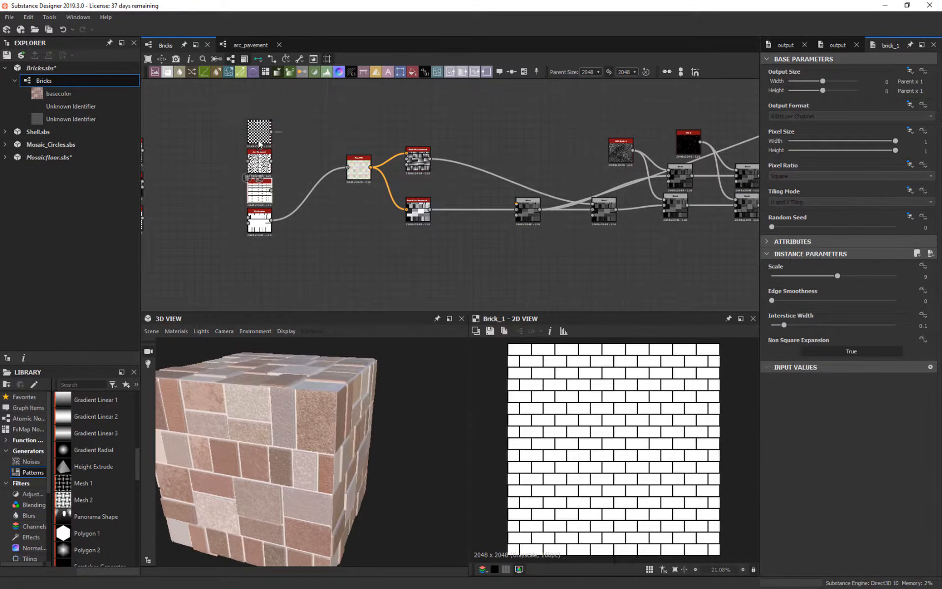
Step: Swap the Flood Fill input to the checker pattern and then to Mosaic_Circles, inspecting each on the cube
drag(368, 188, 349, 168)
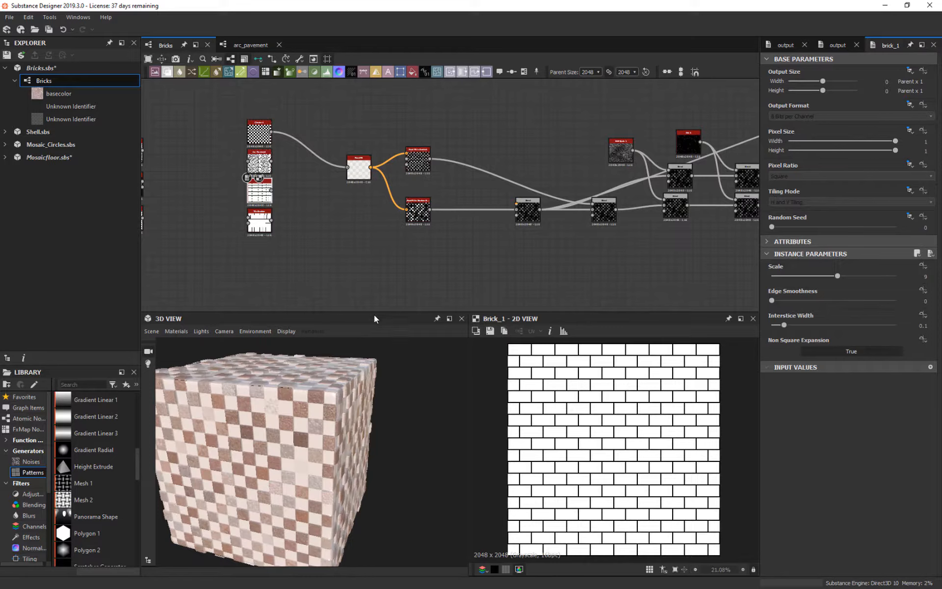
drag(385, 396, 338, 378)
middle_drag(320, 230, 375, 231)
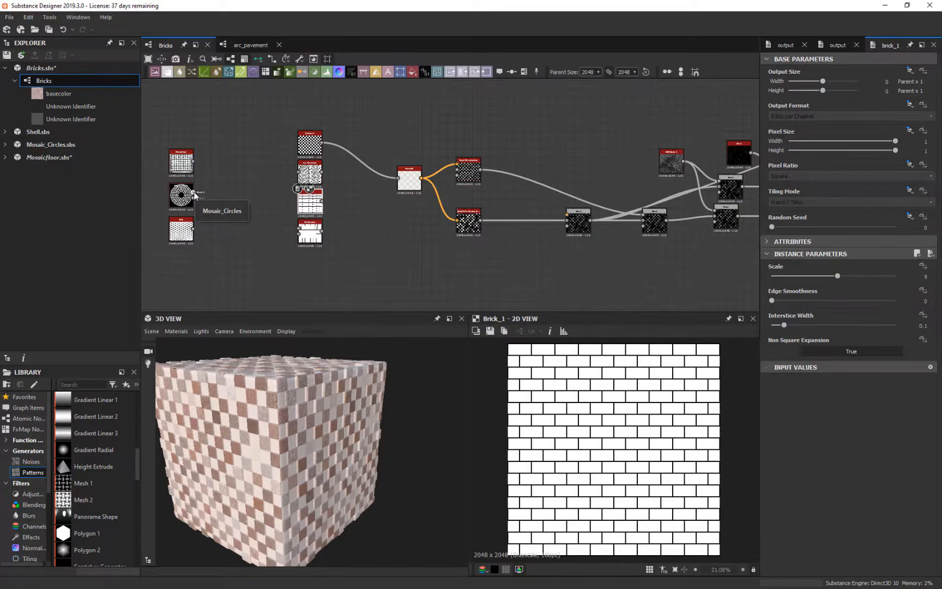
drag(193, 198, 399, 178)
drag(351, 481, 420, 453)
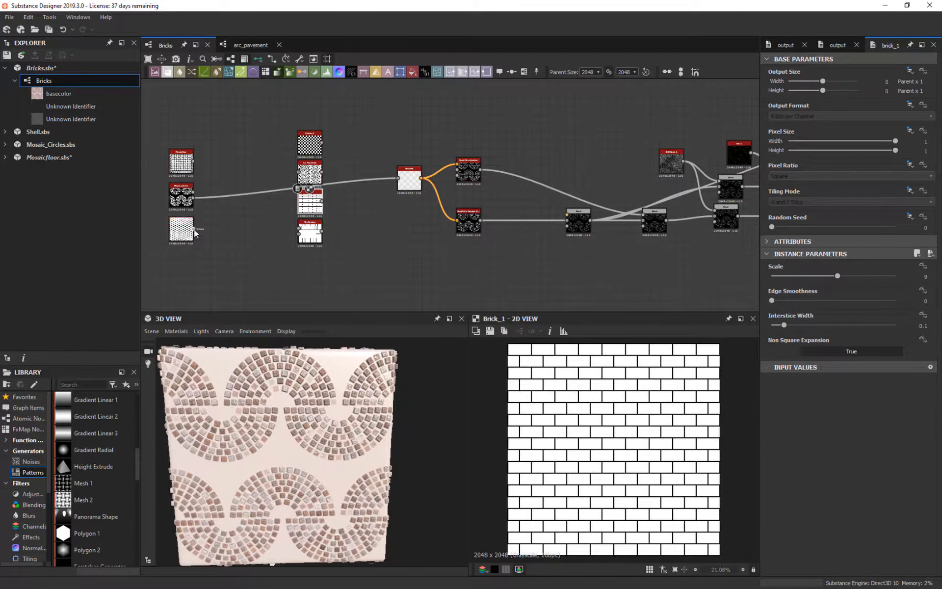
Step: Connect the Shell pattern to the Flood Fill node and inspect the cube from several sides
drag(194, 229, 398, 178)
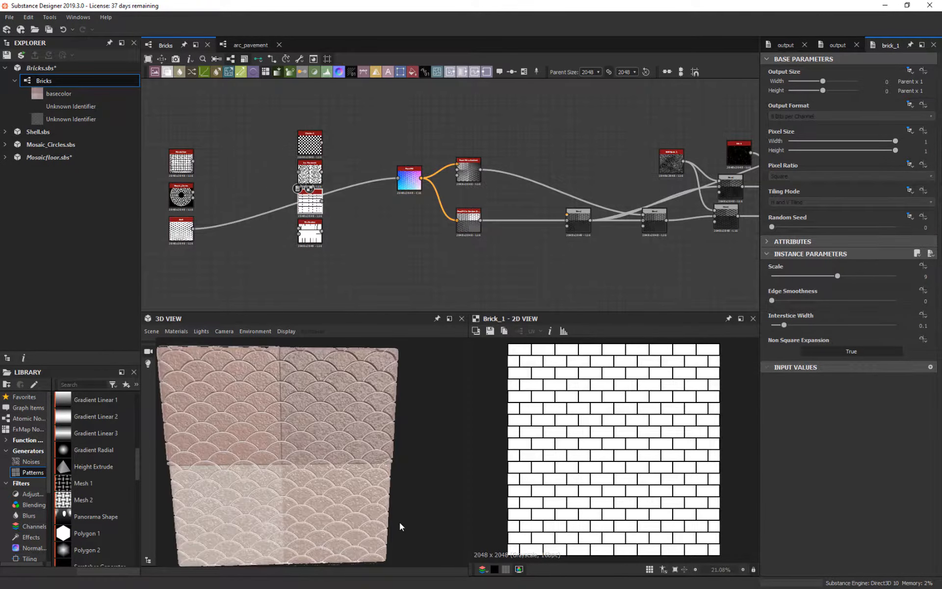
mouse_move(443, 472)
mouse_down()
mouse_move(431, 459)
mouse_move(411, 474)
mouse_move(438, 472)
mouse_up()
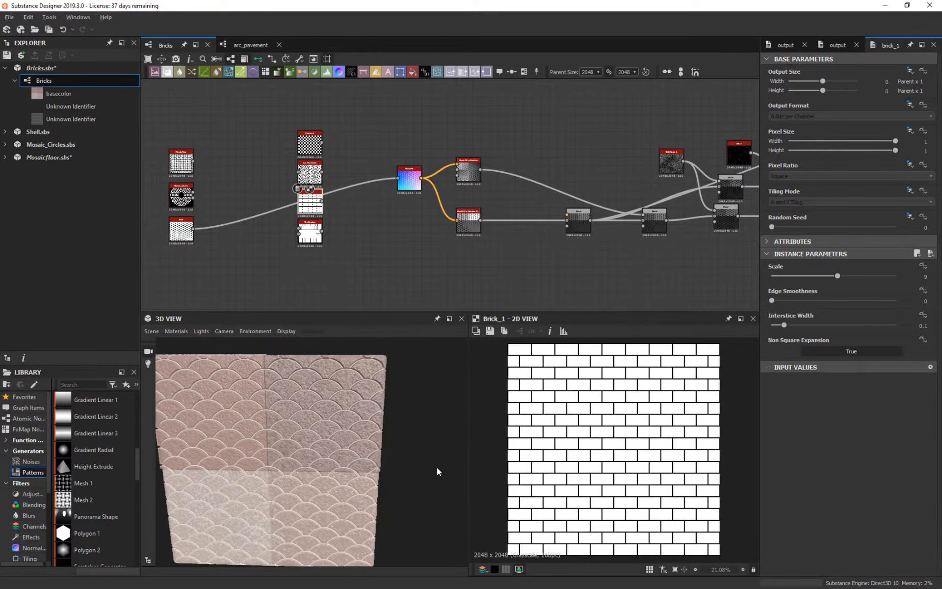
drag(292, 428, 324, 404)
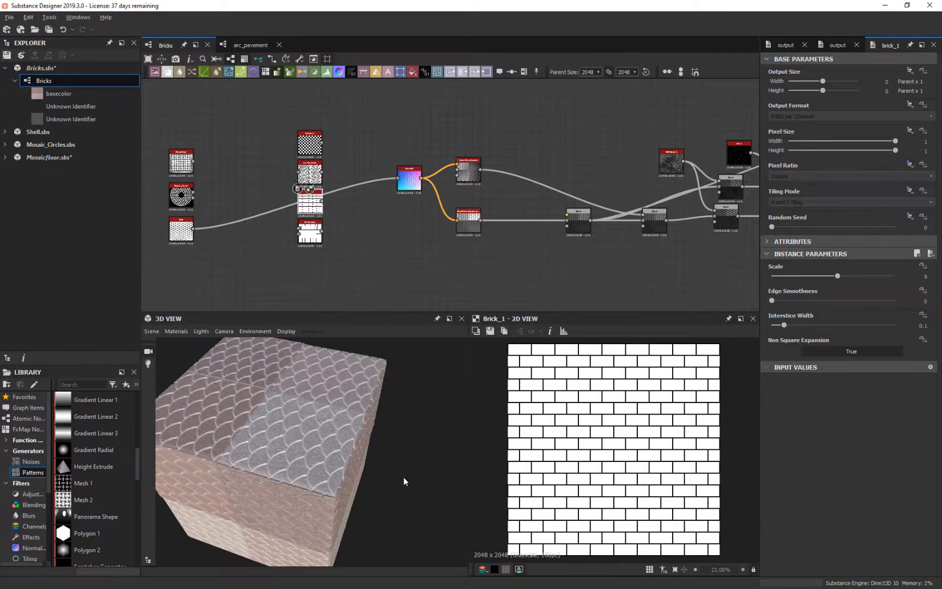
drag(404, 482, 407, 436)
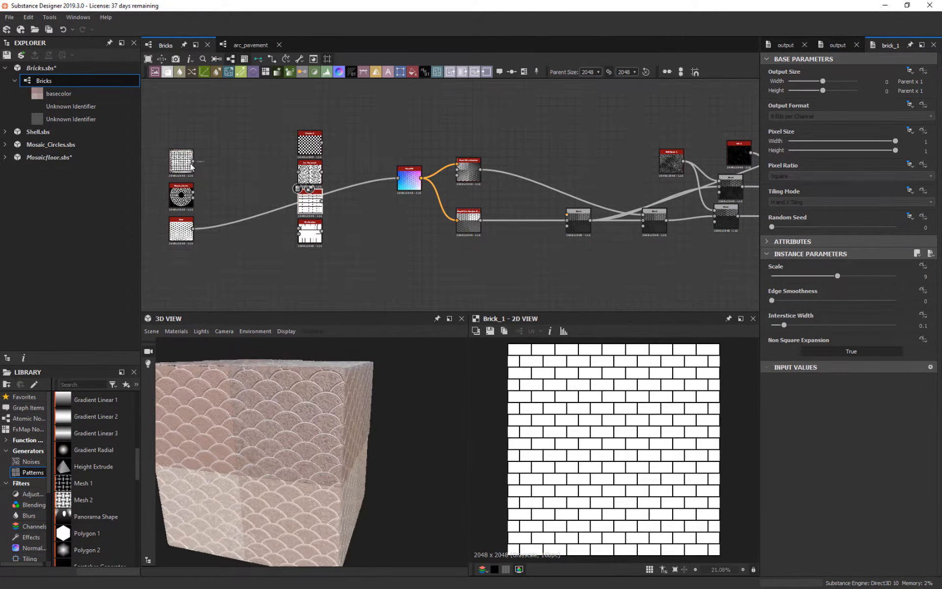
Step: Connect the Mosaicfloor pattern to the Flood Fill node and inspect it on the cube
drag(387, 181, 398, 178)
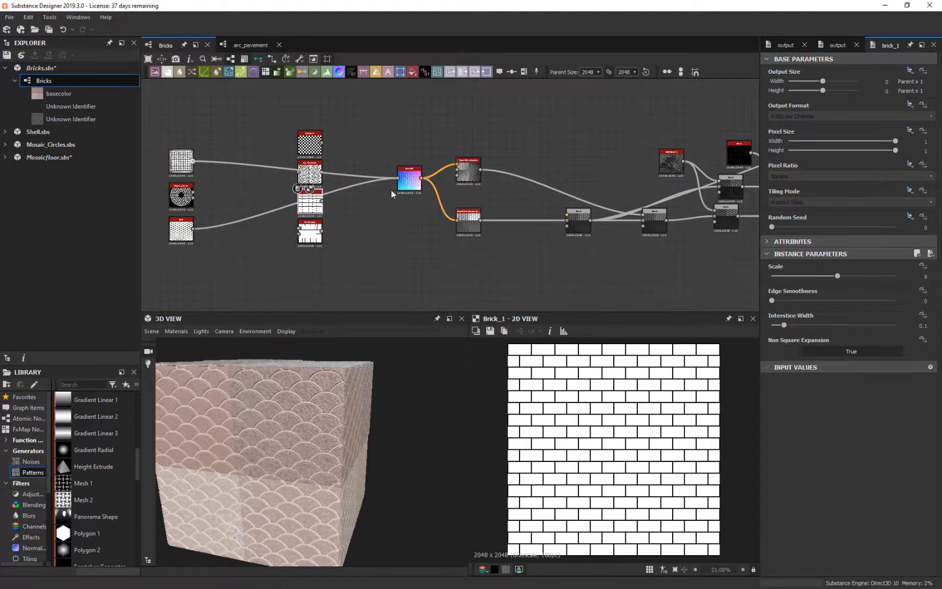
drag(431, 481, 238, 442)
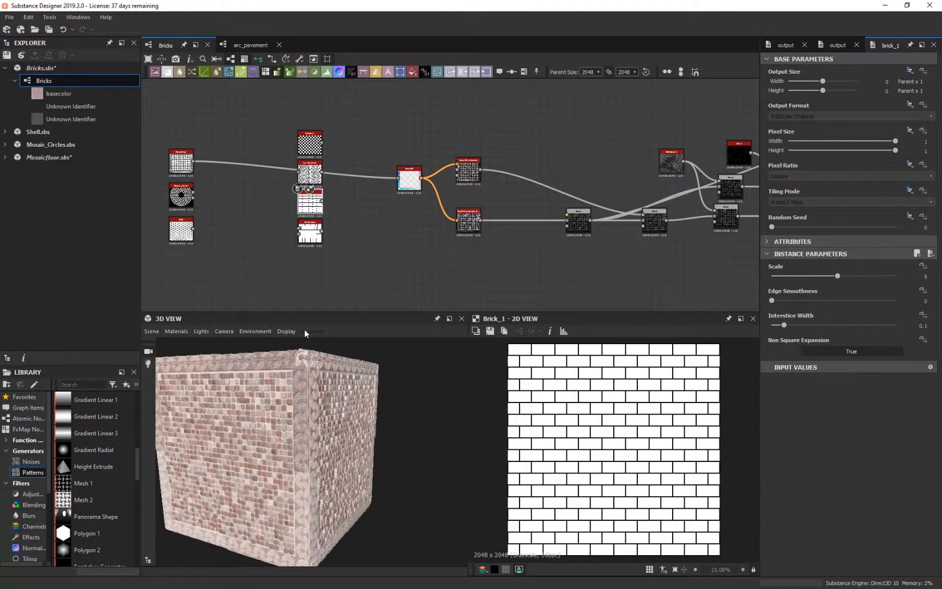
drag(405, 425, 400, 478)
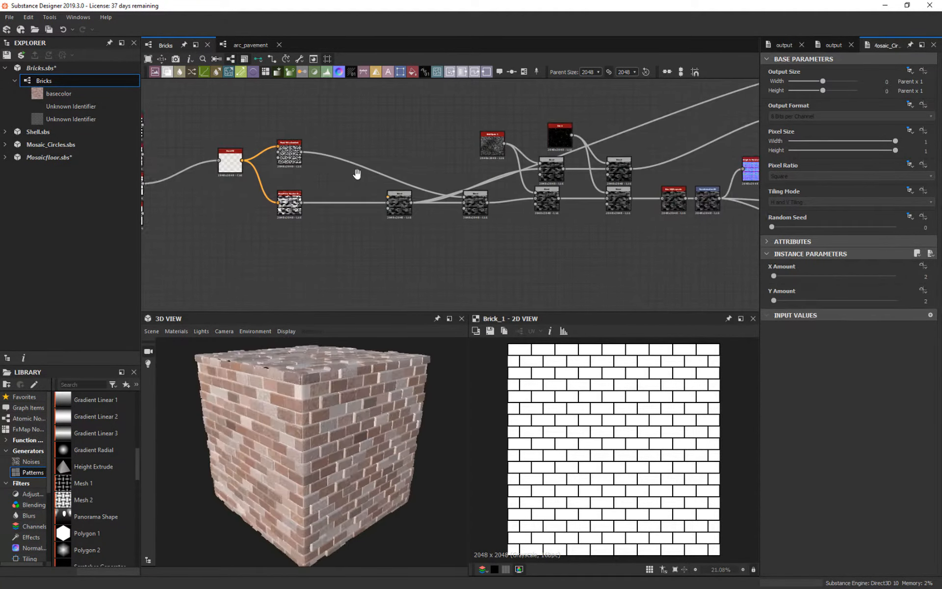
Step: Collapse the Bricks.sbs package and create a new graph named Bricks2 in a new package
middle_drag(357, 175, 511, 208)
middle_drag(229, 172, 311, 128)
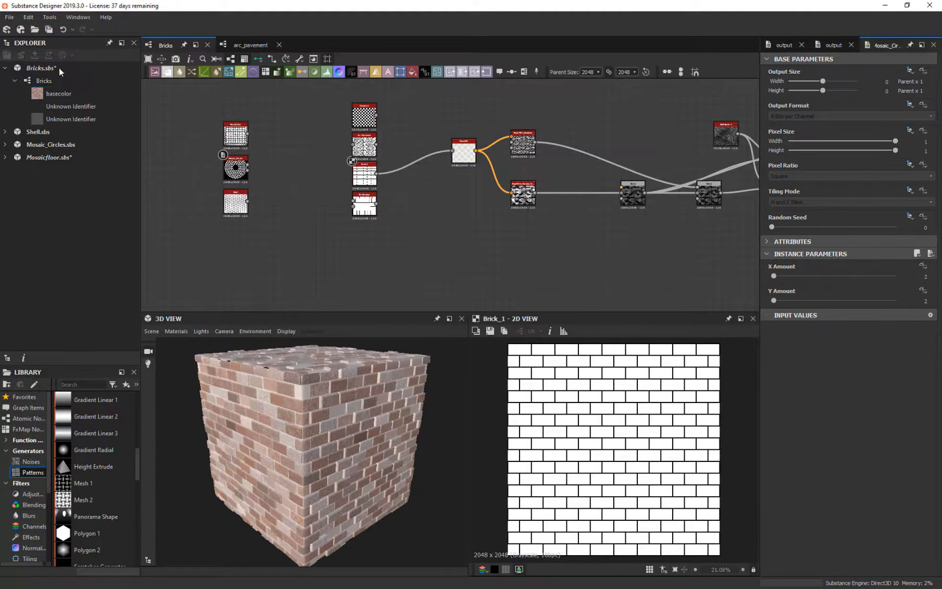
click(4, 68)
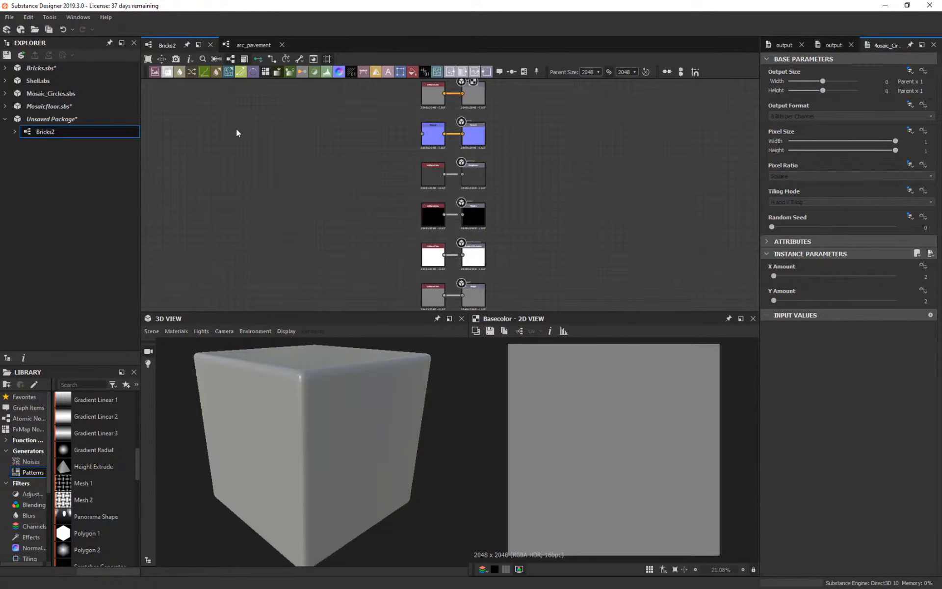
click(237, 133)
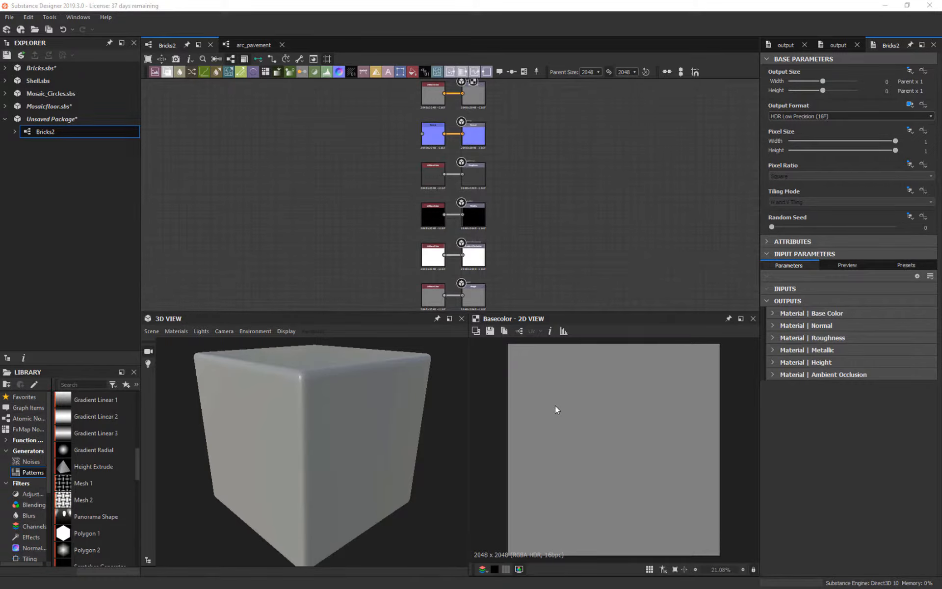
middle_drag(592, 198, 604, 236)
scroll(448, 177, down, 3)
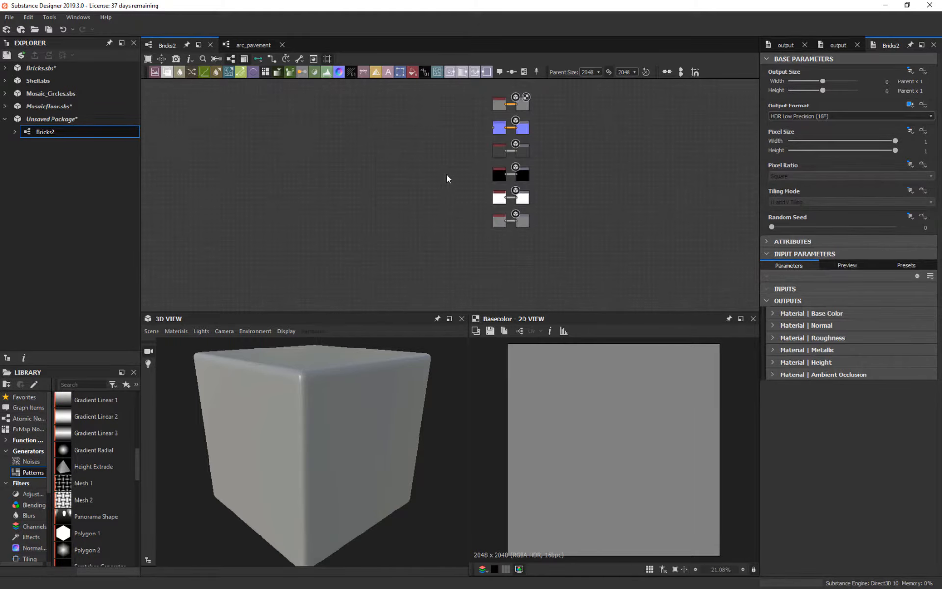
middle_drag(448, 177, 512, 215)
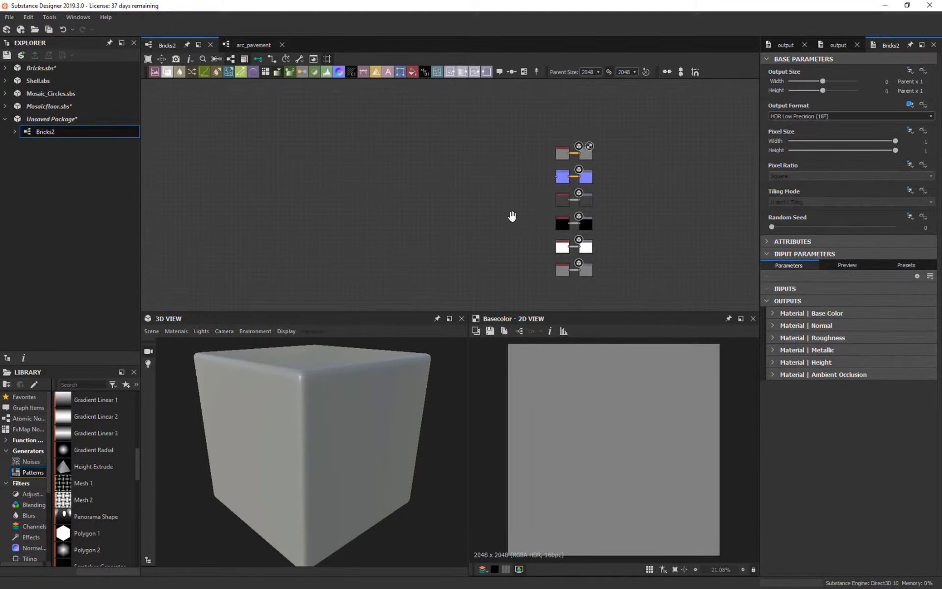
right_click(300, 180)
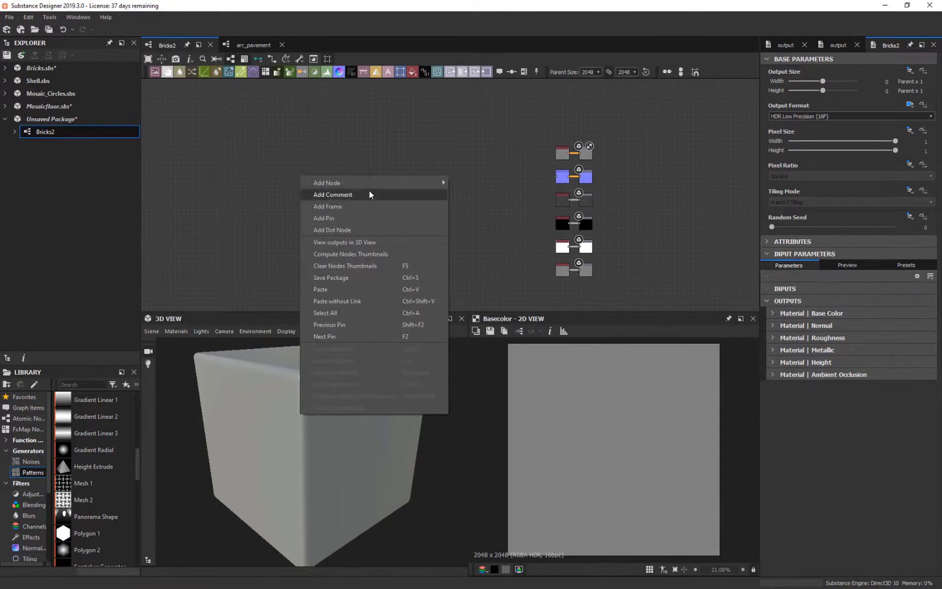
mouse_move(345, 186)
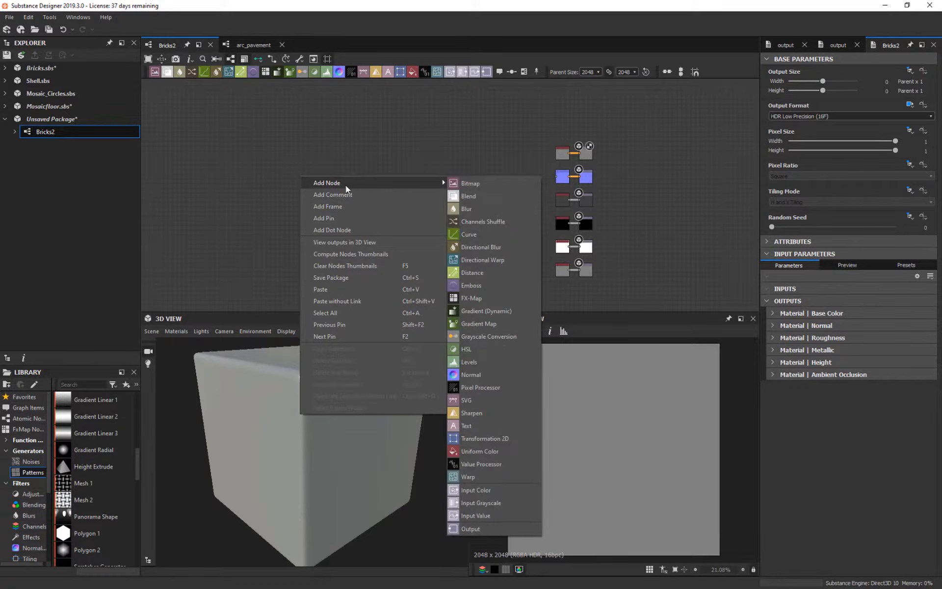
click(238, 139)
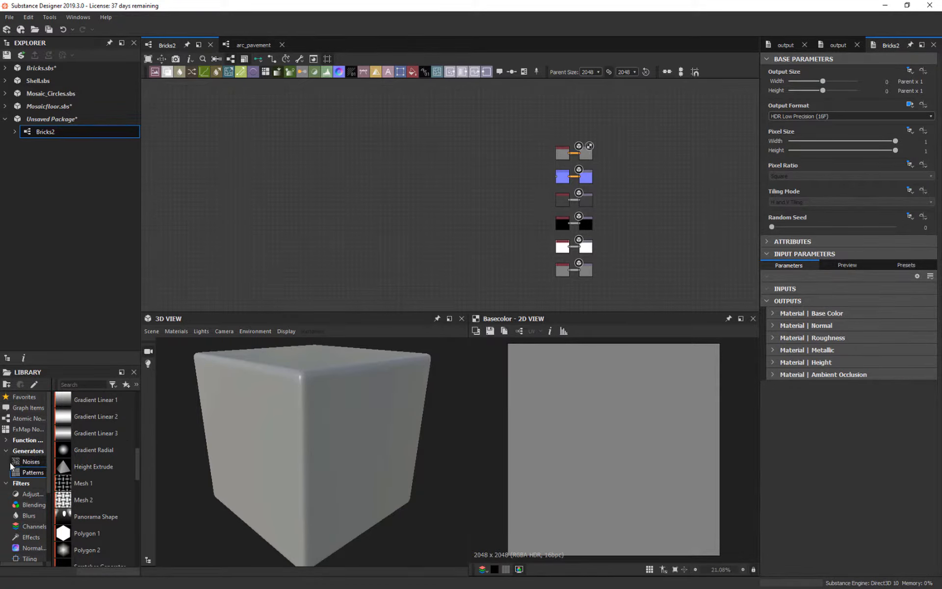
Step: Search the nodes for "bric" and add a Brick 1 node to the empty area of the Bricks2 graph
key(space)
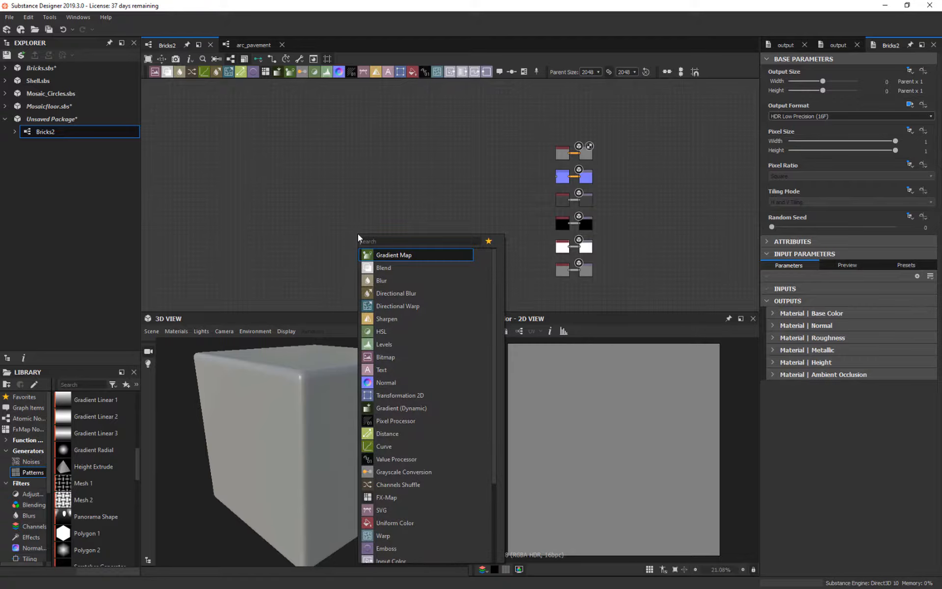
text(bru)
key(BackSpace)
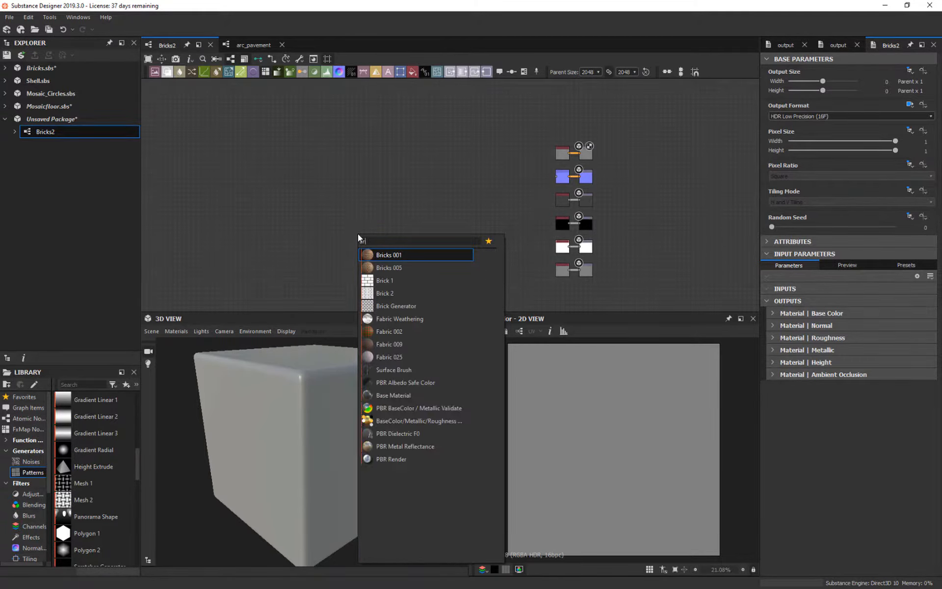
text(is)
key(BackSpace)
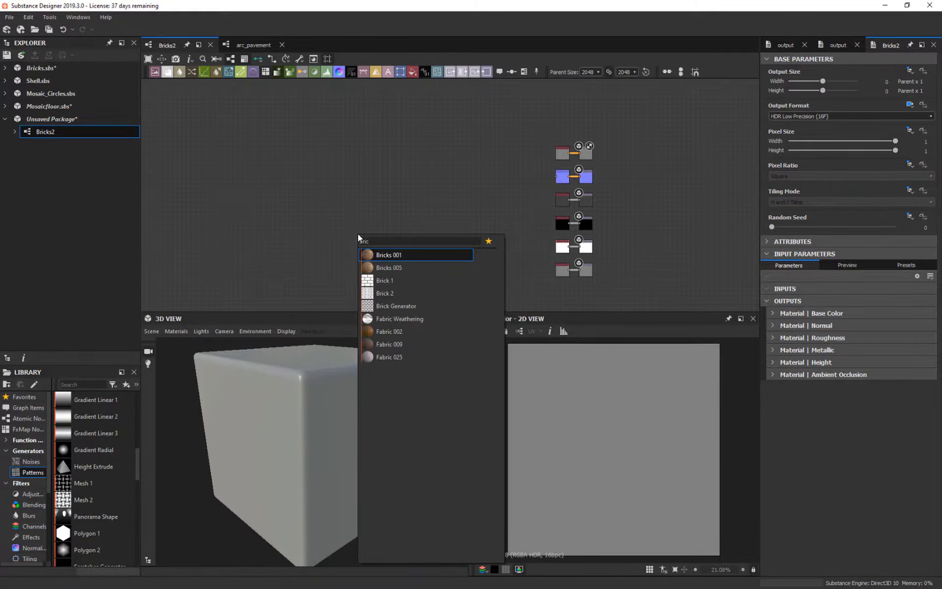
click(366, 281)
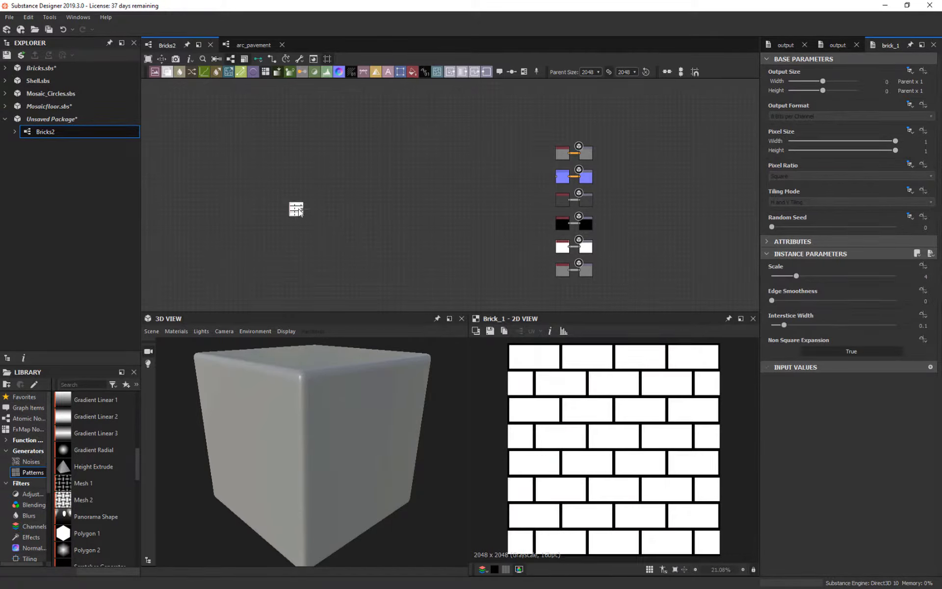
Step: Set the Brick 1 node's Scale to 8
scroll(312, 211, up, 4)
middle_drag(273, 195, 323, 169)
scroll(322, 169, up, 4)
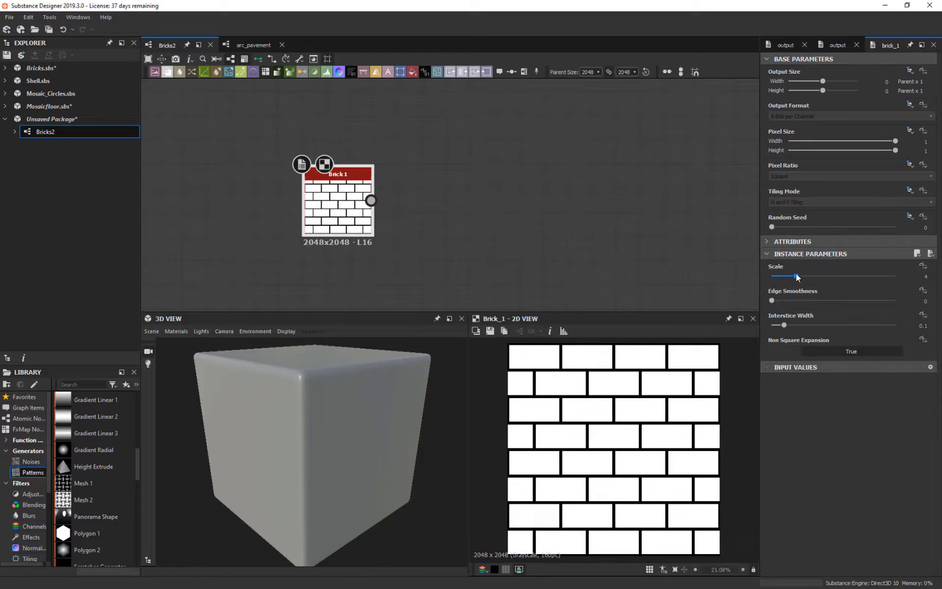
drag(797, 277, 830, 276)
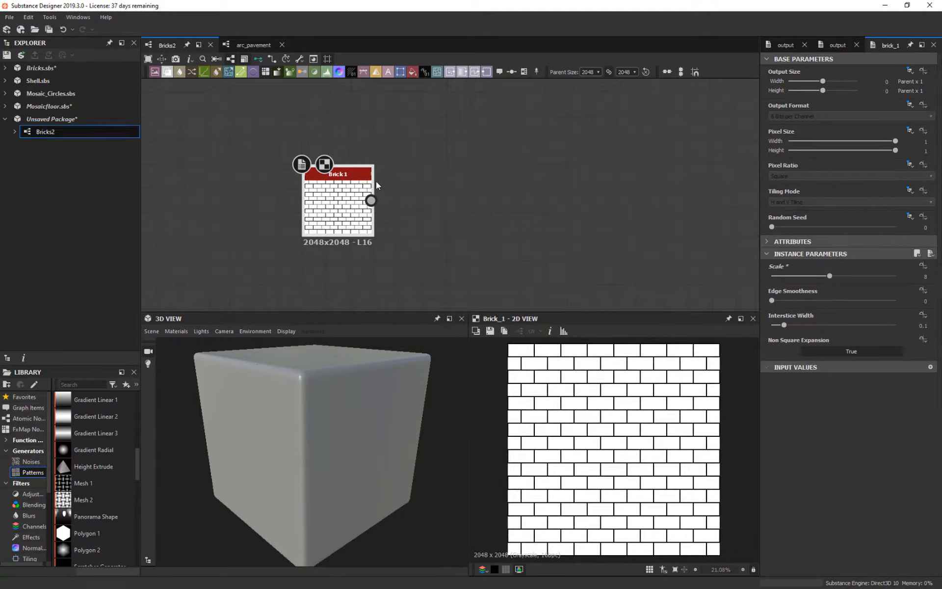
Step: Delete the Uniform Color node that feeds the base color output
drag(372, 180, 238, 151)
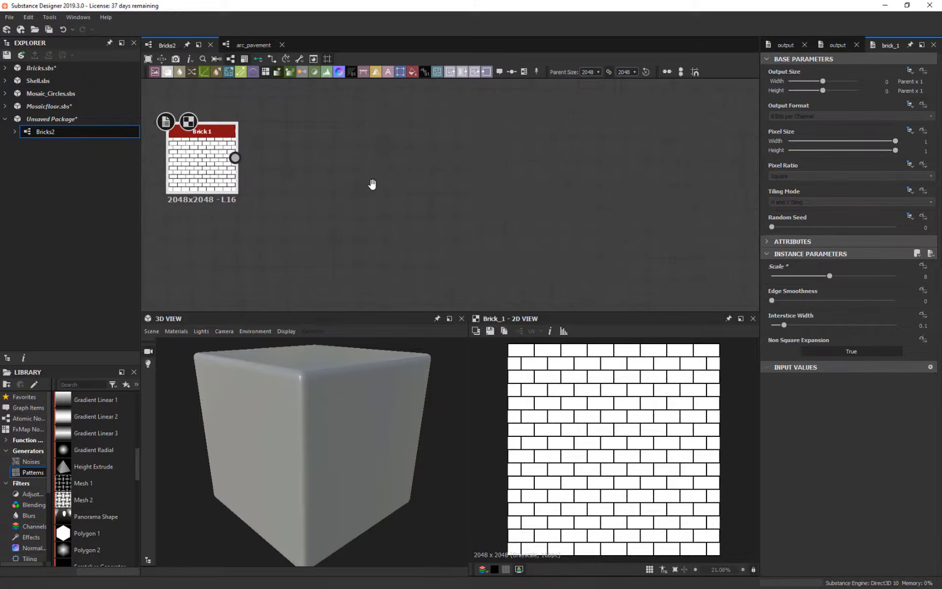
scroll(375, 185, down, 5)
middle_drag(487, 201, 485, 246)
click(709, 136)
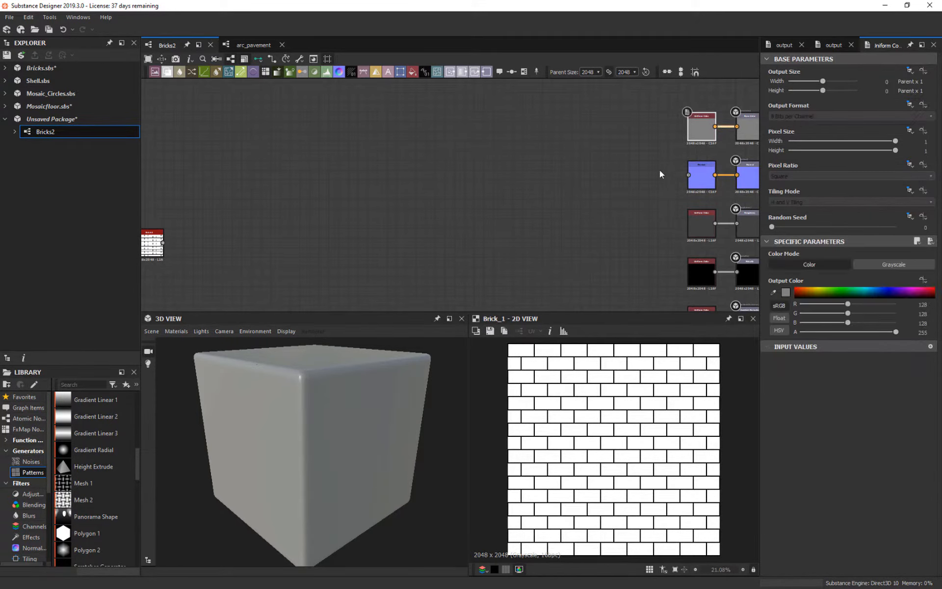
key(Delete)
Step: Connect the Brick 1 output to the Normal node's input and show the normal output in the 2D view
click(697, 173)
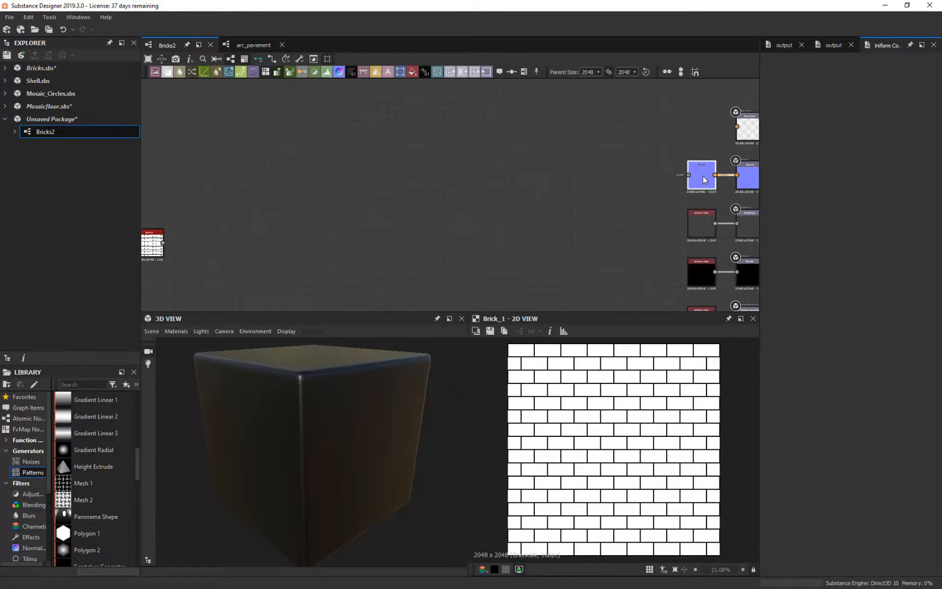
drag(162, 239, 249, 230)
drag(249, 233, 688, 175)
double_click(701, 175)
double_click(747, 175)
Step: Open the default 3D material's properties, rebalance the graph and preview areas, and show the Brick 1 output in the 2D view
click(176, 331)
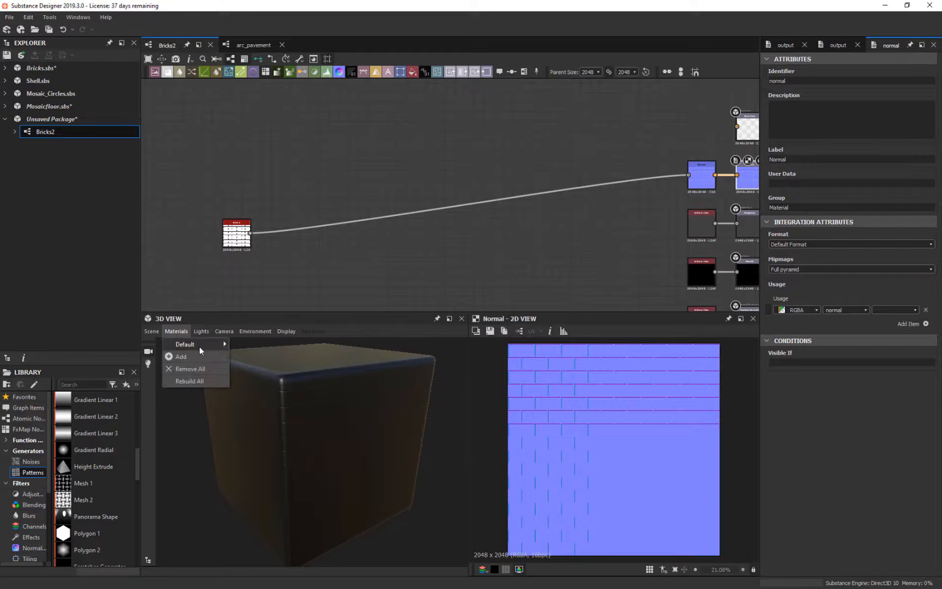
click(204, 372)
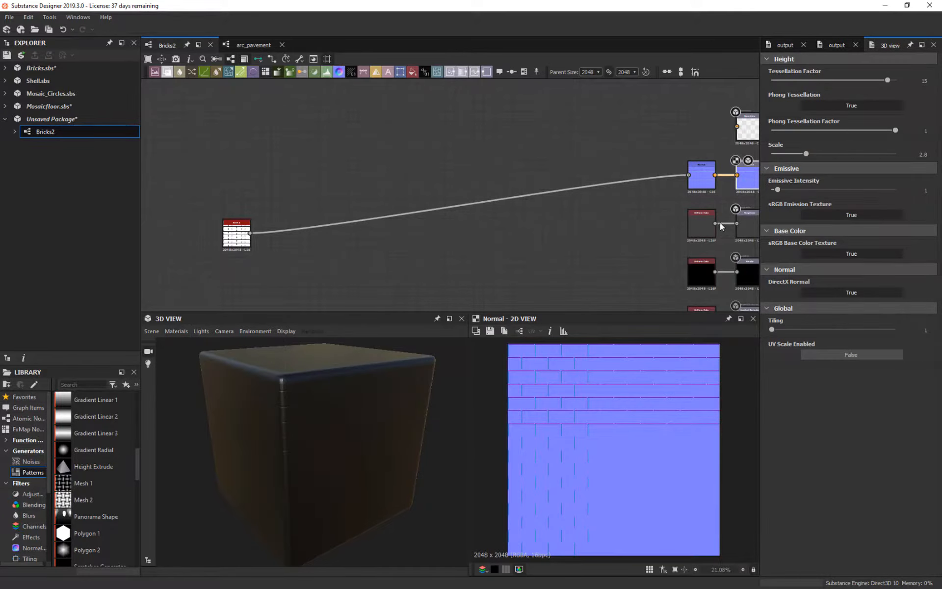
middle_drag(677, 252, 657, 210)
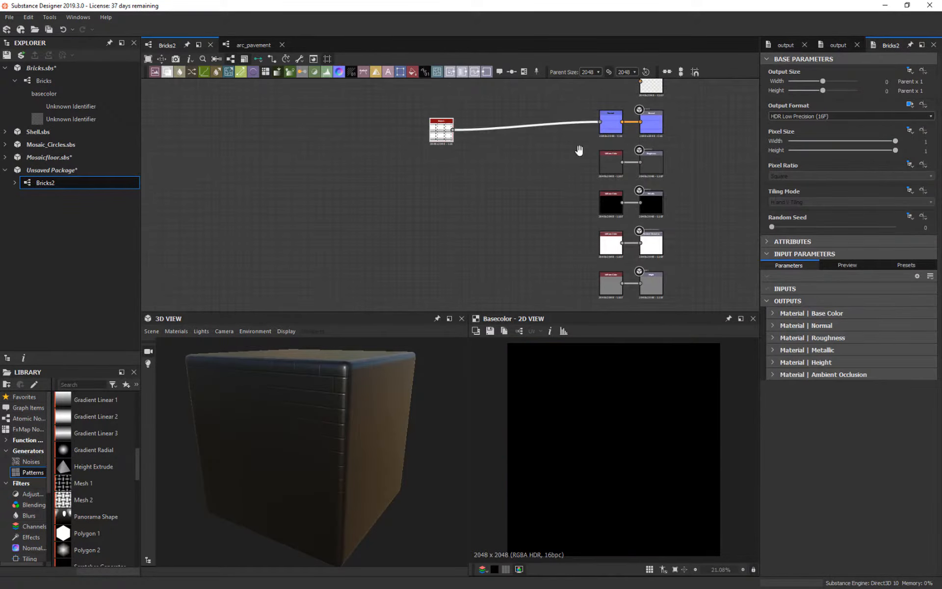
scroll(581, 152, up, 5)
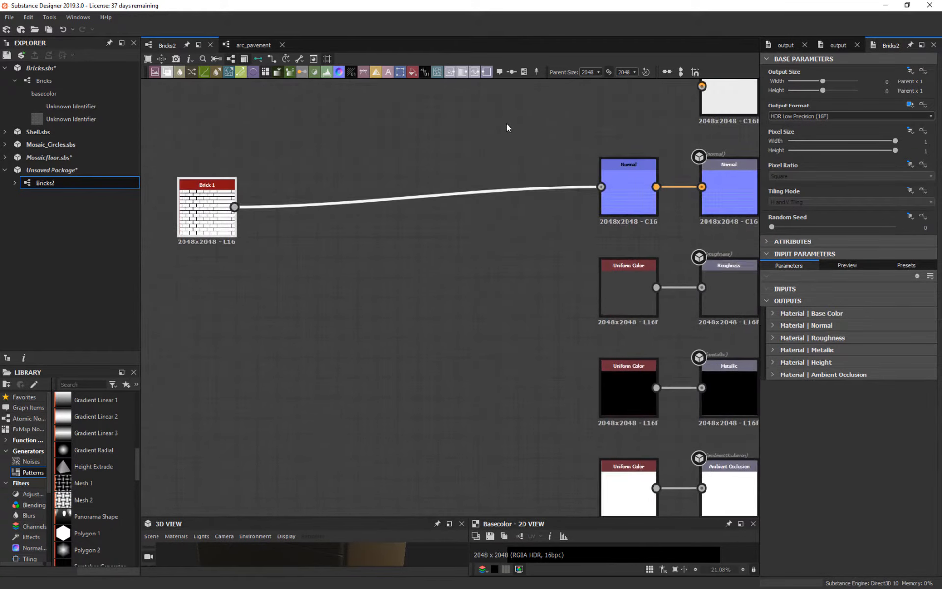
scroll(506, 128, down, 2)
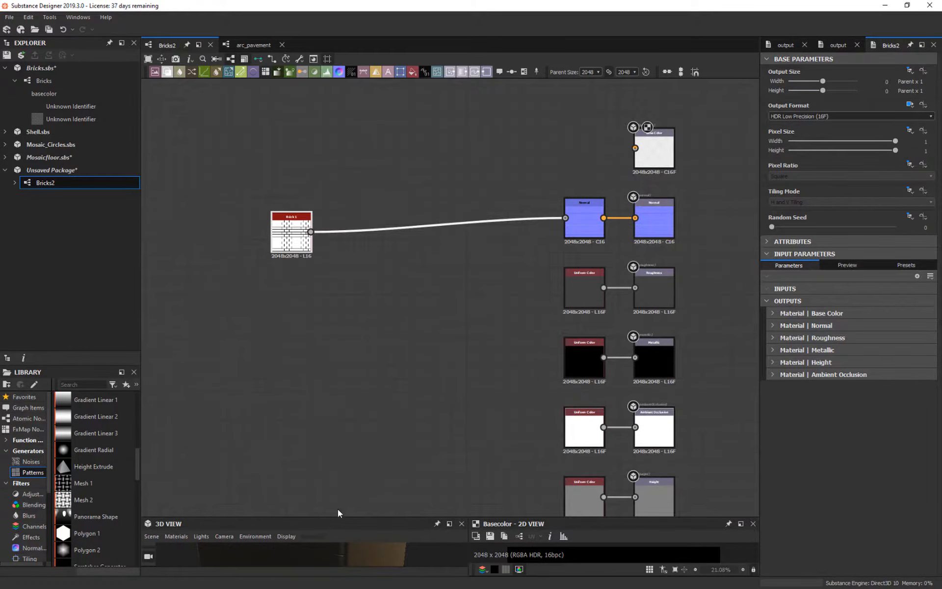
drag(340, 517, 339, 437)
scroll(359, 512, down, 3)
double_click(300, 236)
middle_drag(469, 349, 430, 336)
drag(543, 202, 548, 146)
text(ram)
key(Escape)
Step: Insert a Transformation 2D node between the Brick 1 node and the Normal node, spacing Brick 1 further away
drag(226, 214, 192, 215)
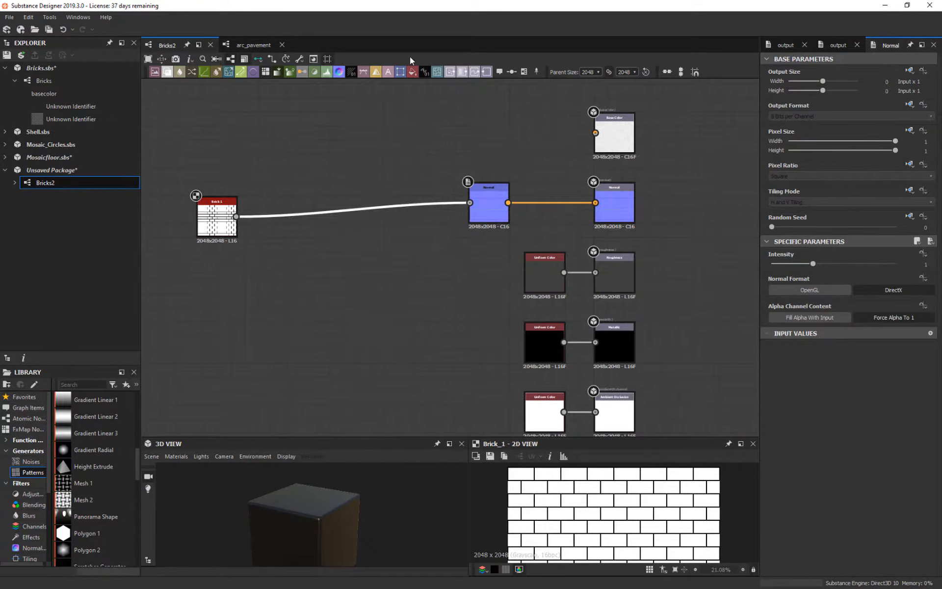
click(400, 72)
drag(354, 216, 279, 223)
drag(218, 216, 183, 217)
drag(292, 217, 422, 139)
key(Escape)
Step: Add a Curvature node fed by the Normal node's output and move the Normal node away from the material outputs
drag(508, 203, 526, 137)
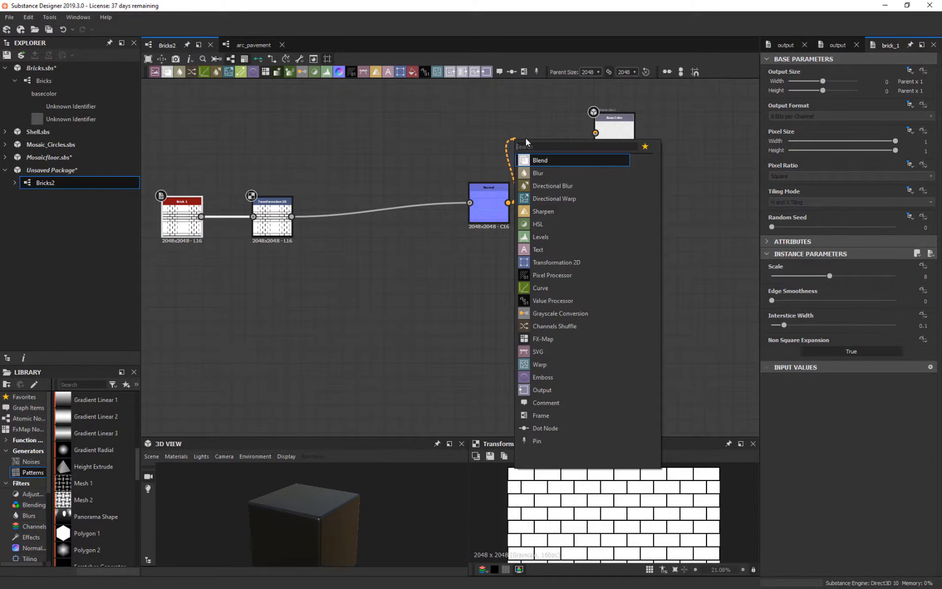
text(curva)
key(Return)
drag(479, 197, 421, 191)
Step: Delete the Uniform Color node that feeds the Roughness output
middle_drag(566, 419, 575, 322)
scroll(304, 143, down, 1)
scroll(305, 143, up, 4)
middle_drag(400, 559, 406, 498)
scroll(442, 294, down, 2)
click(516, 277)
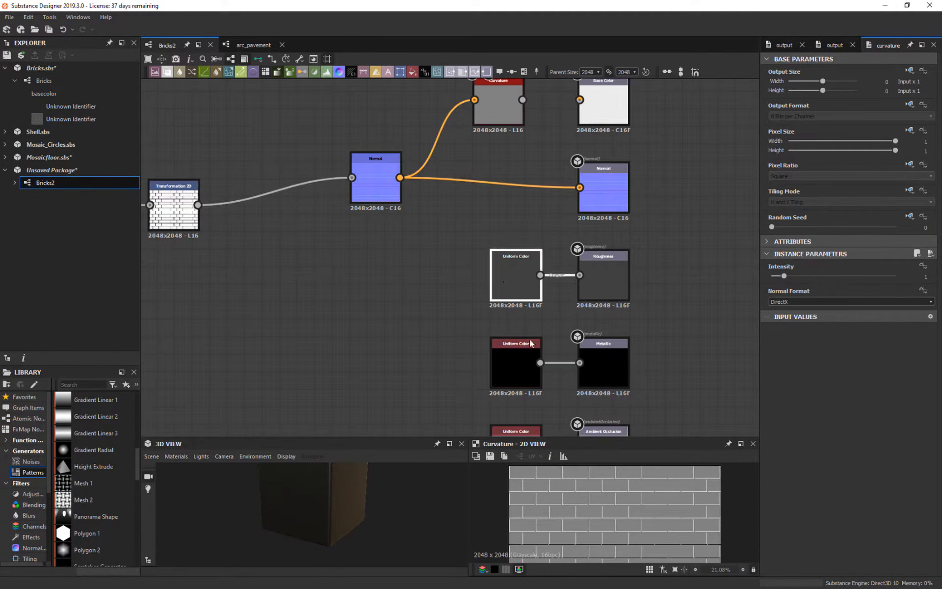
middle_drag(530, 344, 516, 193)
click(503, 308)
drag(412, 435, 412, 312)
scroll(568, 252, down, 4)
middle_drag(565, 236, 555, 189)
click(539, 172)
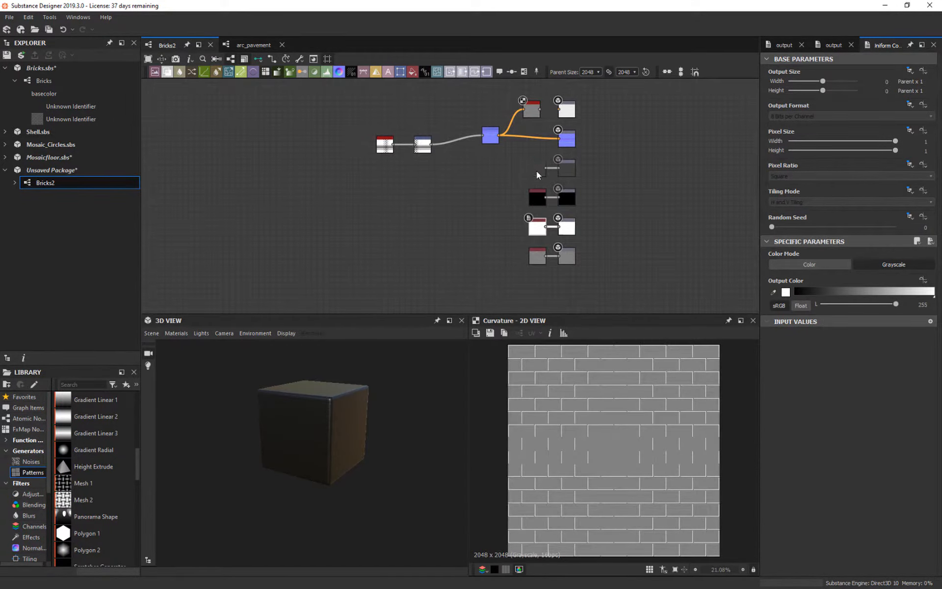
key(Delete)
Step: Try the Transformation 2D output as the Roughness input, undo it, and feed Roughness from the Curvature node instead
drag(431, 145, 560, 168)
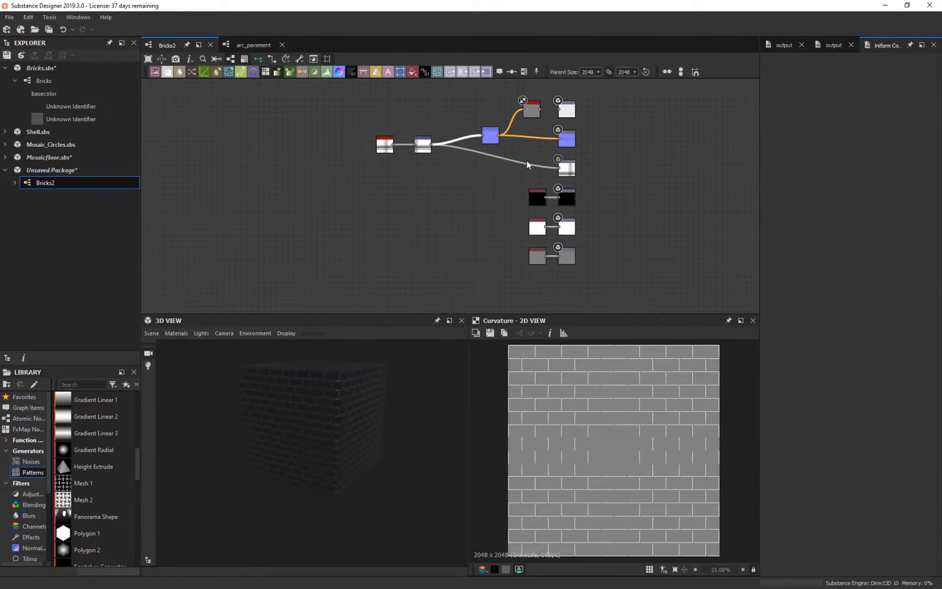
key(ctrl+z)
key(ctrl+z)
key(ctrl+z)
right_click(642, 154)
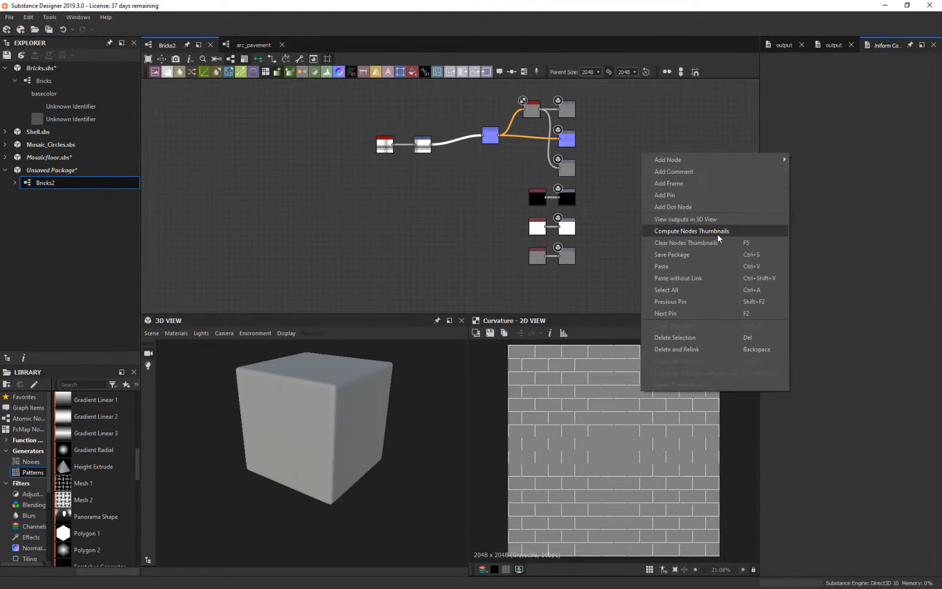
right_drag(327, 488, 334, 344)
Step: Replace the Uniform Color node on the Height output with a connection from the Transformation 2D node
click(538, 256)
key(Delete)
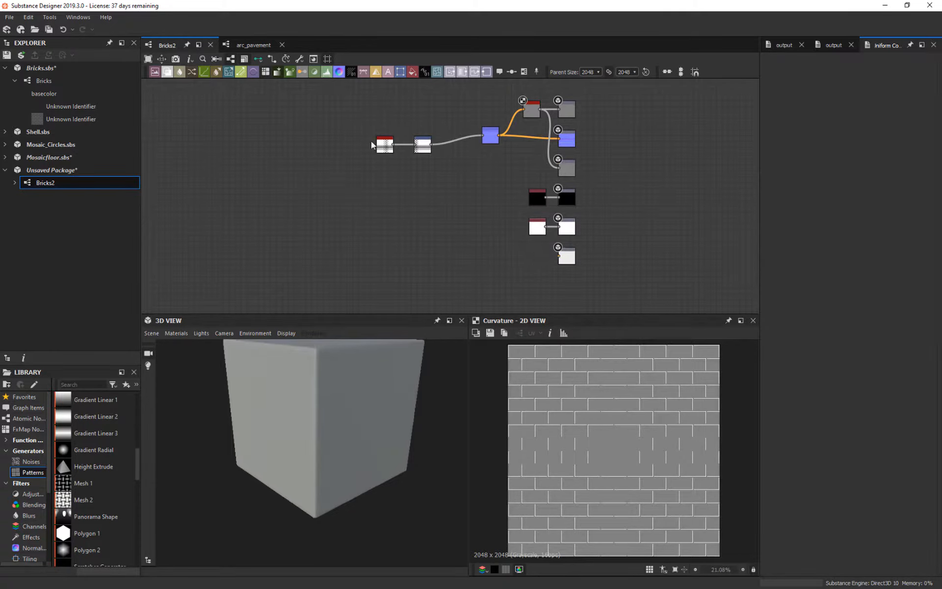
drag(431, 144, 504, 189)
text(am)
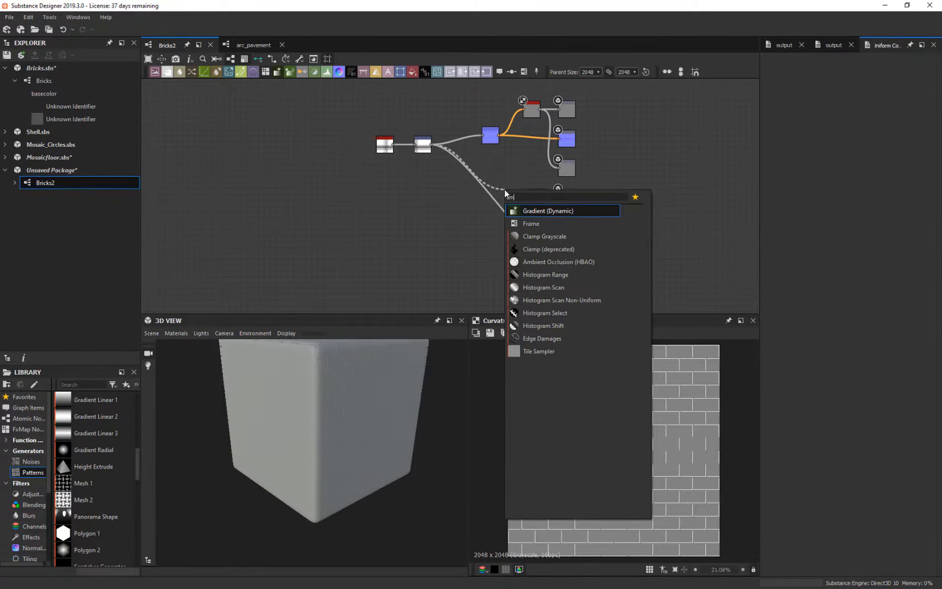
key(Escape)
middle_drag(319, 174, 286, 145)
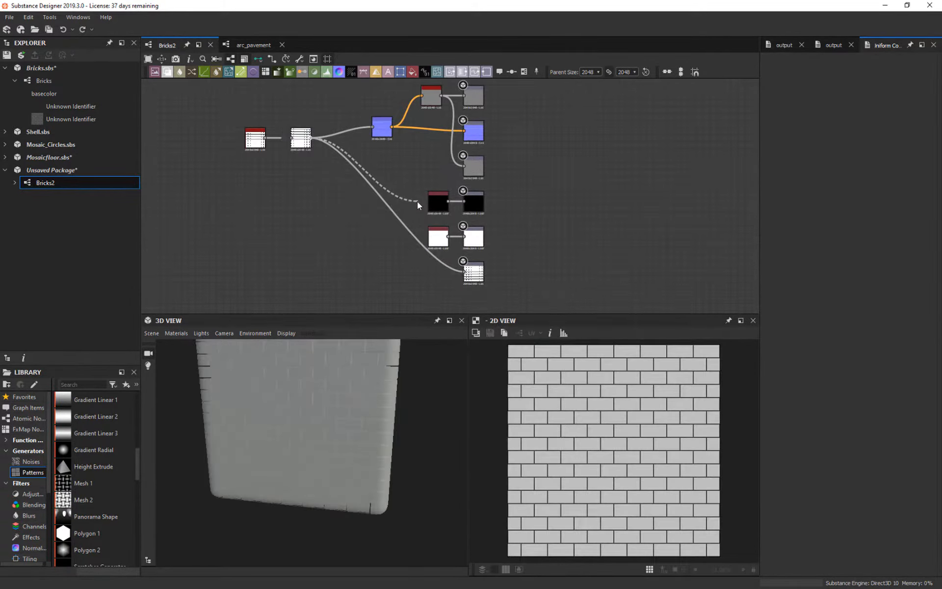
Step: Add a Histogram Range node fed by Transformation 2D and wire it to the Metallic output in place of its Uniform Color node
text(hist)
drag(417, 201, 470, 207)
key(Return)
click(444, 204)
key(Delete)
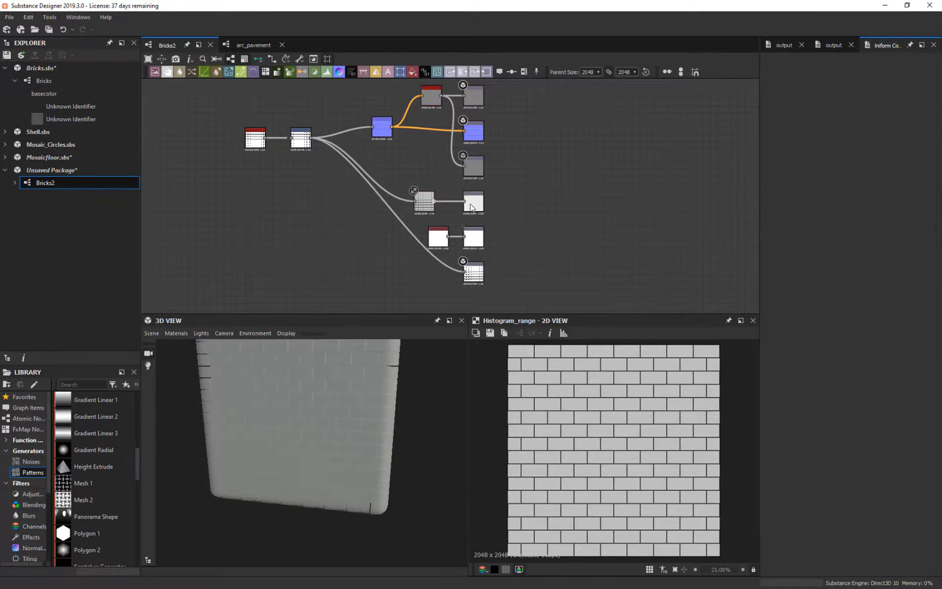
drag(366, 407, 426, 410)
drag(317, 260, 362, 294)
Step: Rewire the Histogram Range node from the Metallic output to the Roughness output and place it beside Roughness
middle_drag(222, 145, 492, 187)
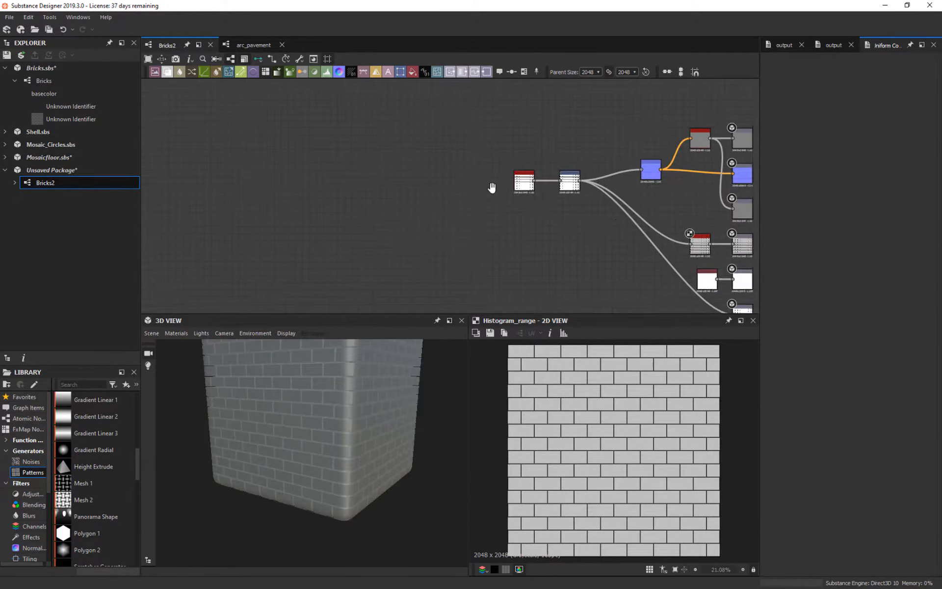
scroll(725, 231, up, 4)
middle_drag(725, 231, 494, 231)
drag(463, 257, 511, 184)
drag(443, 254, 443, 181)
click(487, 221)
key(Delete)
Step: Add a black grayscale Uniform Color node feeding the Metallic output
drag(511, 257, 482, 252)
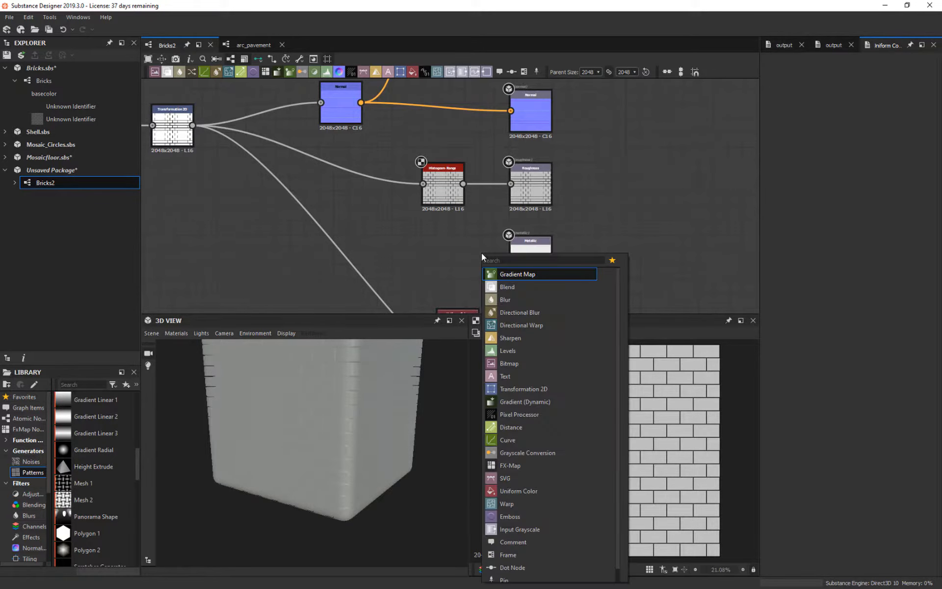
click(518, 491)
scroll(484, 192, down, 2)
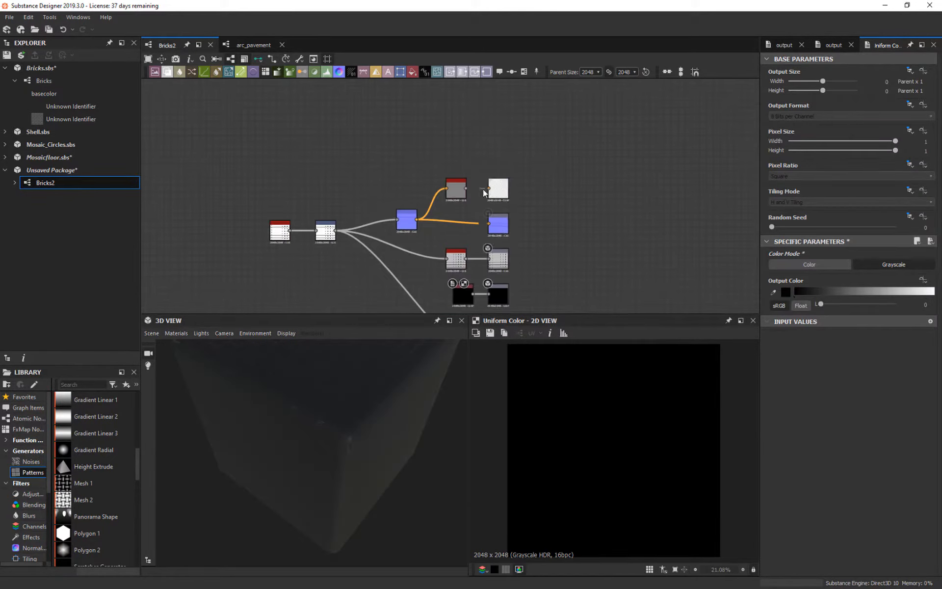
Step: Connect the Curvature node's output to the Base Color output
drag(466, 188, 488, 188)
scroll(475, 176, up, 2)
drag(396, 406, 465, 139)
Step: Set the default 3D material's height Scale to 2.68 and inspect the brick relief up close
click(207, 332)
mouse_move(180, 333)
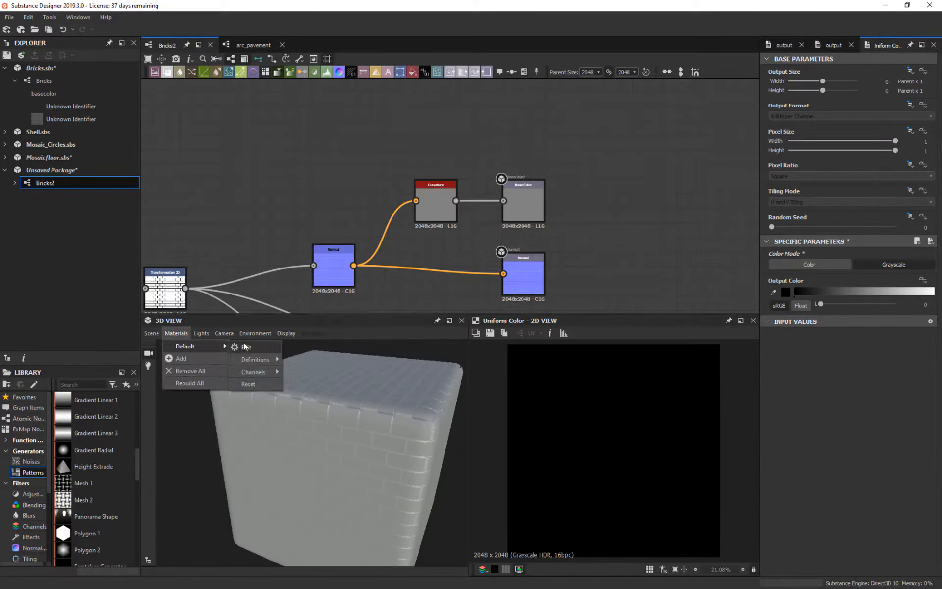
click(244, 346)
drag(848, 154, 805, 162)
drag(373, 446, 316, 420)
right_drag(315, 420, 359, 465)
Step: Insert a Blur HQ Grayscale node between the Brick 1 and Transformation 2D nodes
middle_drag(166, 277, 324, 216)
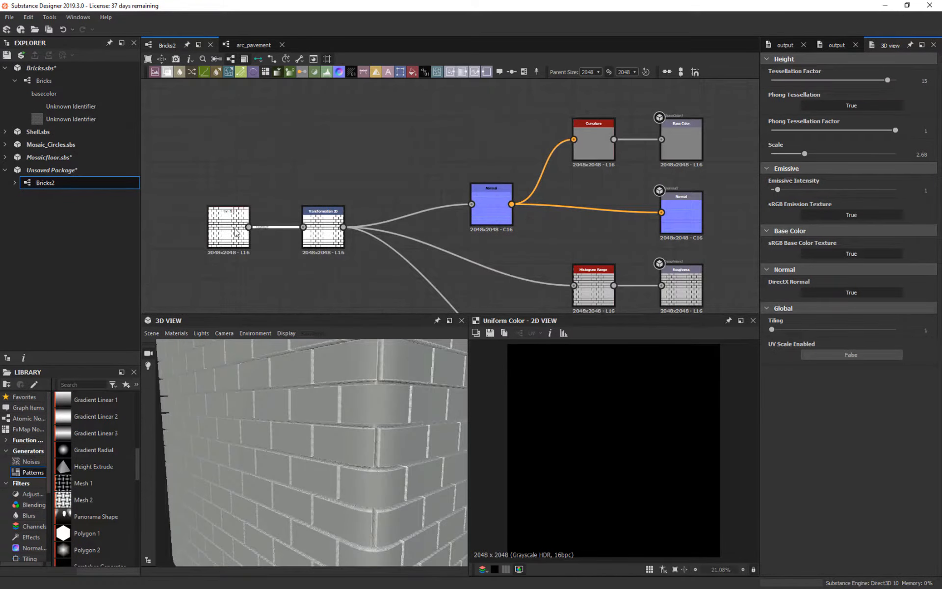
drag(236, 233, 162, 233)
click(275, 228)
key(space)
text(blur)
click(325, 279)
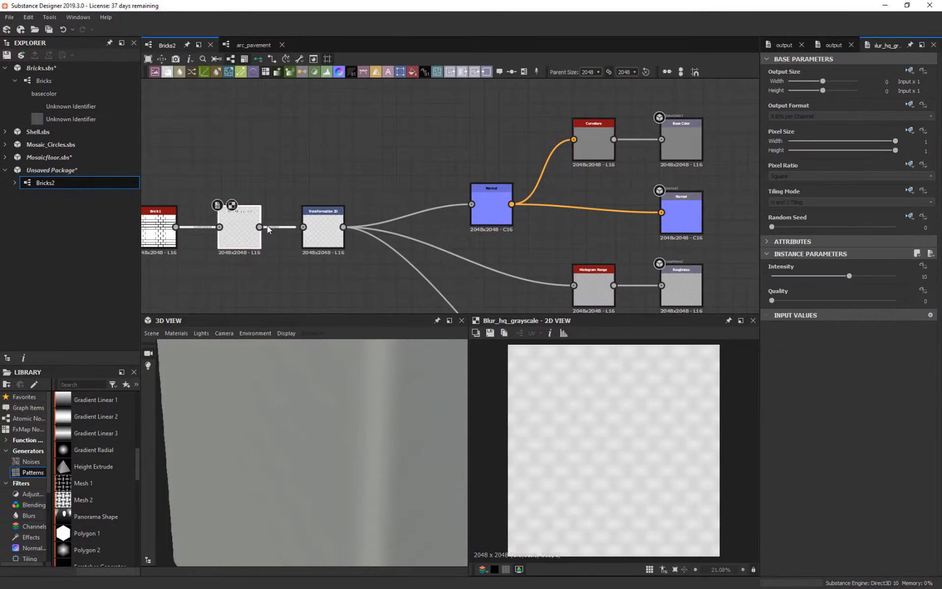
Step: Set the Blur HQ Grayscale node's Quality to 1 and its Intensity to 0.19
click(863, 301)
drag(850, 276, 774, 276)
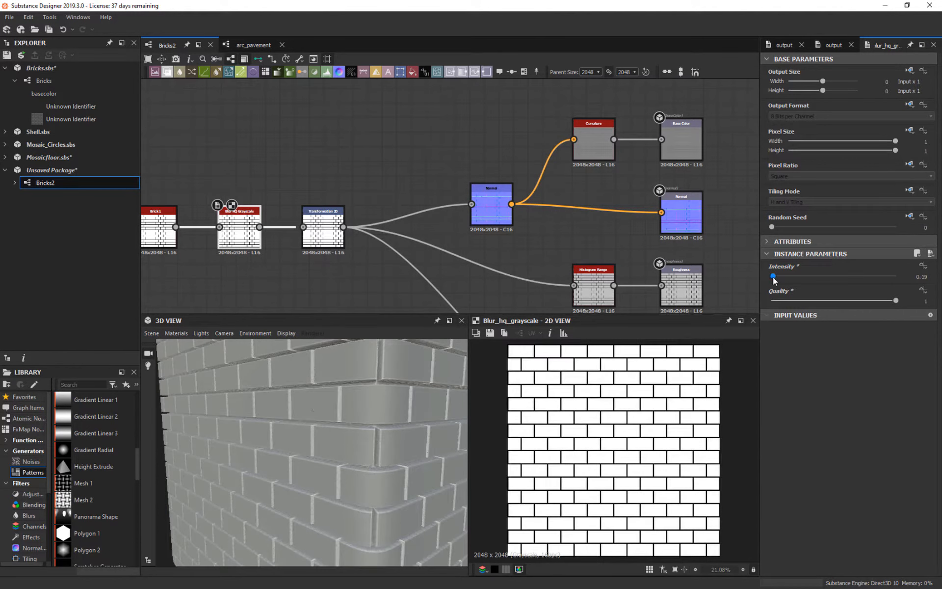
drag(343, 417, 373, 417)
Step: Fine-tune the Range and Position of the Histogram Range node that feeds Roughness
middle_drag(583, 290, 551, 192)
click(555, 191)
mouse_move(834, 275)
mouse_down()
mouse_move(730, 282)
mouse_move(833, 269)
mouse_up()
mouse_move(833, 300)
mouse_down()
mouse_move(770, 301)
mouse_move(831, 300)
mouse_up()
Step: Feed the Ambient Occlusion output from a new HBAO node driven by Transformation 2D, deleting the old Uniform Color node
scroll(437, 435, down, 5)
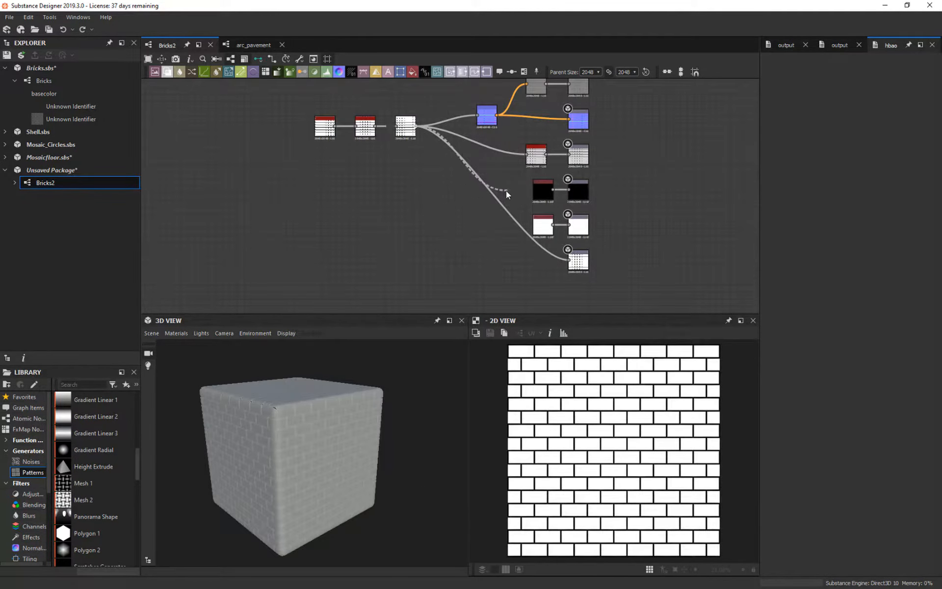
text(amb)
drag(506, 191, 501, 224)
click(546, 216)
click(543, 225)
key(Delete)
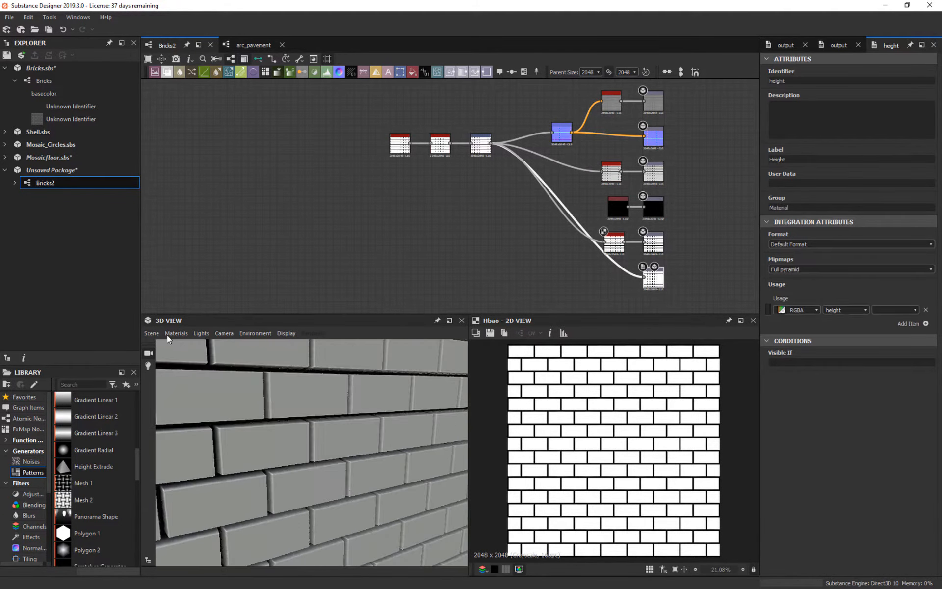
Step: Set the Blur HQ Grayscale node's Intensity to 1.01 and check the softened brick edges on the cube
click(166, 335)
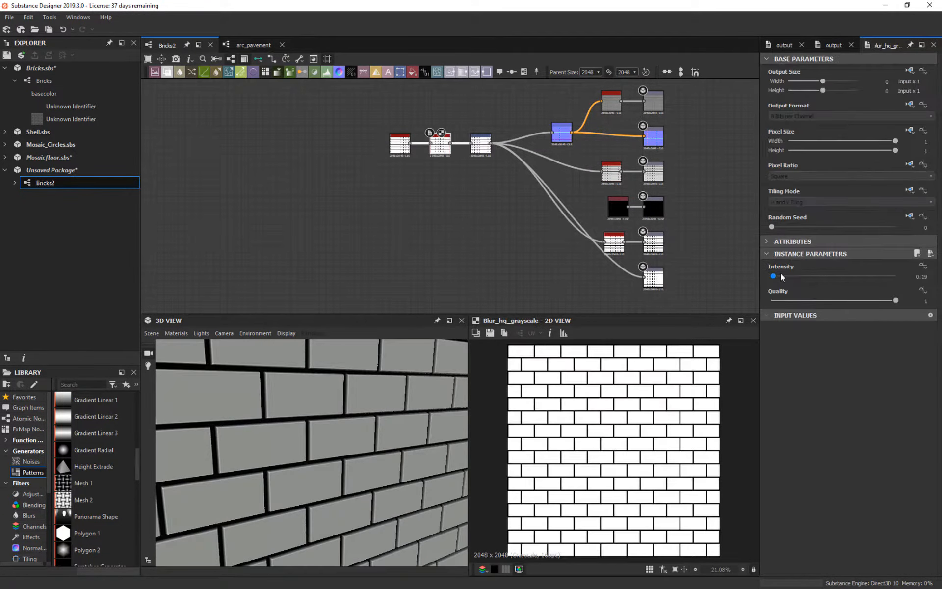
click(781, 276)
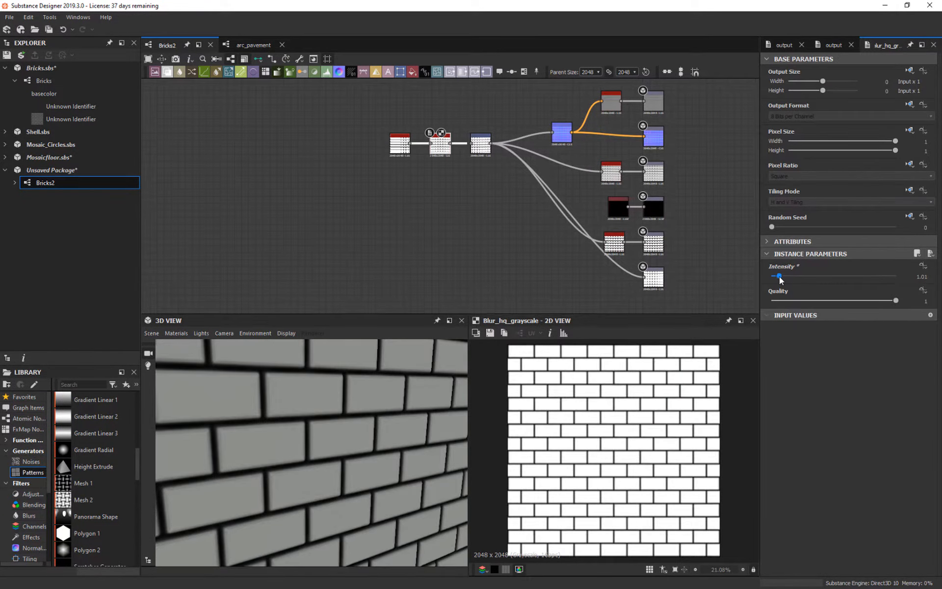
scroll(410, 433, down, 5)
drag(411, 434, 461, 436)
Step: Move the Brick 1 node far away from the Blur HQ Grayscale node to make room between them
middle_drag(467, 212, 515, 262)
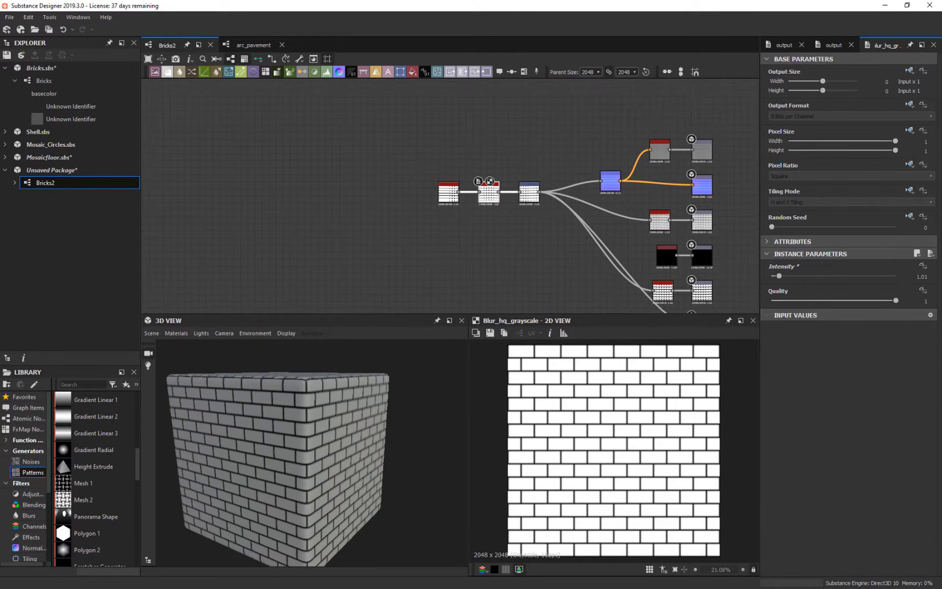
drag(446, 193, 186, 195)
scroll(375, 130, down, 1)
middle_drag(375, 130, 257, 109)
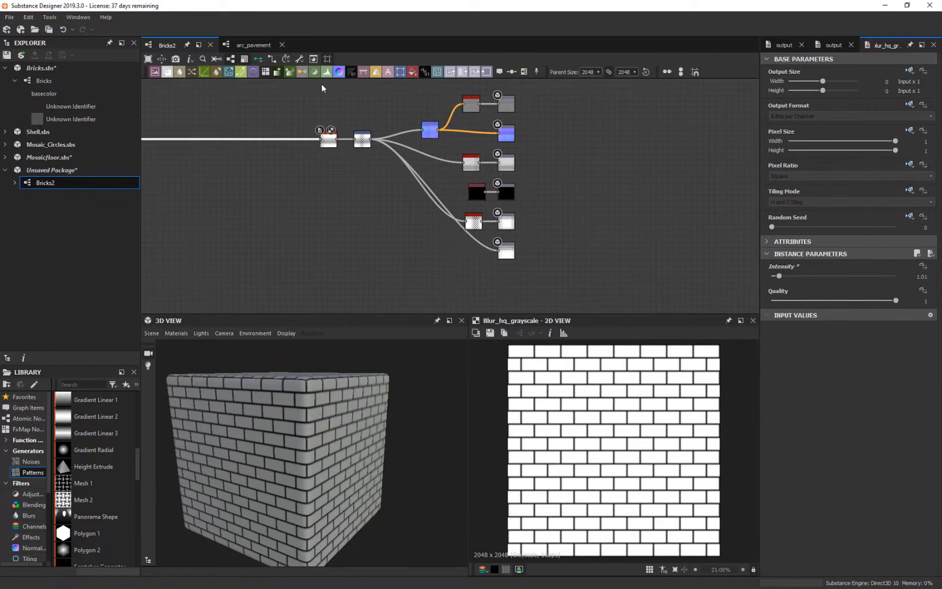
Step: Line up the Normal, Curvature, Histogram Range, Uniform Color and HBAO nodes close to their material outputs
drag(436, 136, 476, 109)
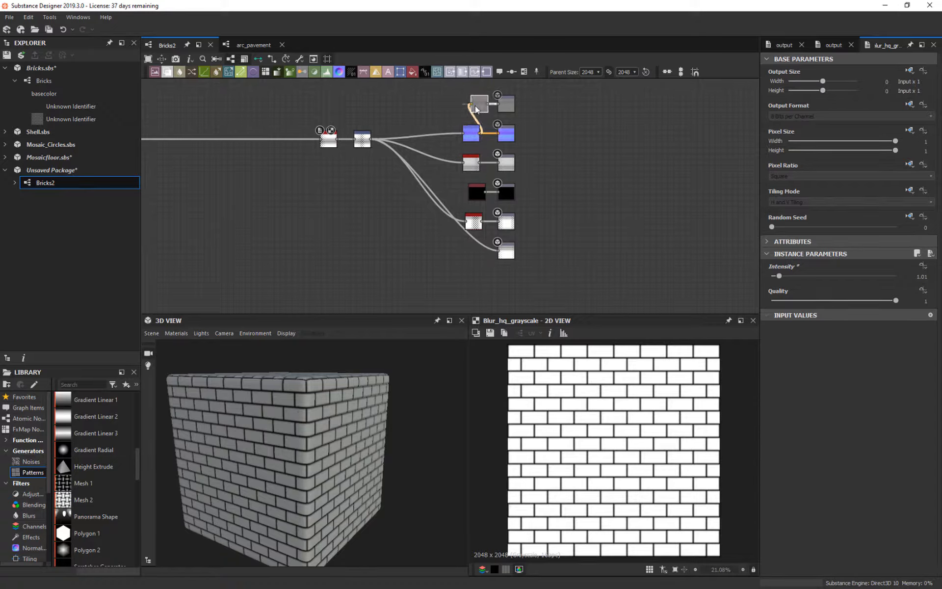
drag(469, 166, 474, 165)
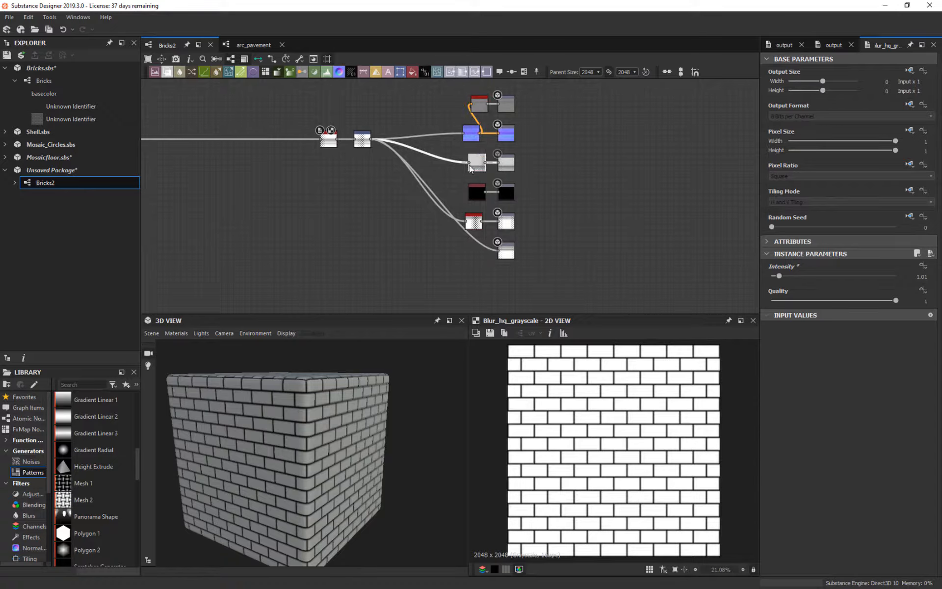
click(472, 193)
drag(477, 224, 480, 224)
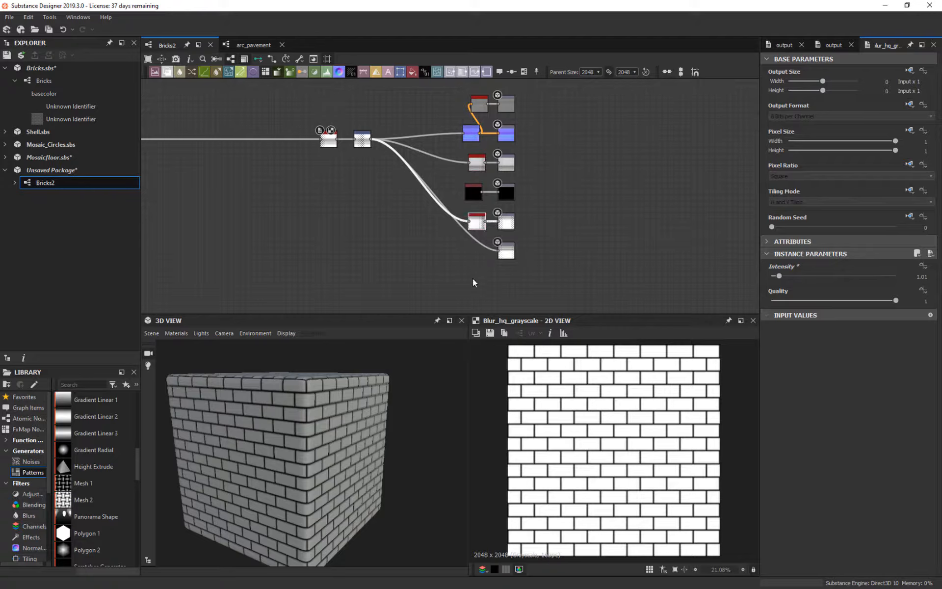
Step: Try inserting a Flood Fill node into the link between Brick 1 and Blur HQ Grayscale
mouse_move(371, 200)
middle_down()
mouse_move(638, 249)
mouse_move(450, 192)
mouse_move(358, 206)
middle_up()
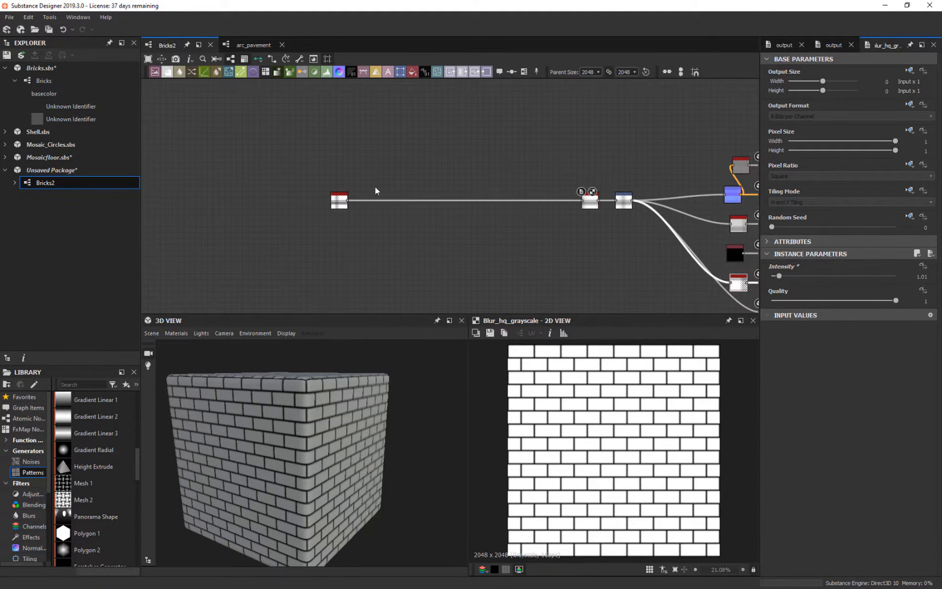
drag(436, 149, 421, 268)
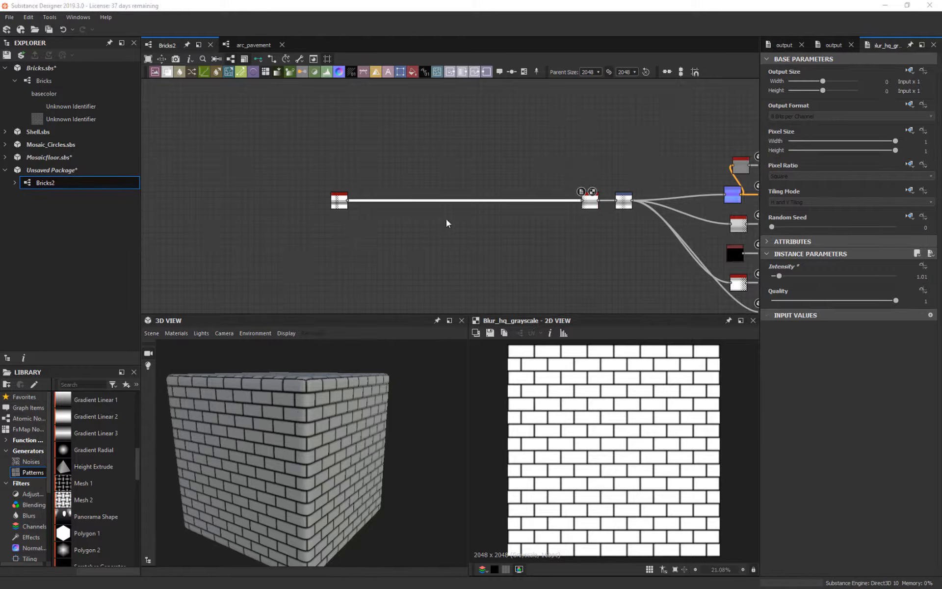
middle_drag(446, 220, 366, 198)
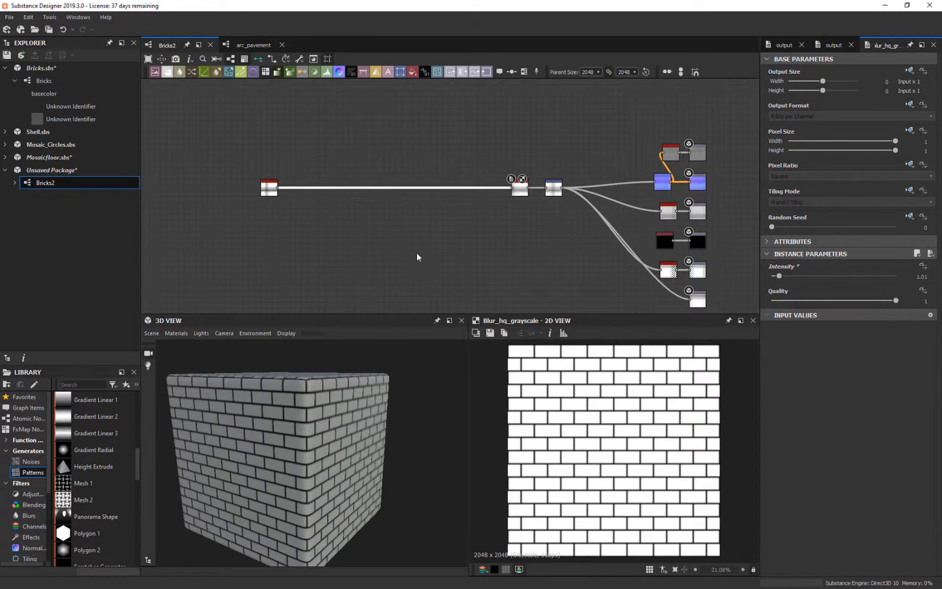
key(space)
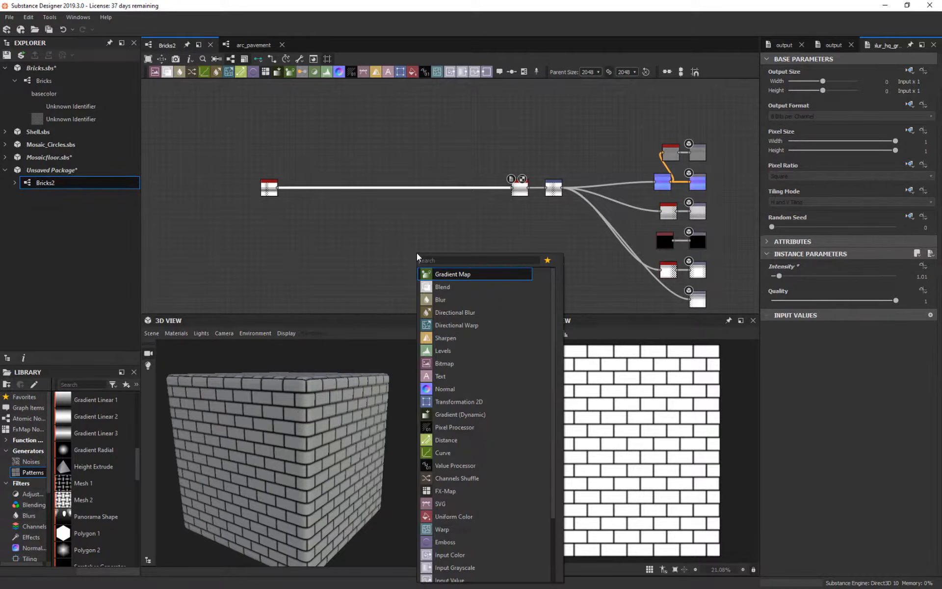
text(flo)
text(od)
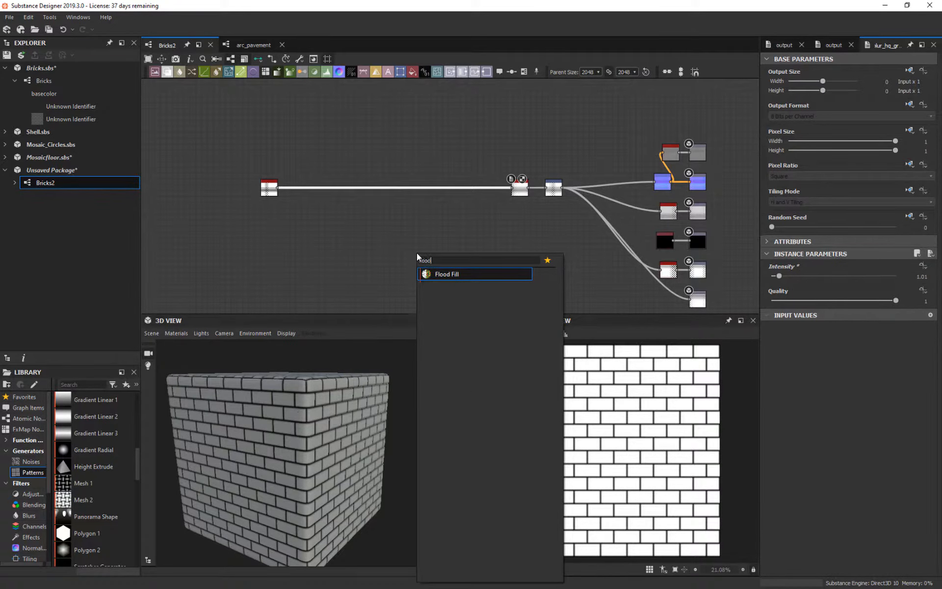
click(457, 275)
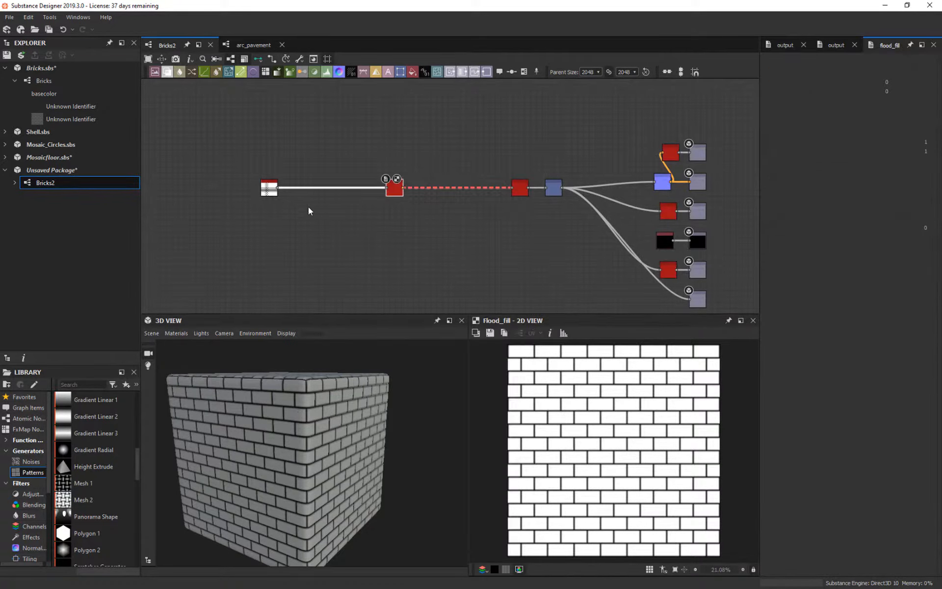
Step: Examine the Flood Fill node's result in the 2D view and its connection to the Brick 1 node
double_click(398, 185)
scroll(397, 211, up, 5)
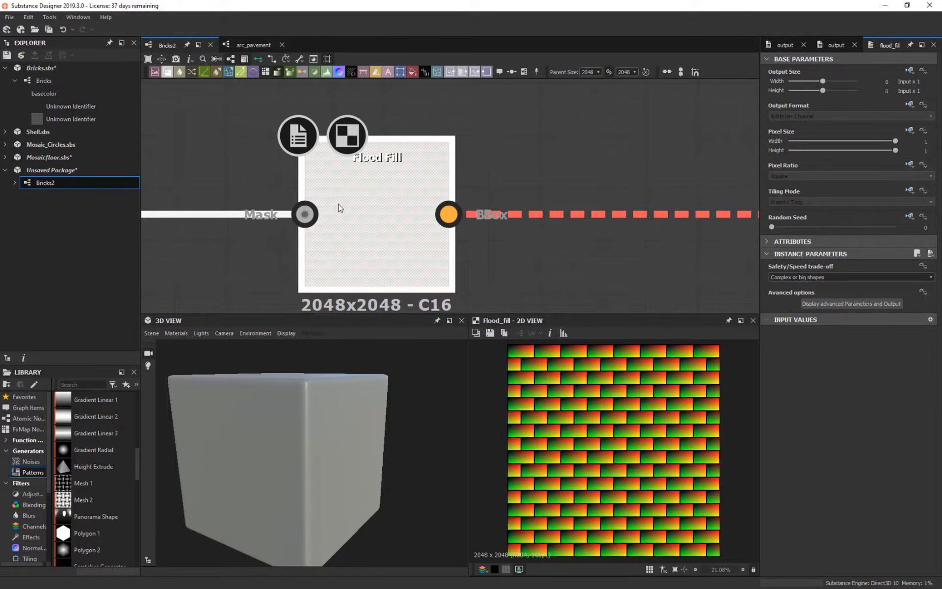
middle_drag(212, 227, 843, 256)
middle_drag(491, 243, 730, 237)
middle_drag(369, 222, 645, 248)
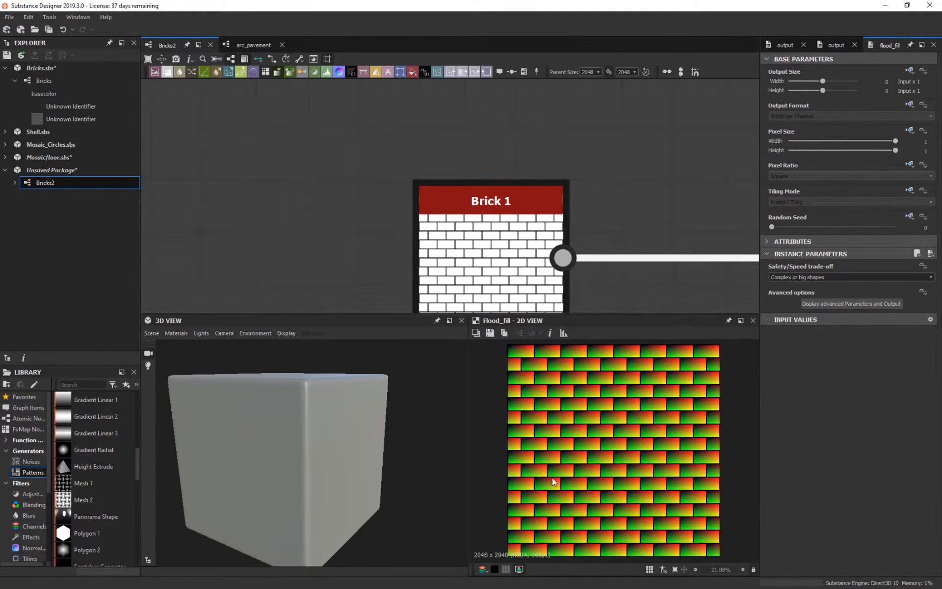
scroll(585, 240, down, 4)
middle_drag(610, 292, 341, 258)
scroll(564, 239, down, 3)
scroll(582, 235, down, 1)
middle_drag(582, 234, 446, 235)
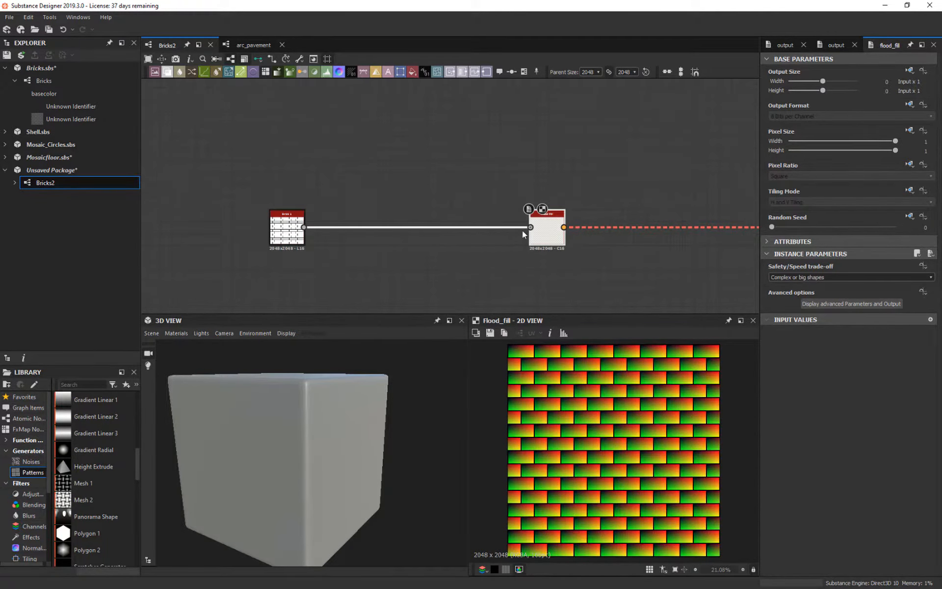
Step: Move the Flood Fill node closer to Brick 1 and undo both the move and its insertion into the link
drag(552, 228, 402, 227)
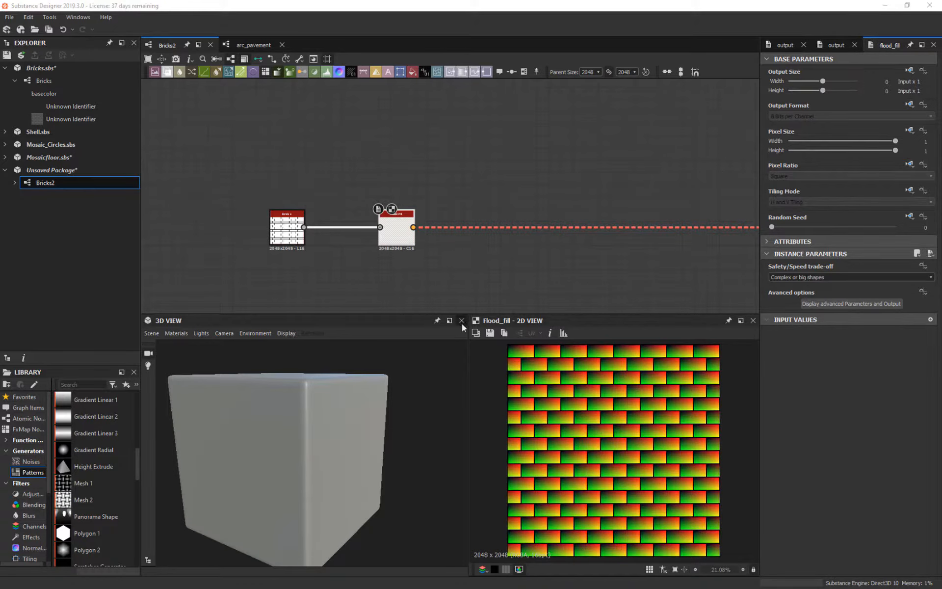
middle_drag(574, 212, 602, 172)
drag(612, 179, 523, 267)
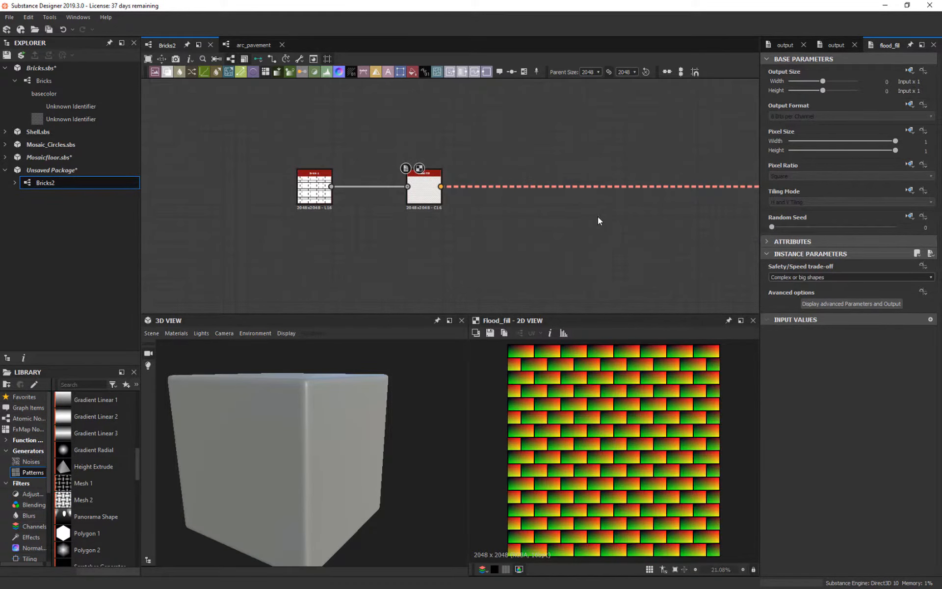
key(ctrl+z)
key(ctrl+z)
Step: Add a separate Flood Fill node above the main link and connect the Brick 1 output to its mask input
middle_drag(525, 264, 448, 287)
key(space)
text(f)
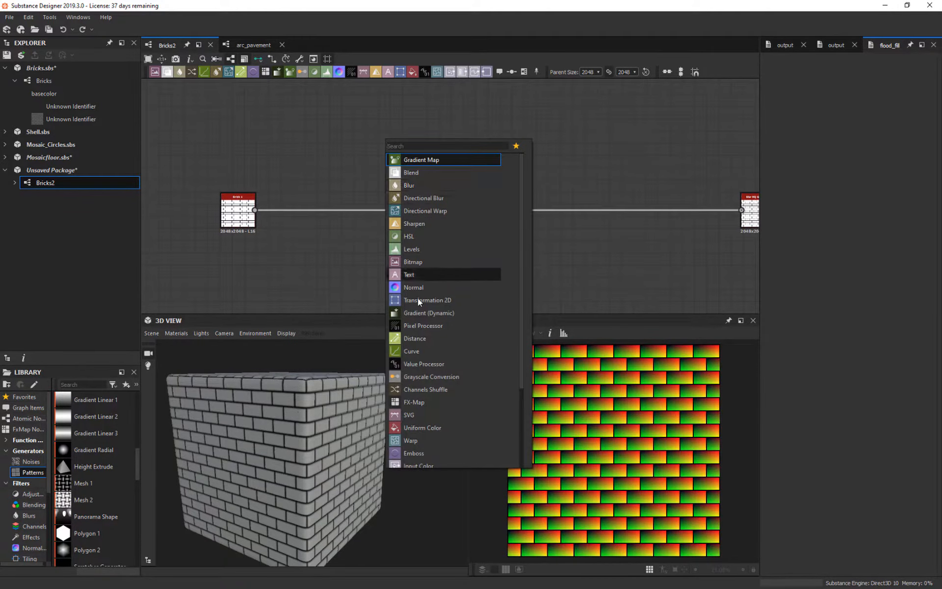
text(lood)
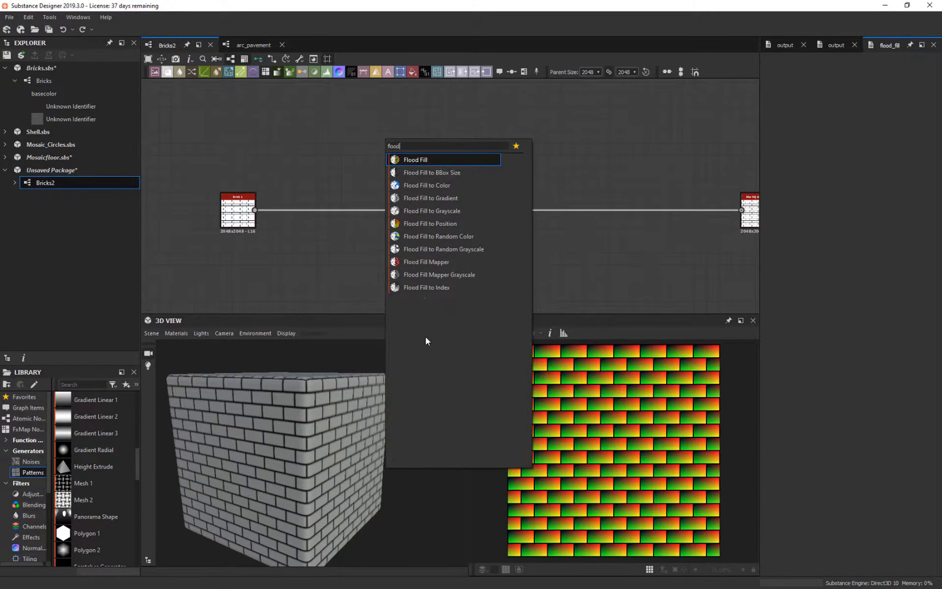
click(404, 159)
mouse_move(255, 210)
mouse_down()
mouse_move(387, 125)
mouse_move(338, 156)
mouse_up()
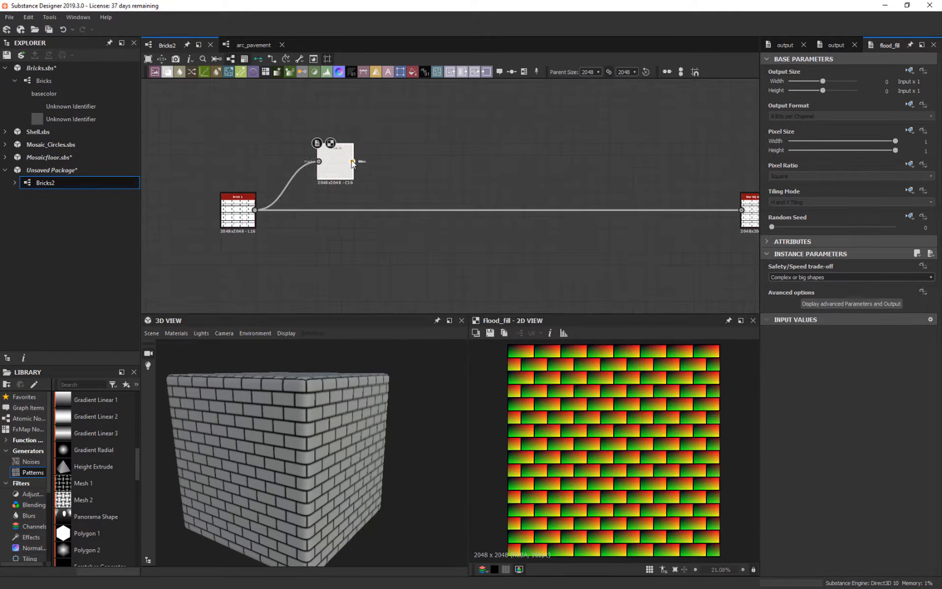
Step: Add a Flood Fill to Random Grayscale node driven by the Flood Fill node's output
drag(397, 161, 396, 163)
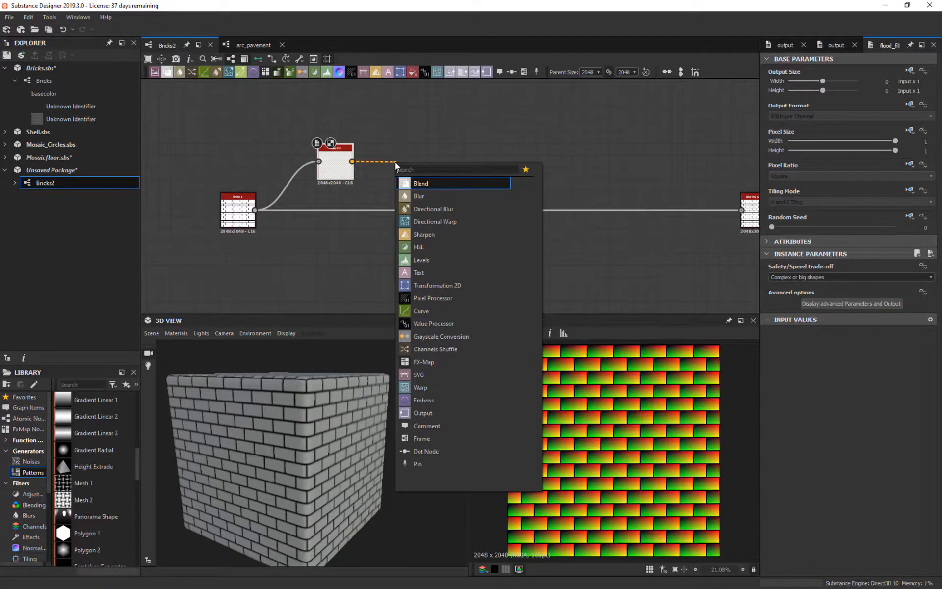
text(floo)
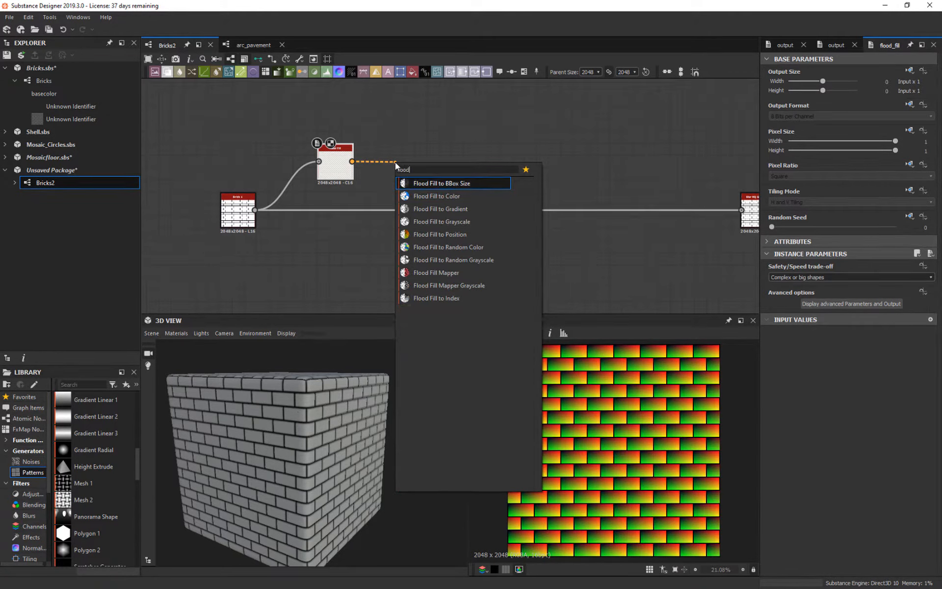
text(d)
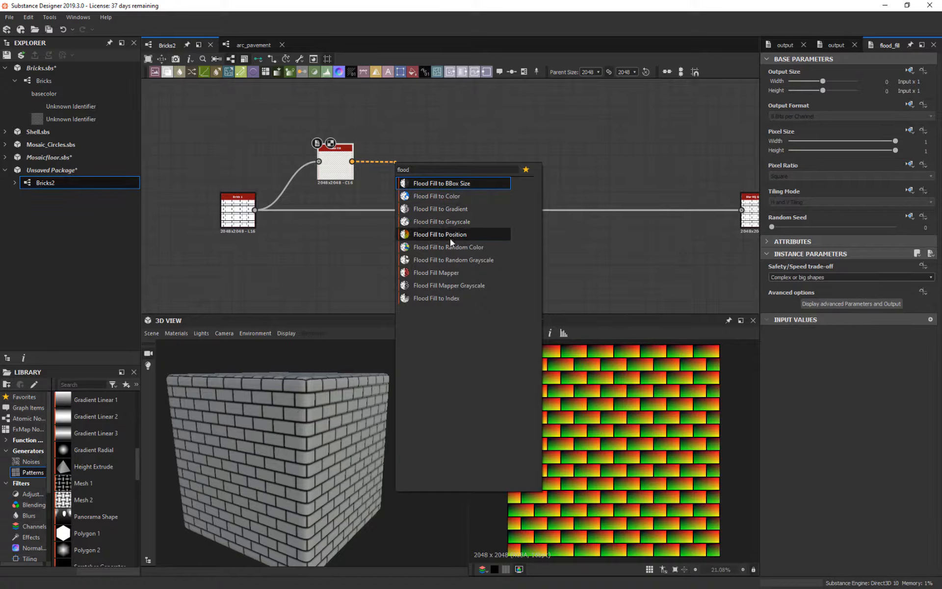
click(479, 260)
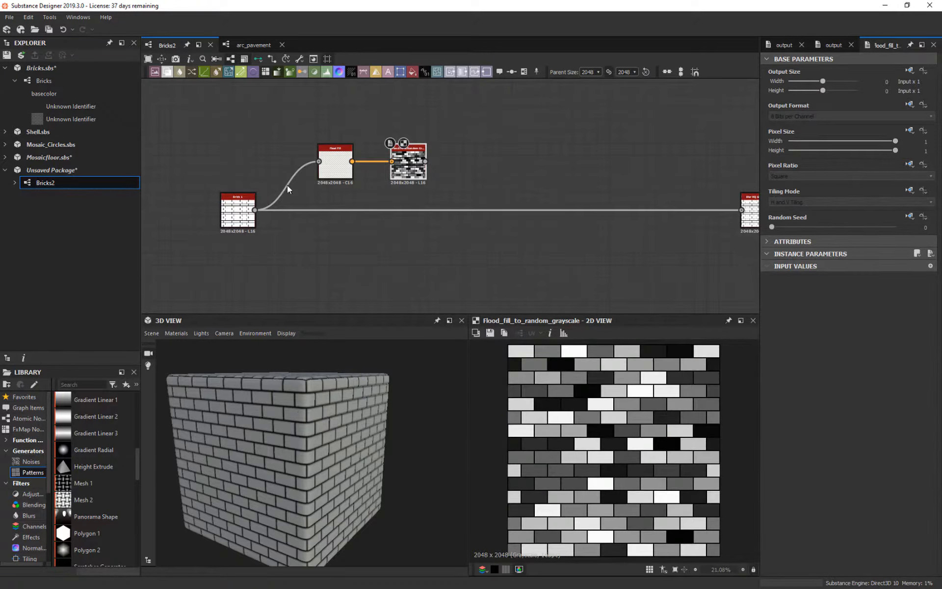
scroll(326, 148, up, 8)
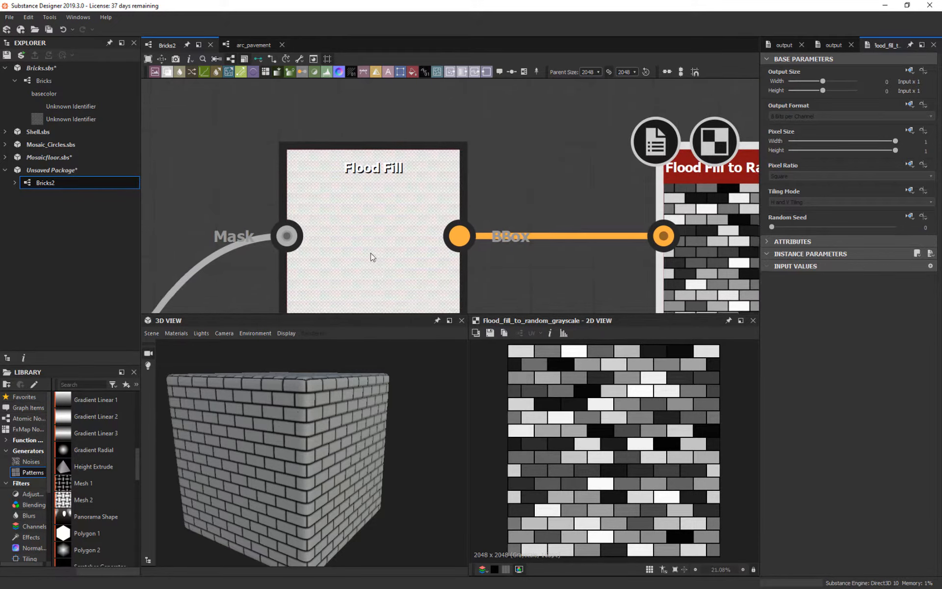
scroll(371, 256, down, 8)
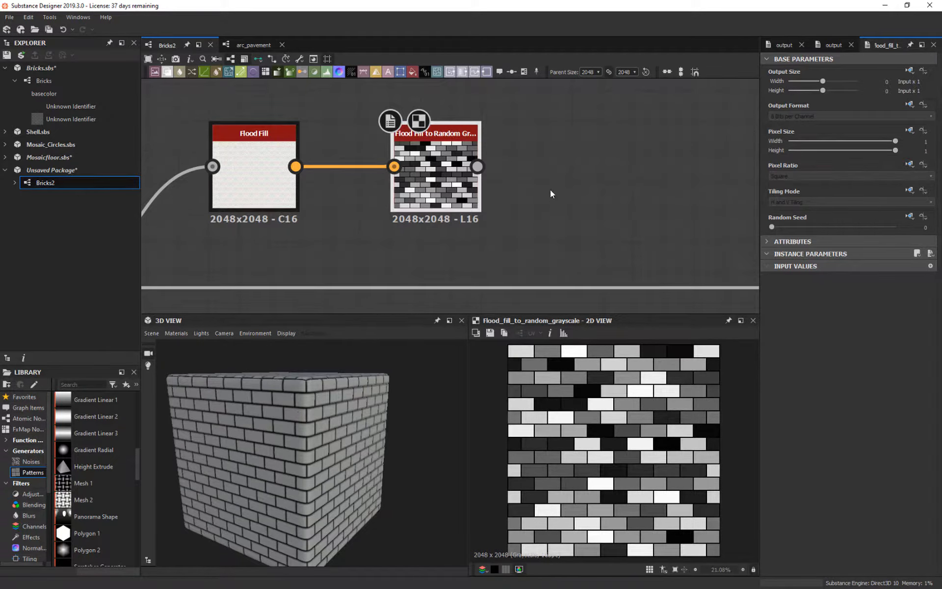
Step: Connect Flood Fill to Random Grayscale to the Blur HQ Grayscale input in place of Brick 1, and inspect the bricks on the cube
scroll(317, 211, down, 3)
scroll(432, 179, down, 1)
middle_drag(432, 179, 245, 150)
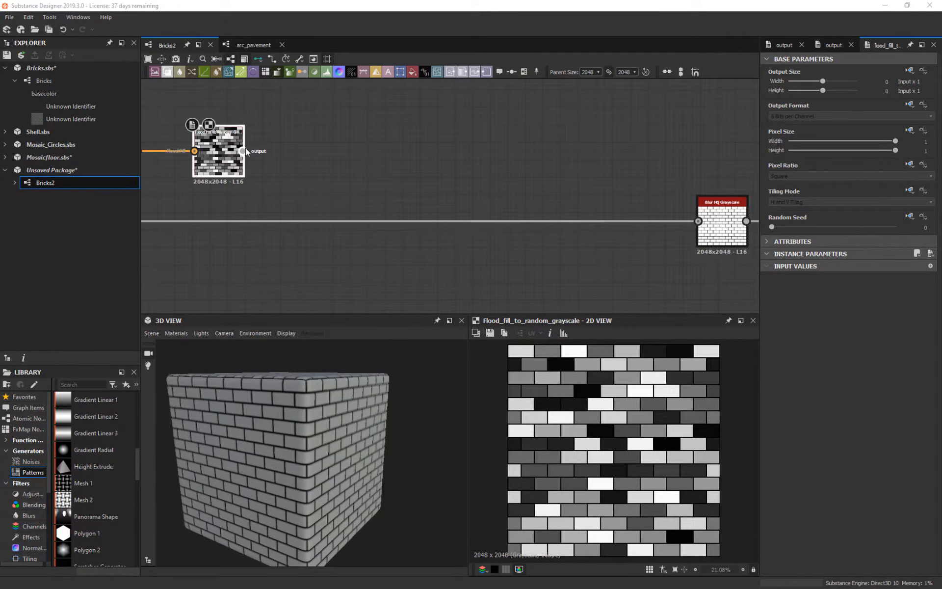
drag(243, 151, 699, 222)
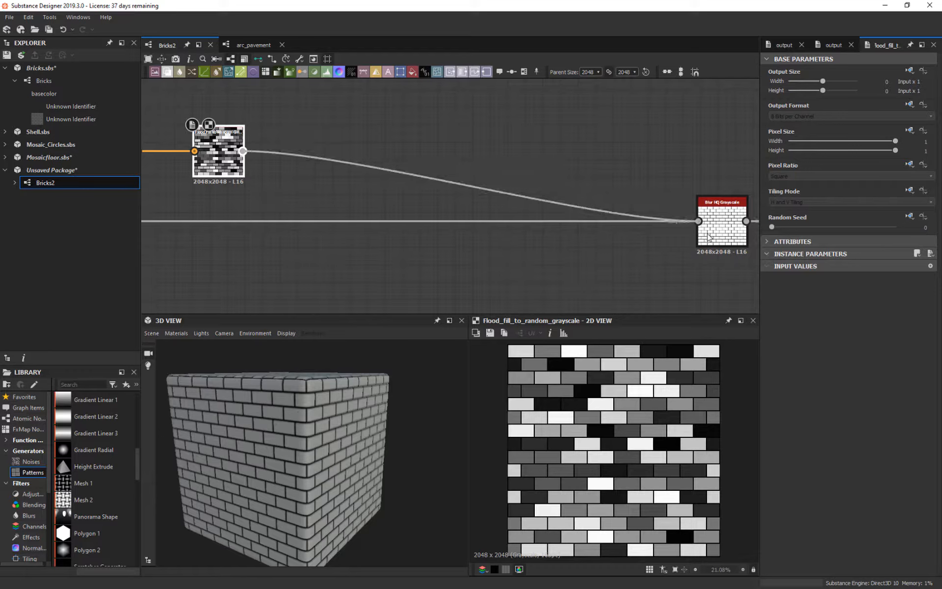
scroll(649, 249, down, 3)
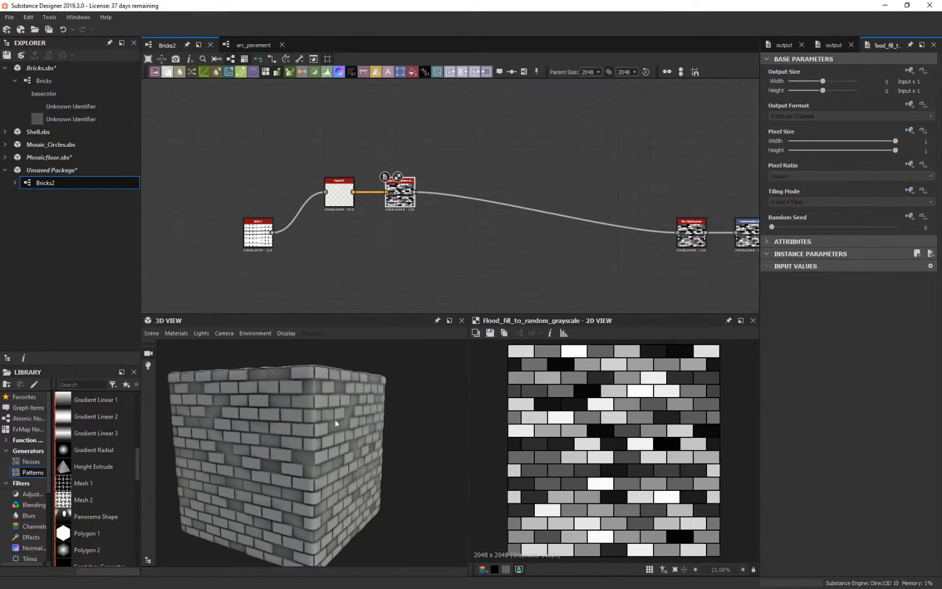
scroll(333, 412, up, 5)
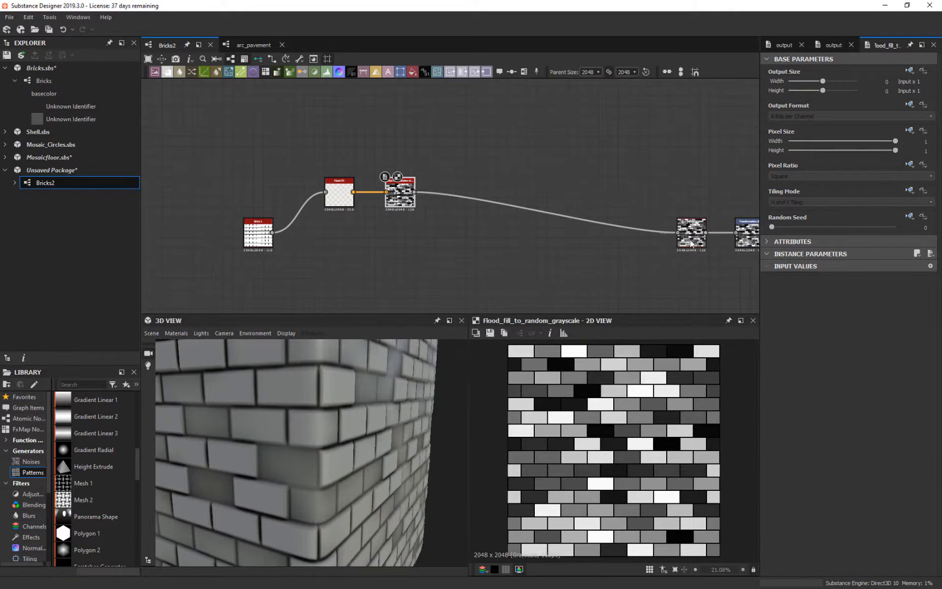
Step: Set the Blur HQ Grayscale node's Intensity to 0.31 and inspect the brick edges on the cube
scroll(657, 251, down, 1)
middle_drag(584, 249, 435, 248)
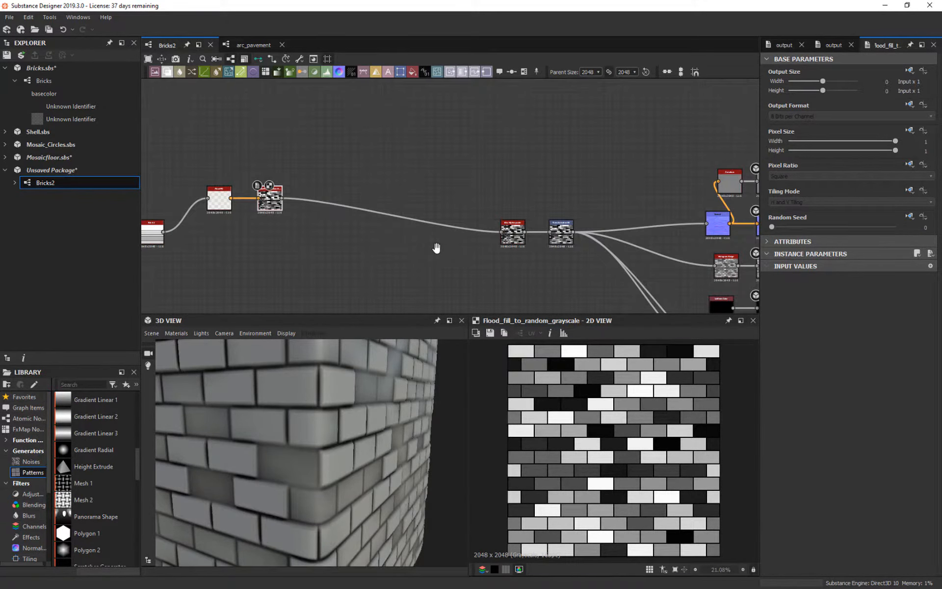
double_click(516, 238)
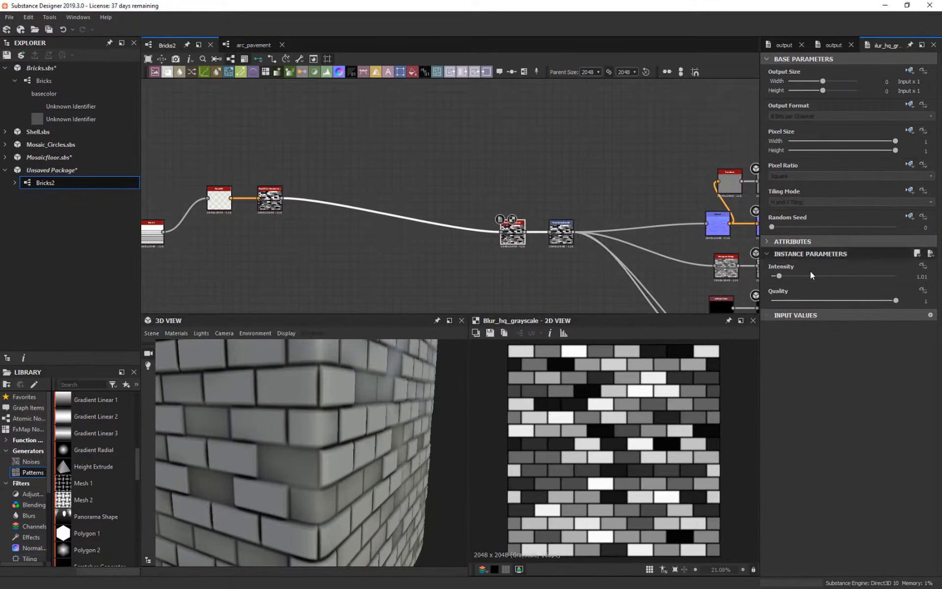
drag(813, 276, 778, 279)
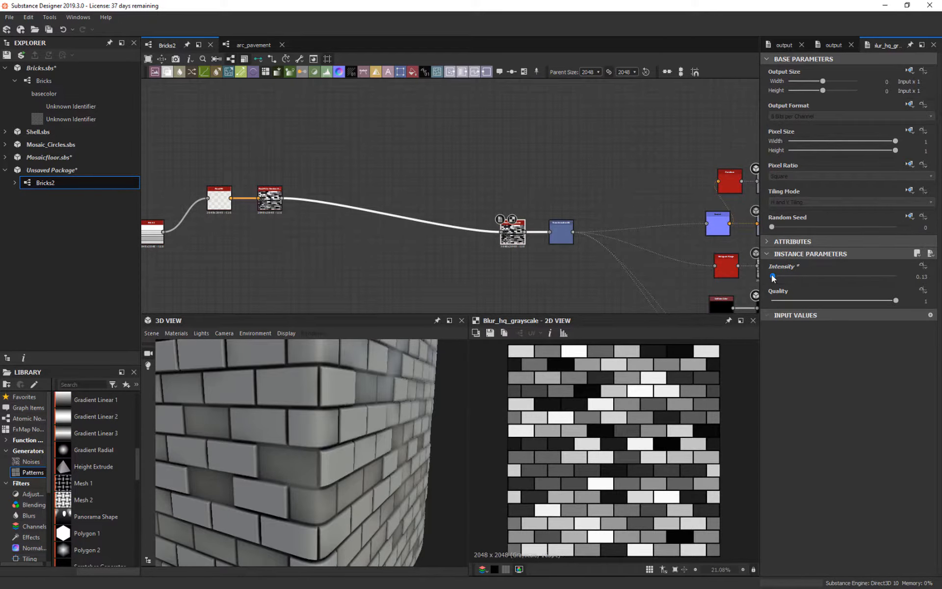
click(774, 275)
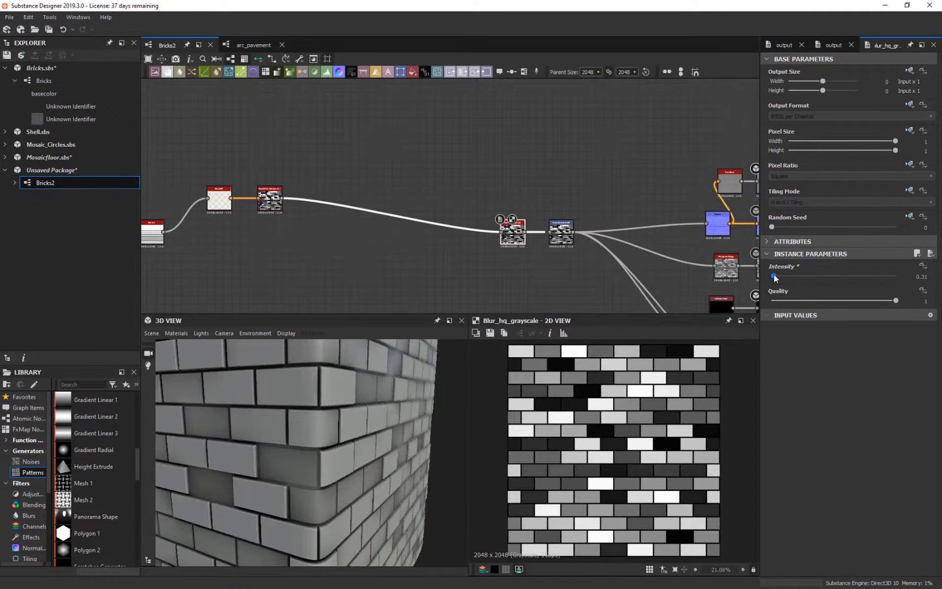
drag(454, 373, 328, 417)
scroll(332, 430, down, 5)
Step: Set the default 3D material's Tiling to 1.07 and height Scale to 2.09, and inspect the displaced bricks
click(175, 333)
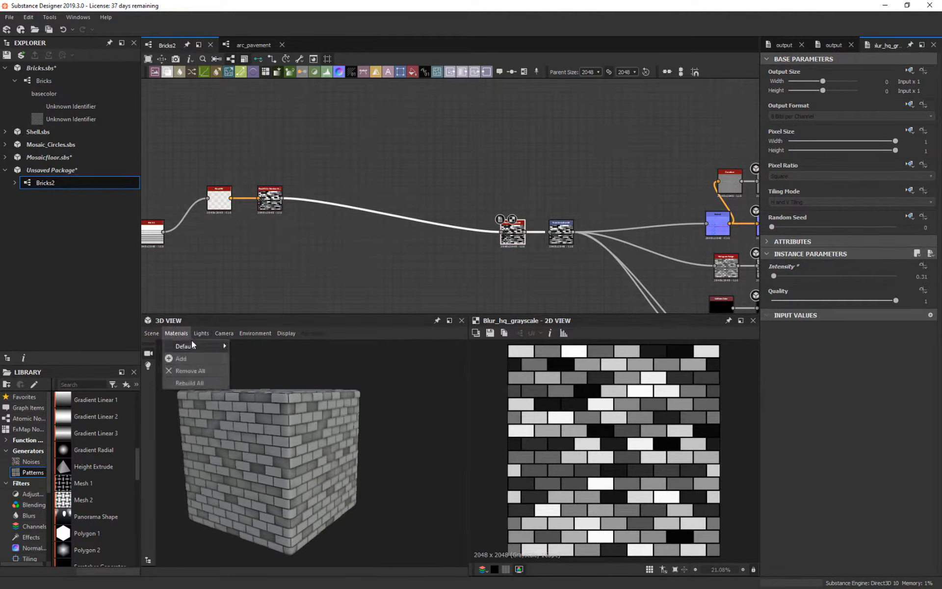
mouse_move(185, 346)
click(260, 349)
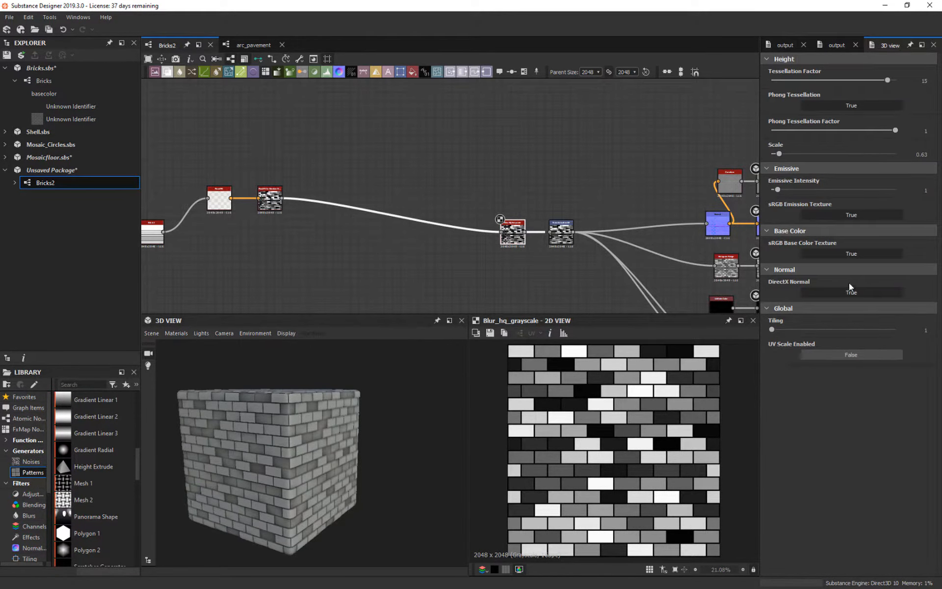
drag(773, 332, 775, 331)
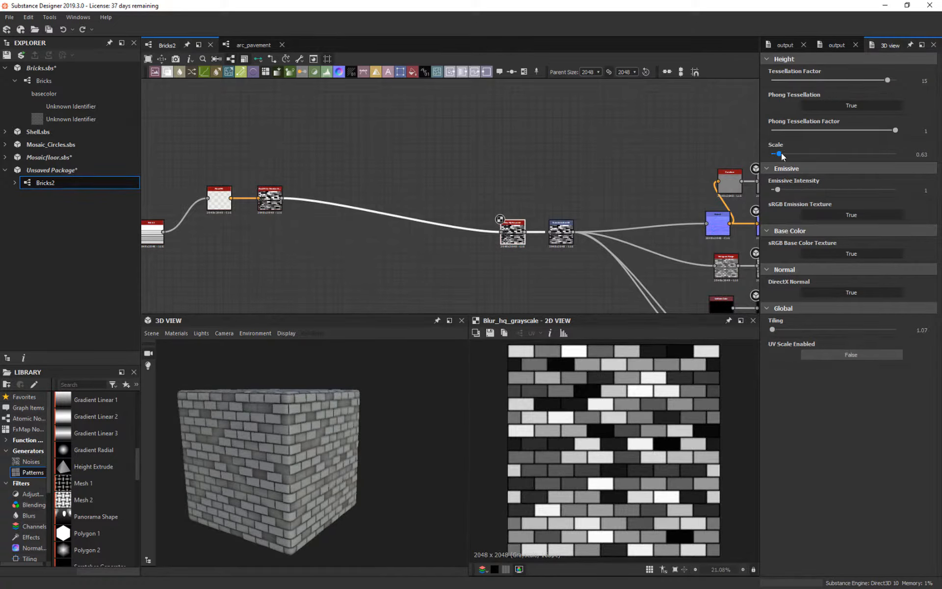
drag(782, 155, 798, 155)
drag(450, 465, 245, 357)
middle_drag(287, 231, 392, 289)
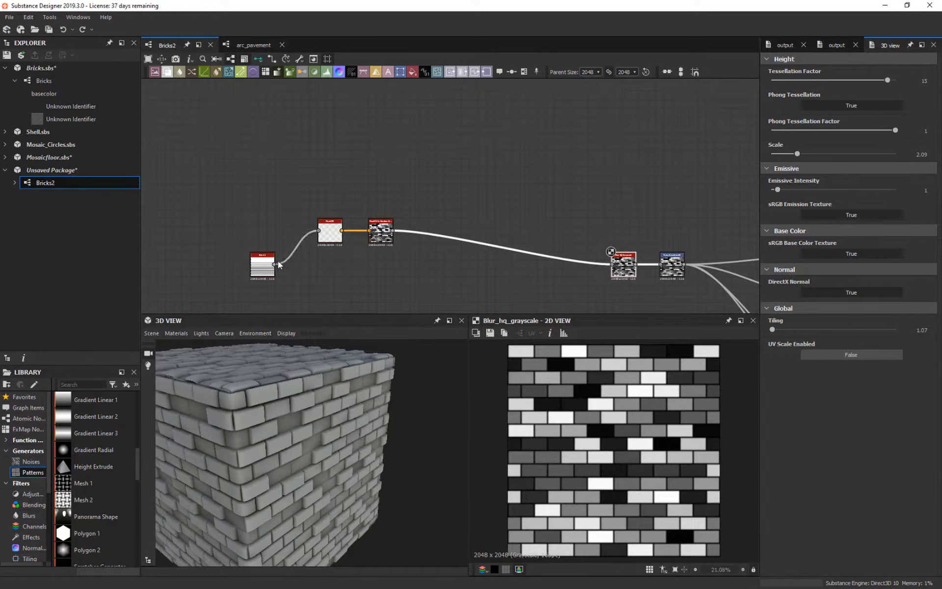
drag(275, 264, 329, 278)
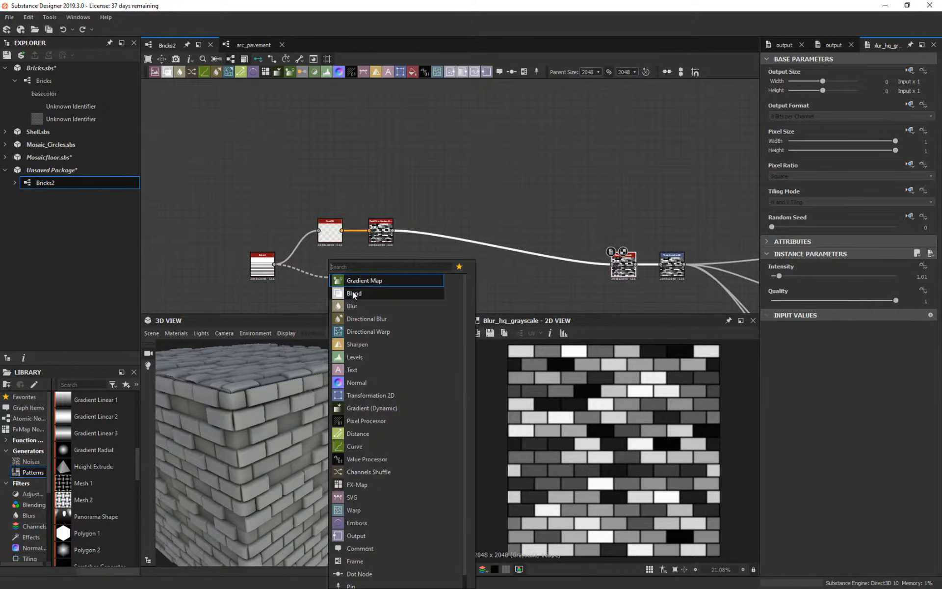
text(fl)
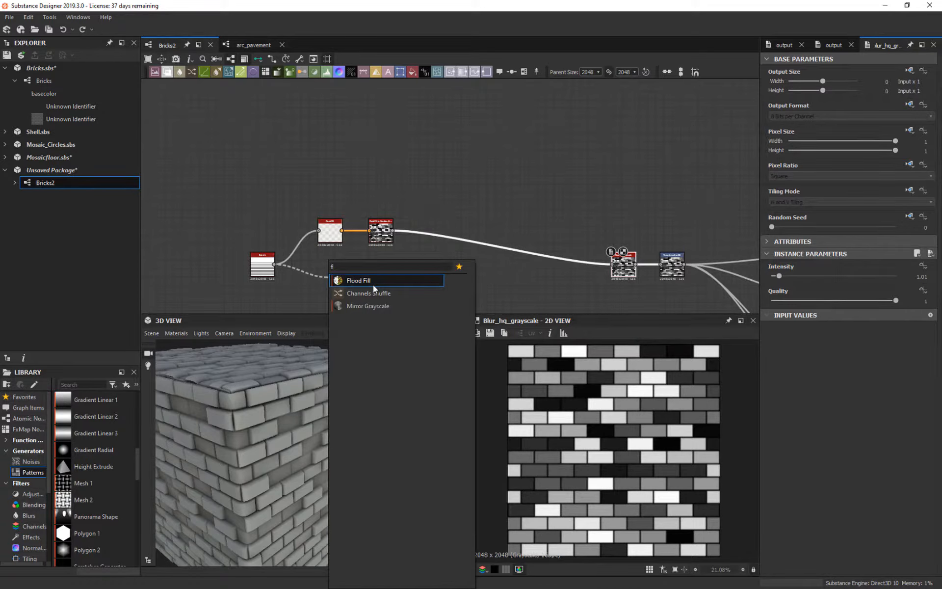
text(ood)
key(Escape)
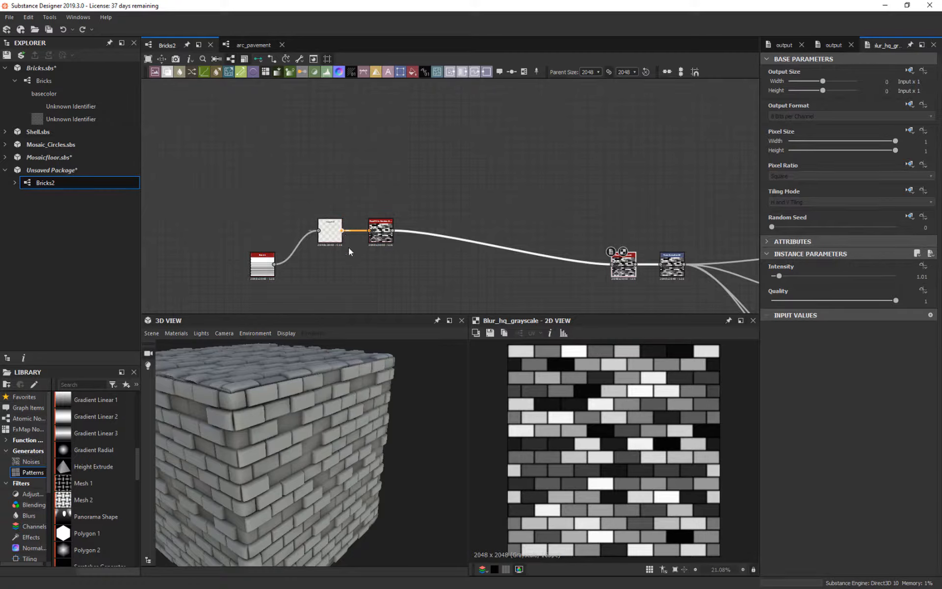
Step: Add a Flood Fill to Gradient node driven by the Flood Fill node's output
drag(372, 266, 365, 195)
text(fl)
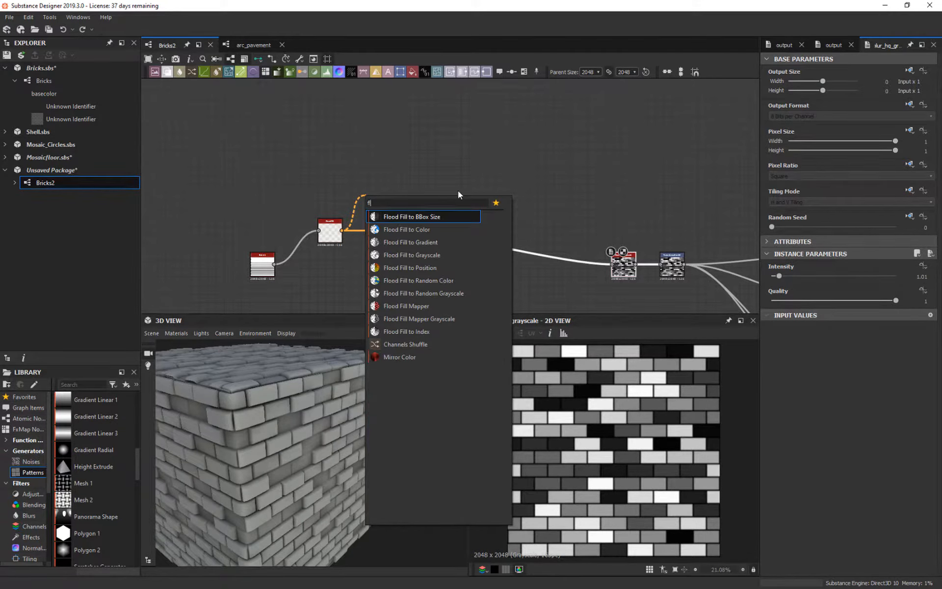
text(oodf)
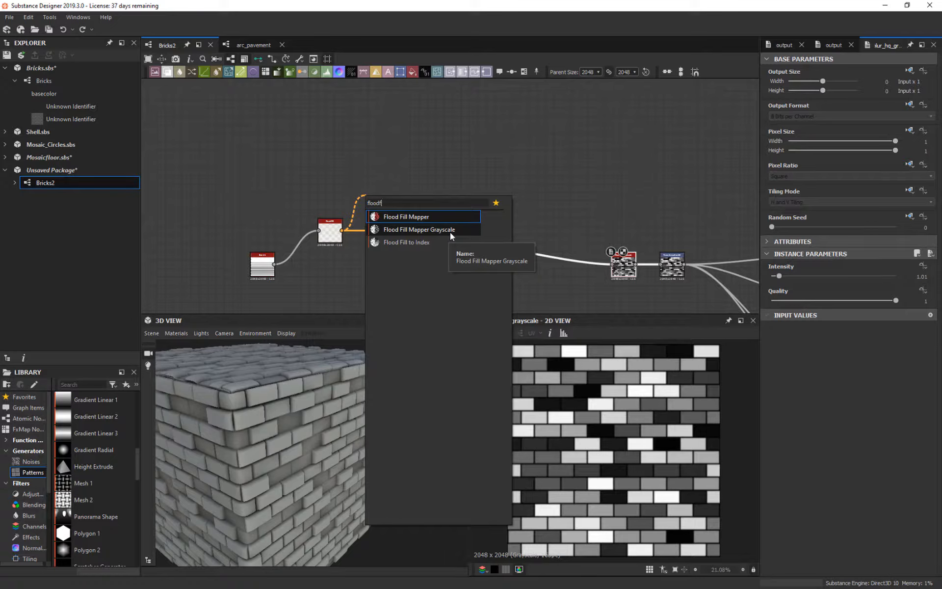
key(BackSpace)
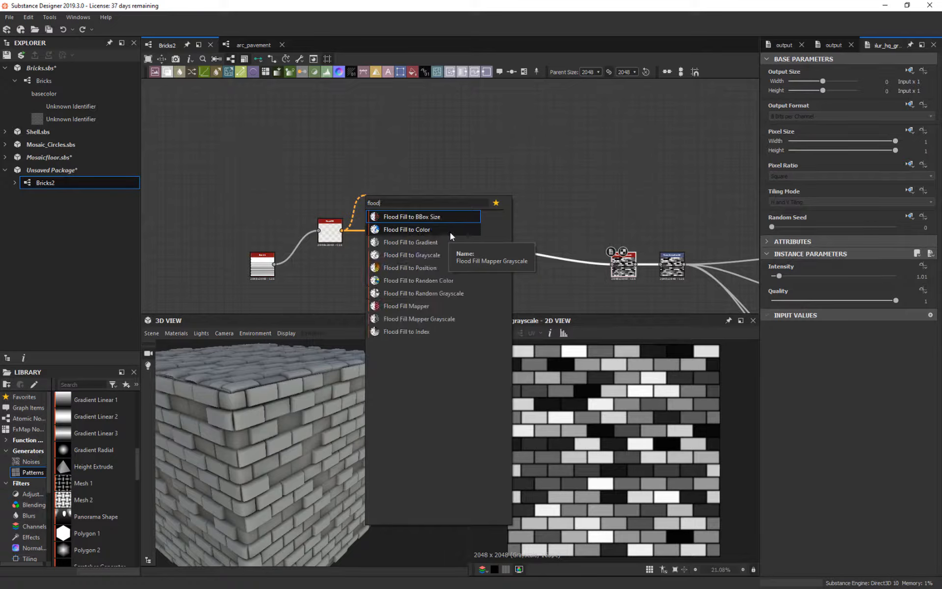
click(414, 242)
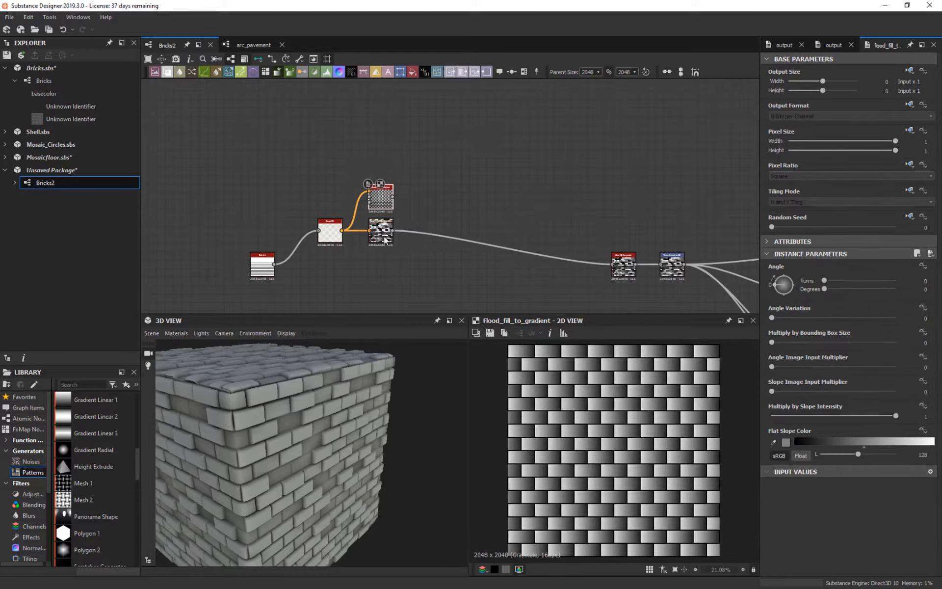
Step: Space out the flood fill nodes and set the Flood Fill to Gradient node's Angle Variation to 0.62
drag(385, 240, 385, 269)
drag(330, 232, 321, 259)
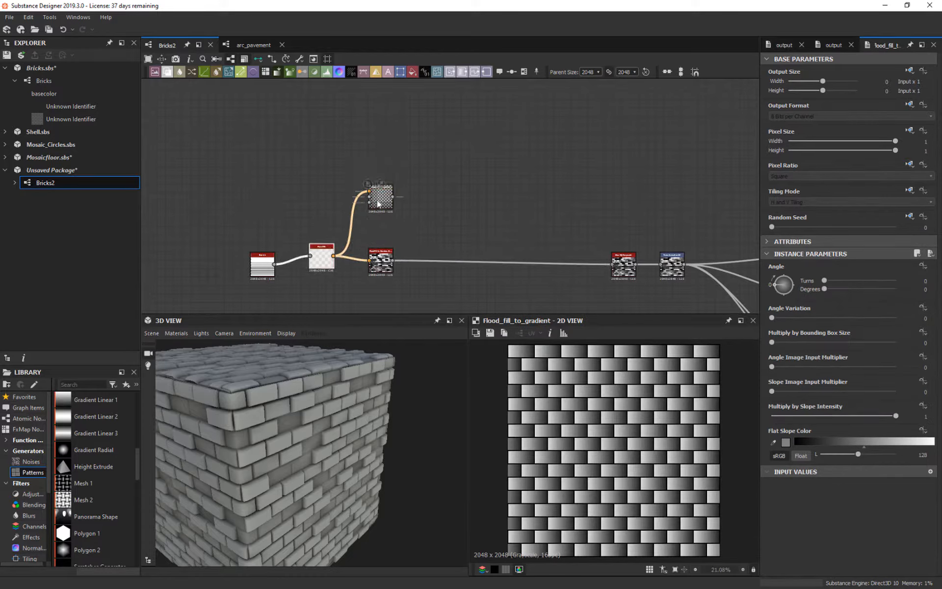
drag(378, 203, 379, 217)
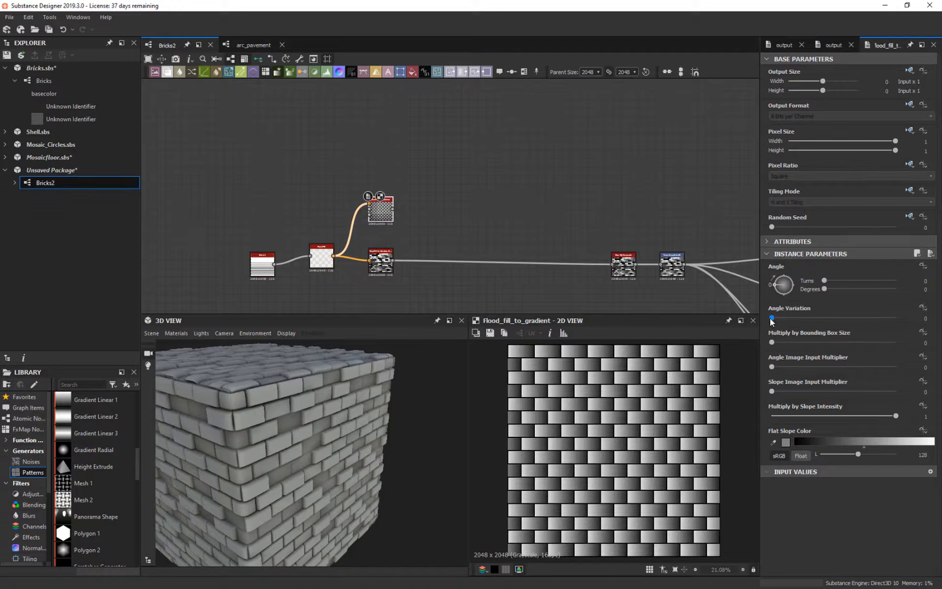
drag(772, 318, 851, 331)
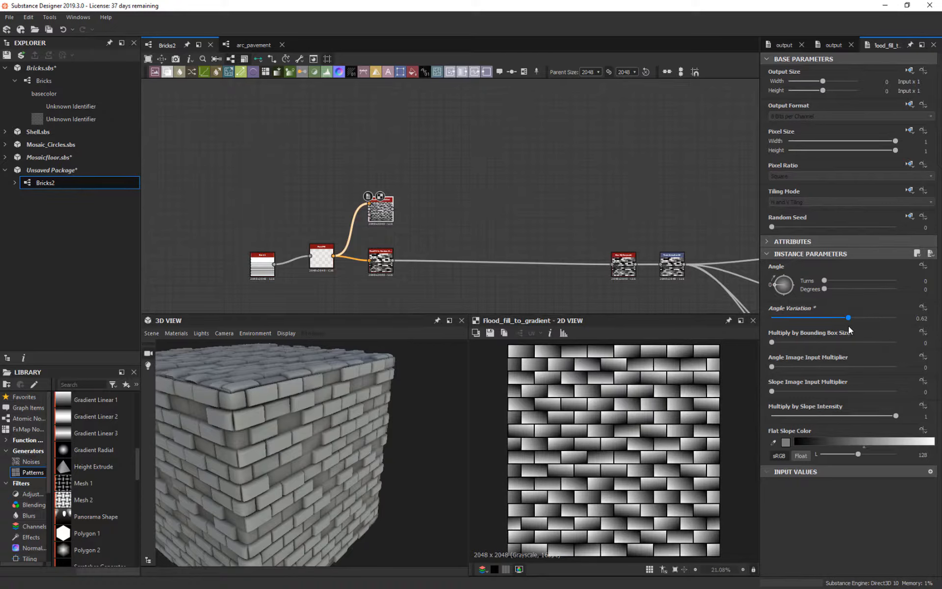
Step: Insert a Blend node between Flood Fill to Random Grayscale and Blur HQ Grayscale, with Flood Fill to Gradient as its Foreground
middle_drag(532, 240, 600, 163)
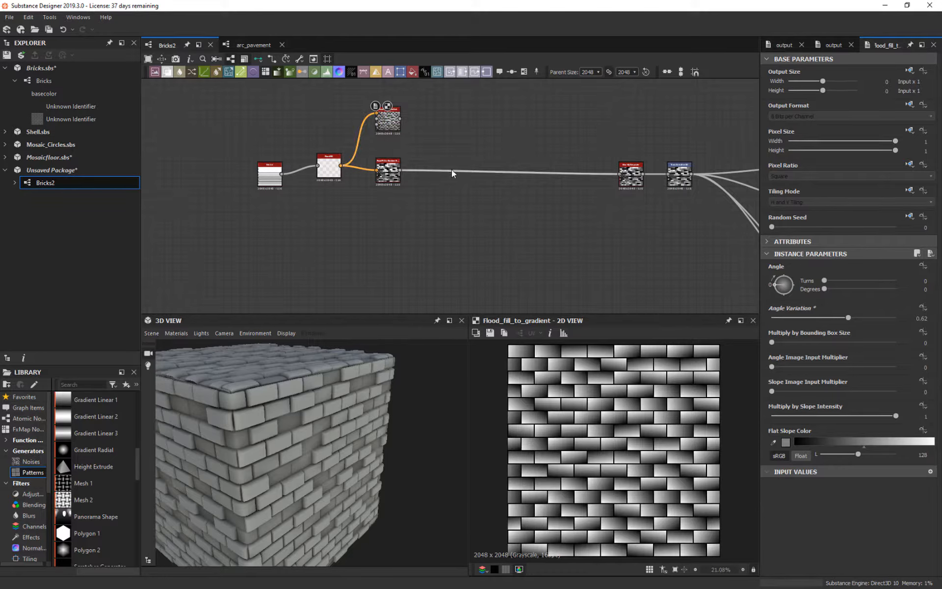
key(space)
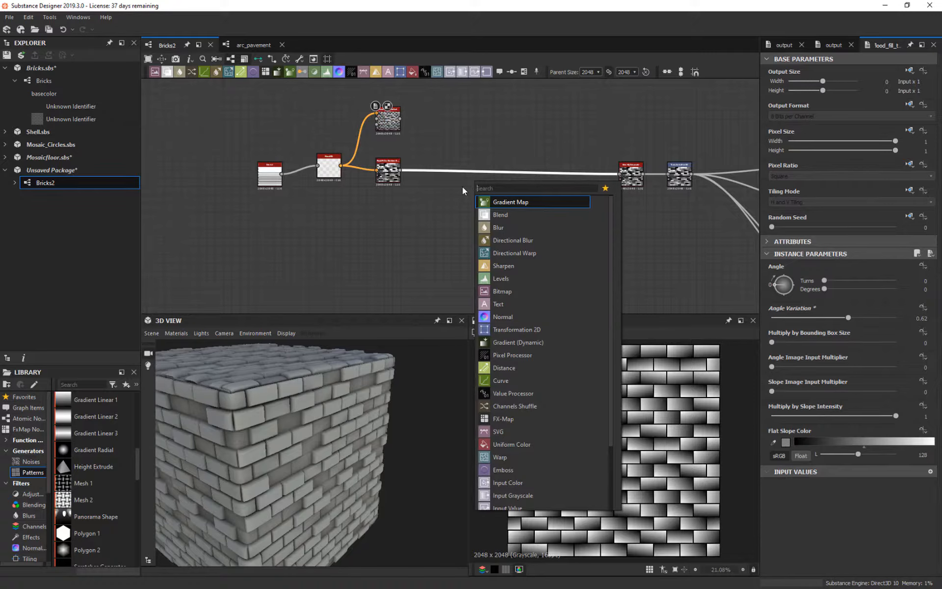
click(488, 213)
drag(509, 173, 472, 160)
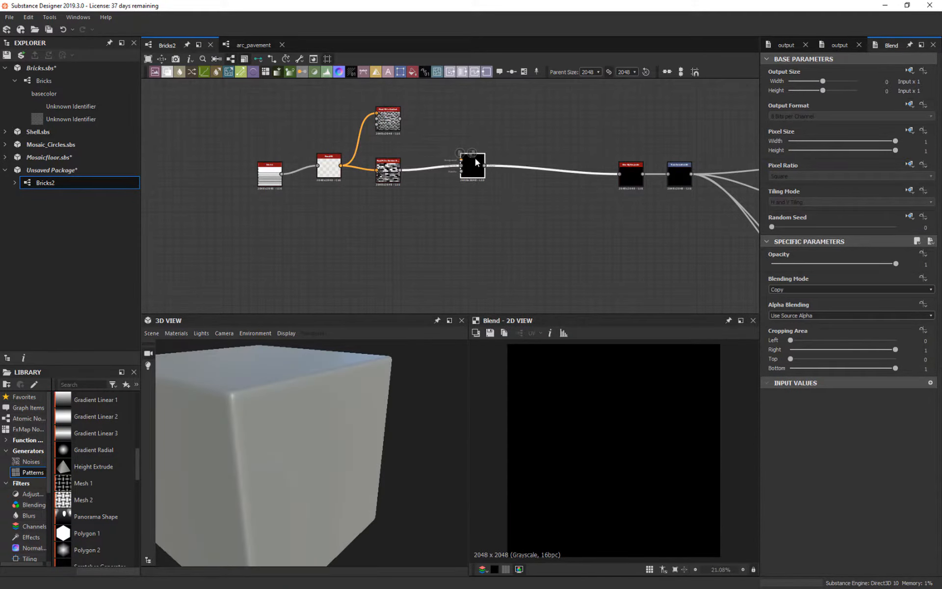
drag(400, 118, 461, 164)
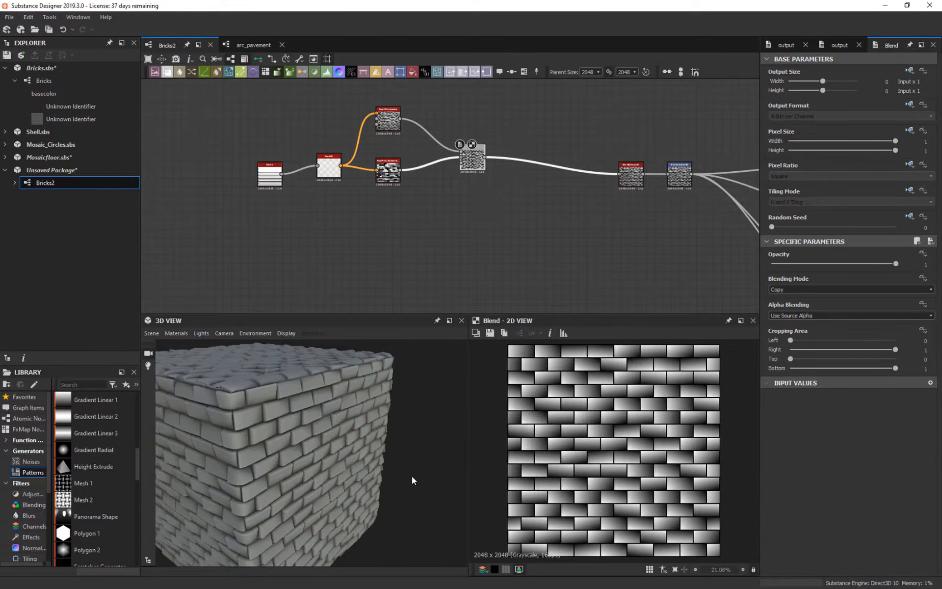
Step: Set the Blend node's Opacity to 0.31 and inspect the tilted bricks on the cube
drag(412, 480, 389, 370)
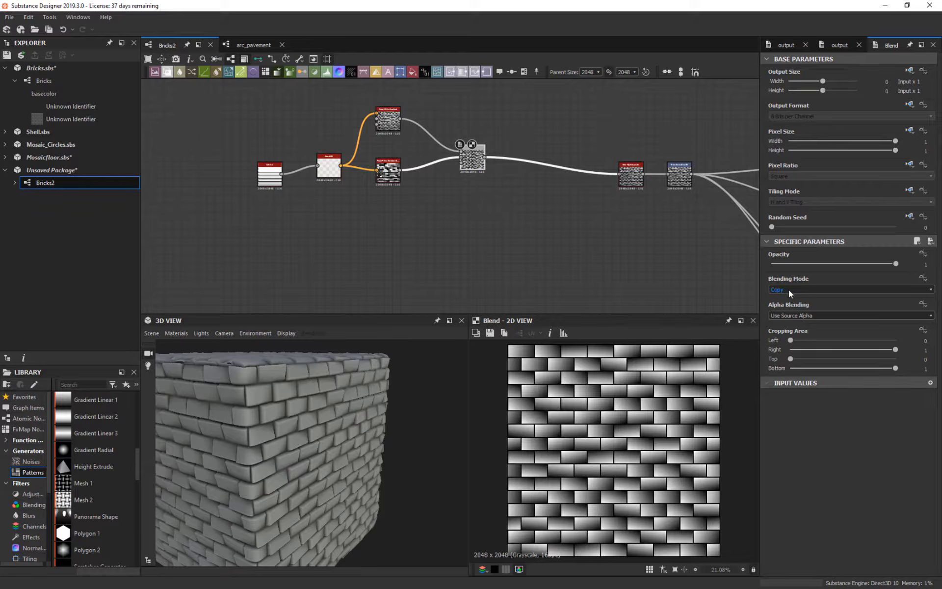
drag(897, 266, 807, 265)
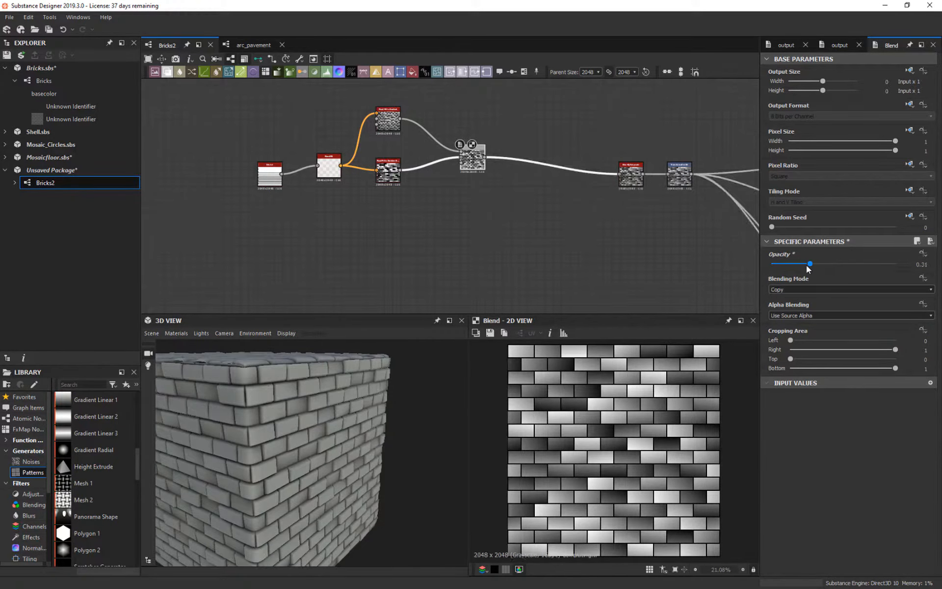
drag(432, 441, 388, 454)
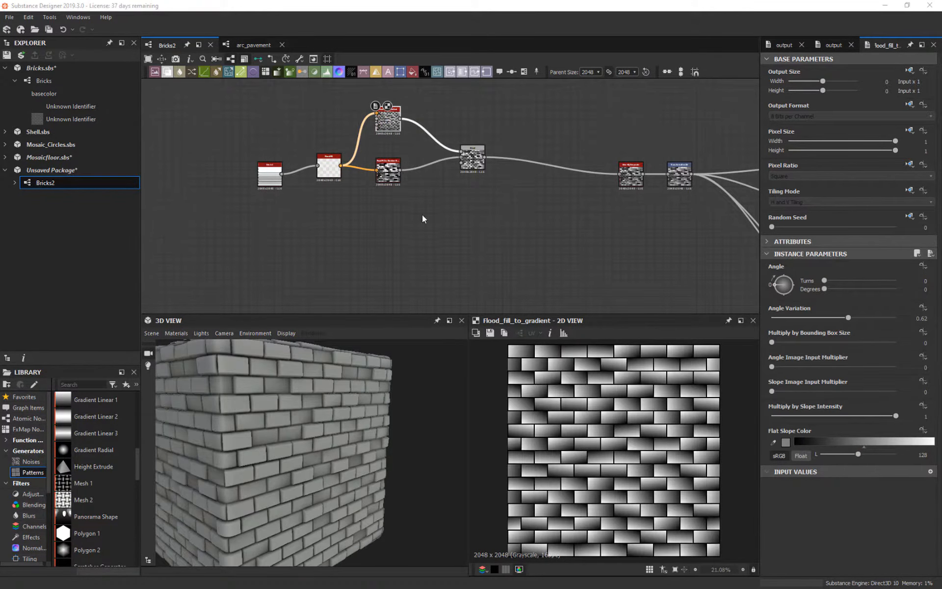
Step: Move the Blend node nearer to Blur HQ Grayscale to make room after the Flood Fill to Random Grayscale node
middle_drag(425, 217, 410, 245)
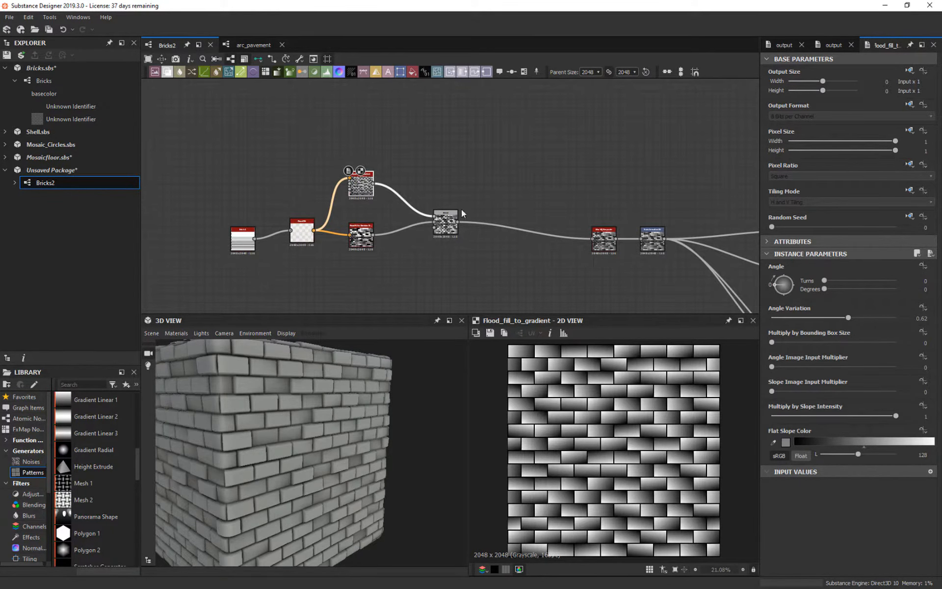
drag(447, 223, 499, 239)
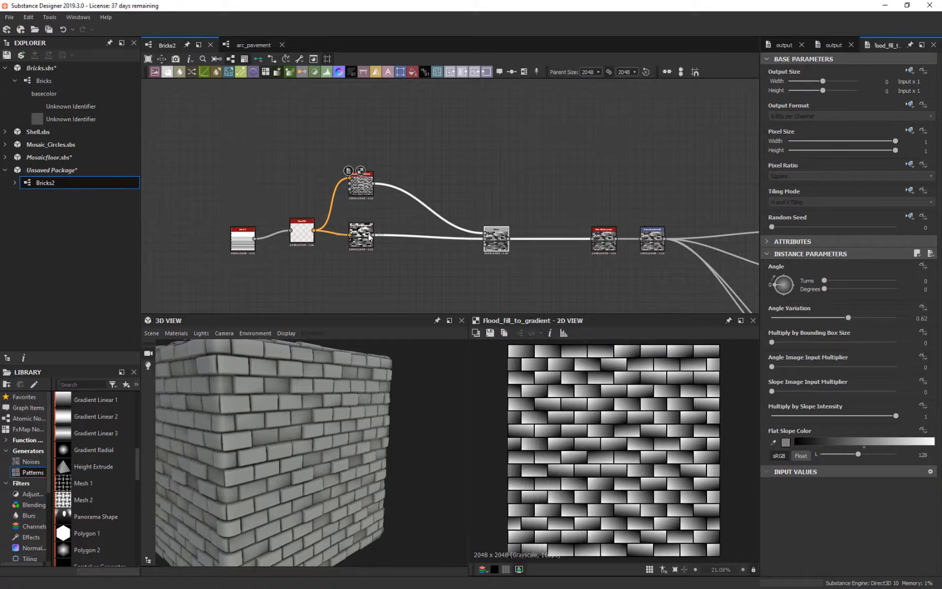
drag(367, 238, 361, 242)
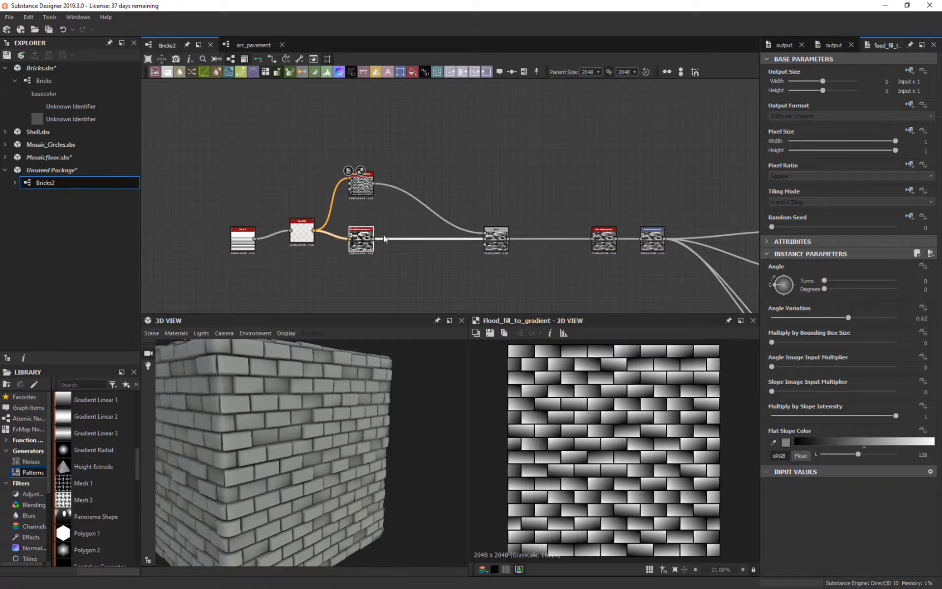
Step: Insert another Blend node between Flood Fill to Random Grayscale and the existing Blend, using the random grayscale as its Foreground
key(space)
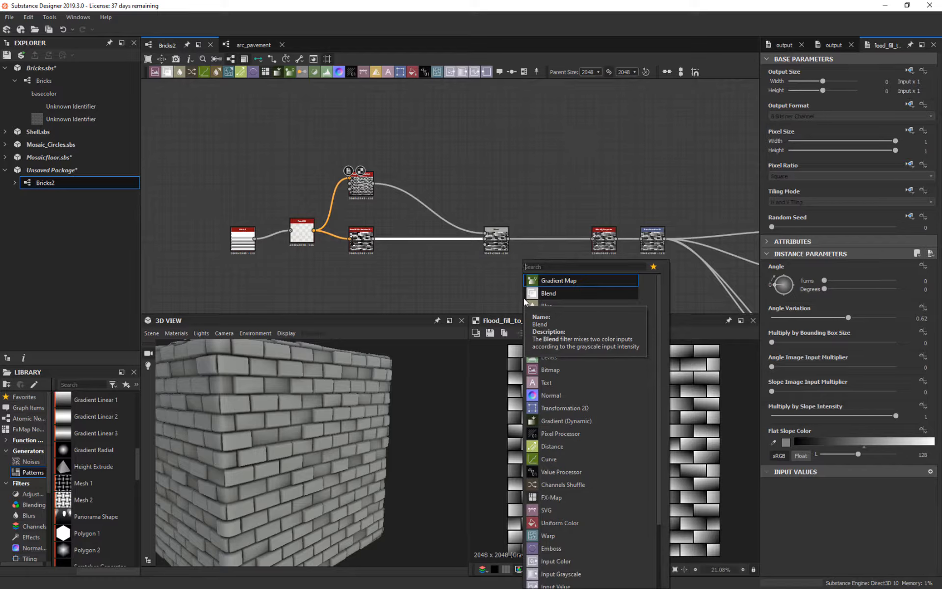
text(bl)
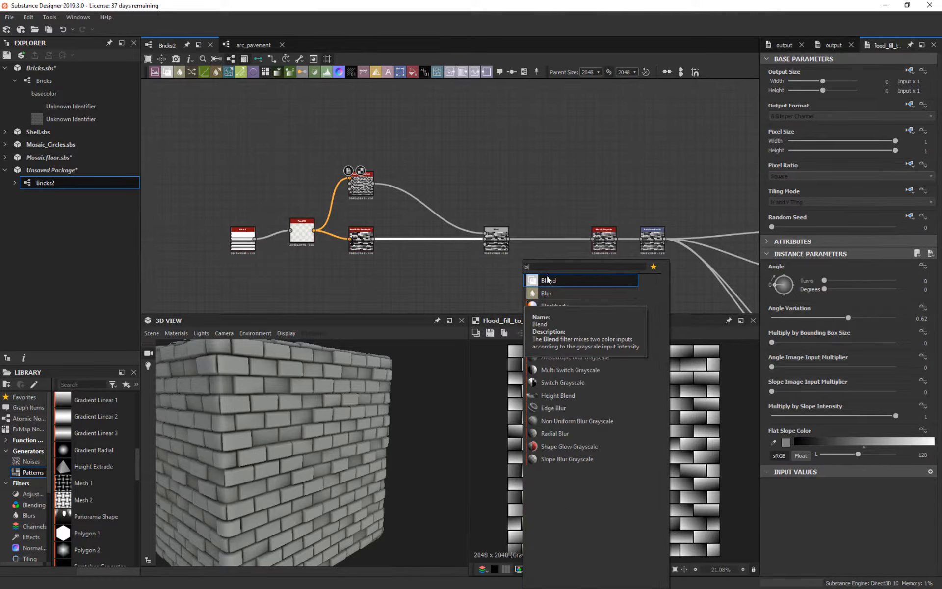
click(549, 280)
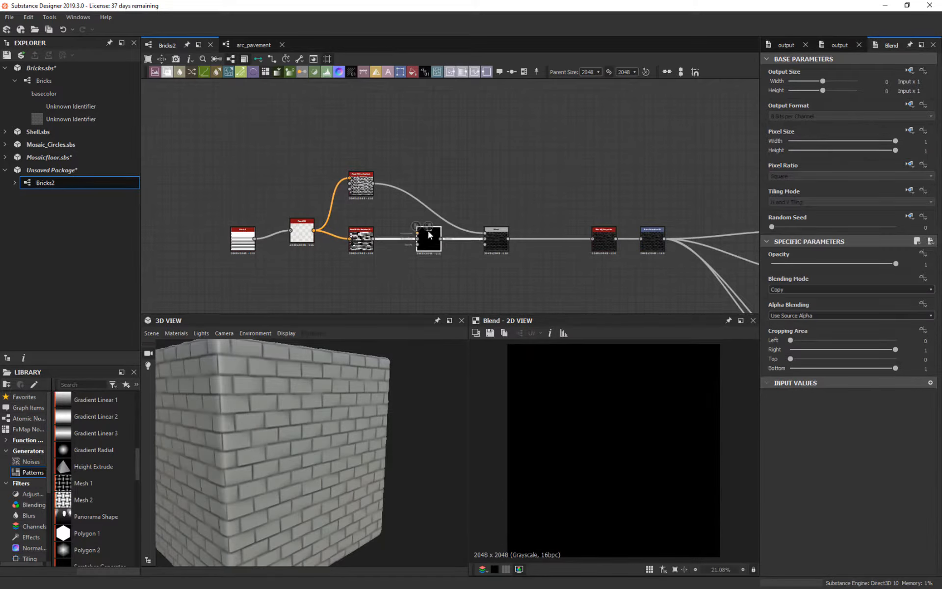
drag(428, 238, 420, 238)
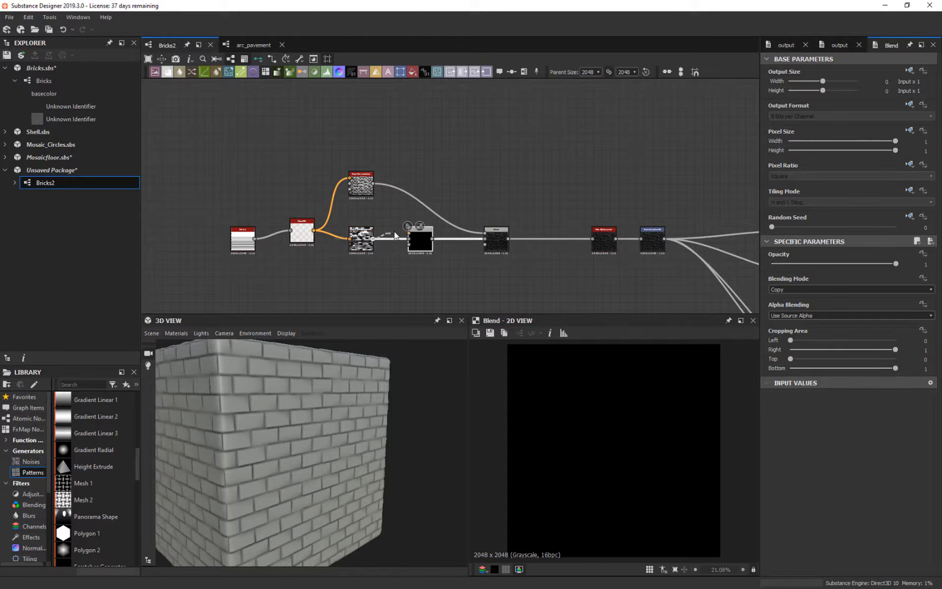
drag(395, 236, 410, 235)
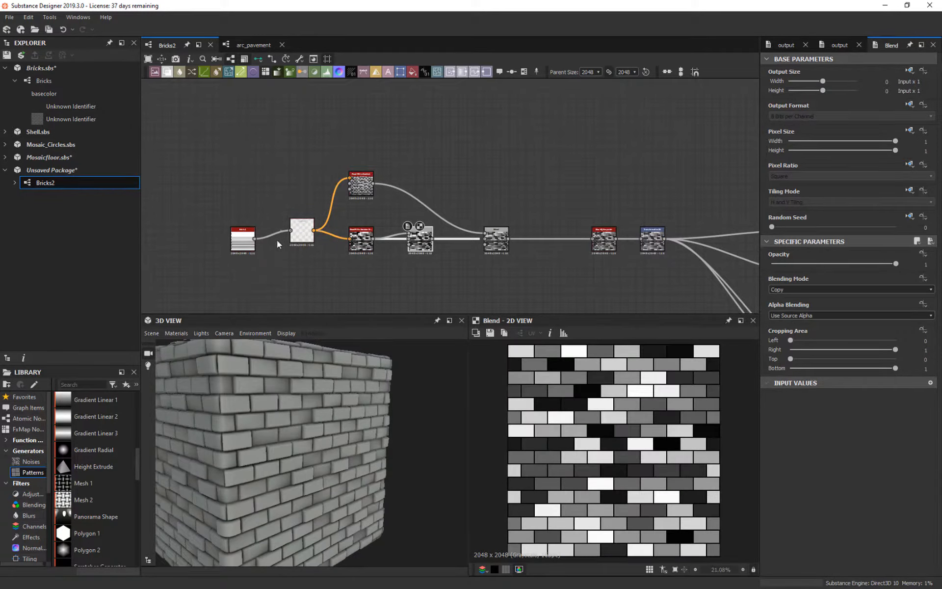
Step: Connect Brick 1 to the new Blend node's Background input and tidy the nodes around it
drag(256, 239, 363, 221)
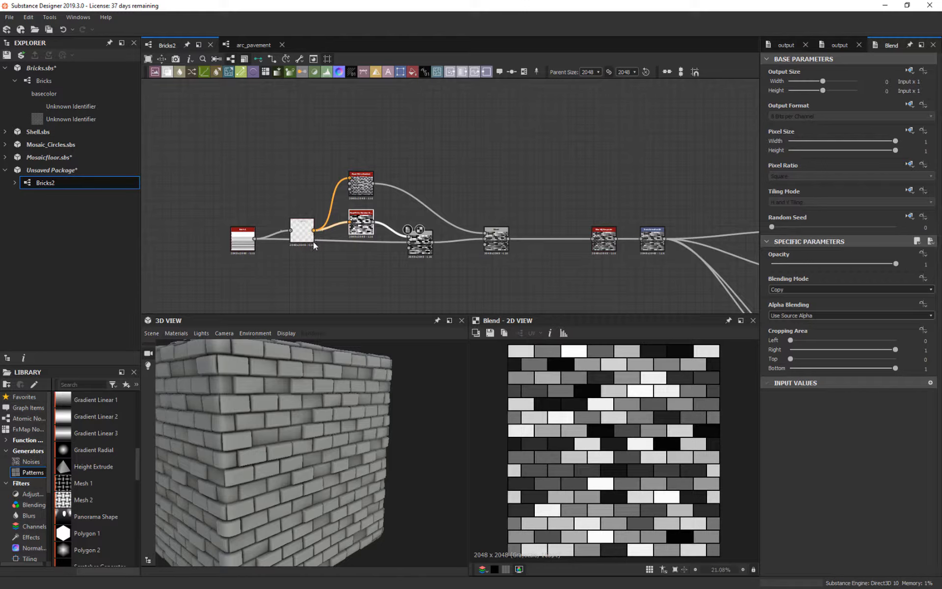
click(412, 241)
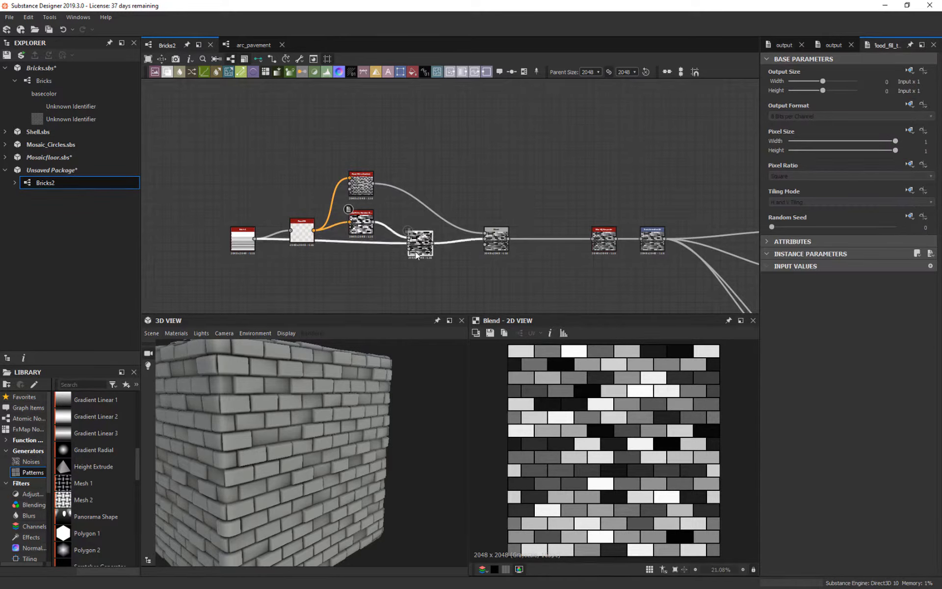
drag(415, 252, 418, 252)
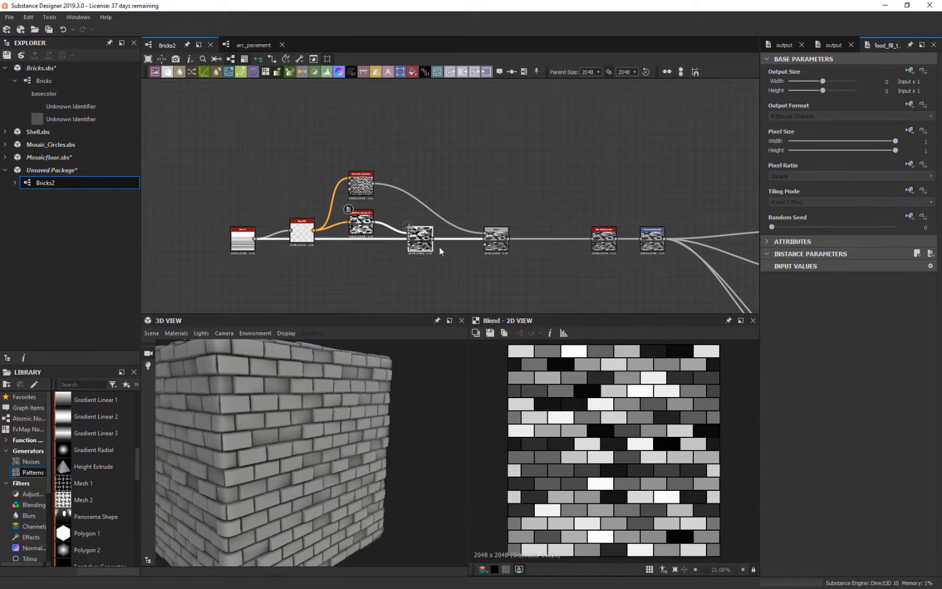
Step: Set the Opacity of the Blend combining Brick 1 and the random grayscale to 0.46
click(420, 239)
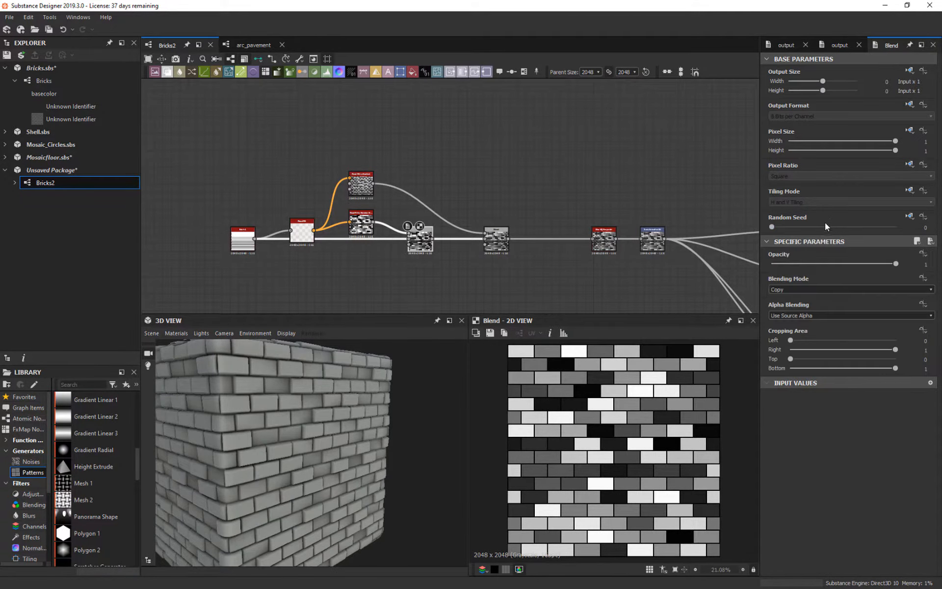
drag(897, 264, 829, 270)
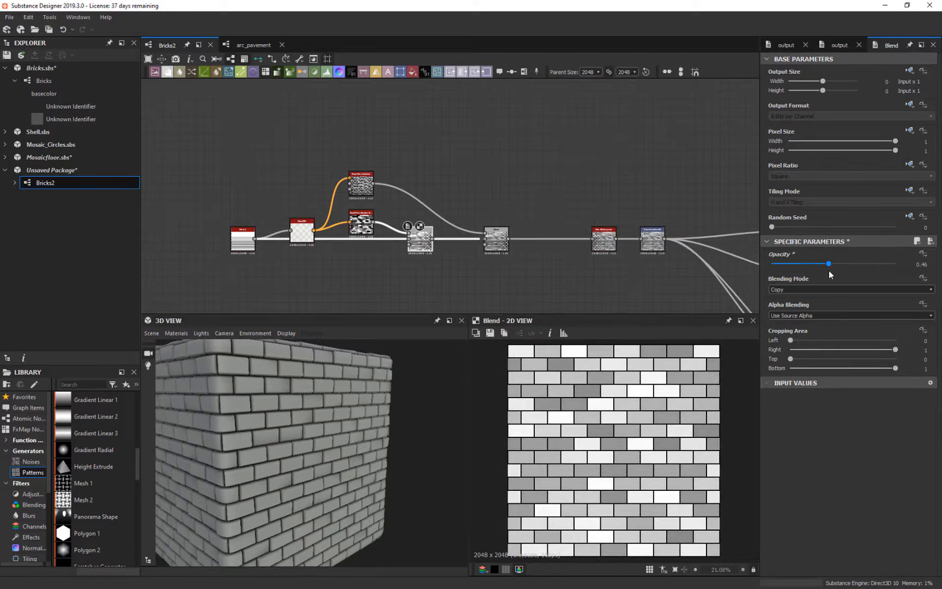
key(f)
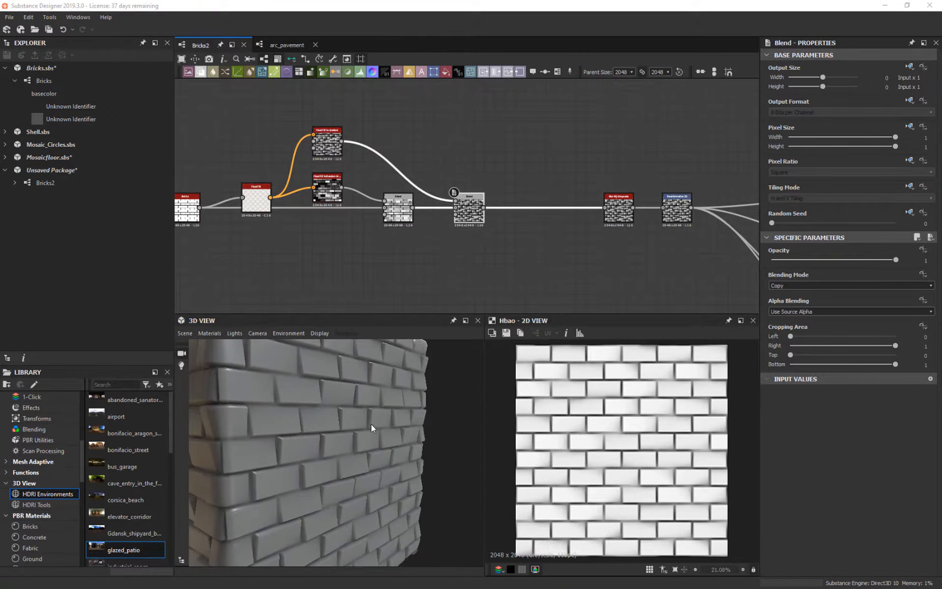
Step: Rotate the environment lighting and inspect the displaced bricks around the cube's corner
drag(371, 424, 384, 458)
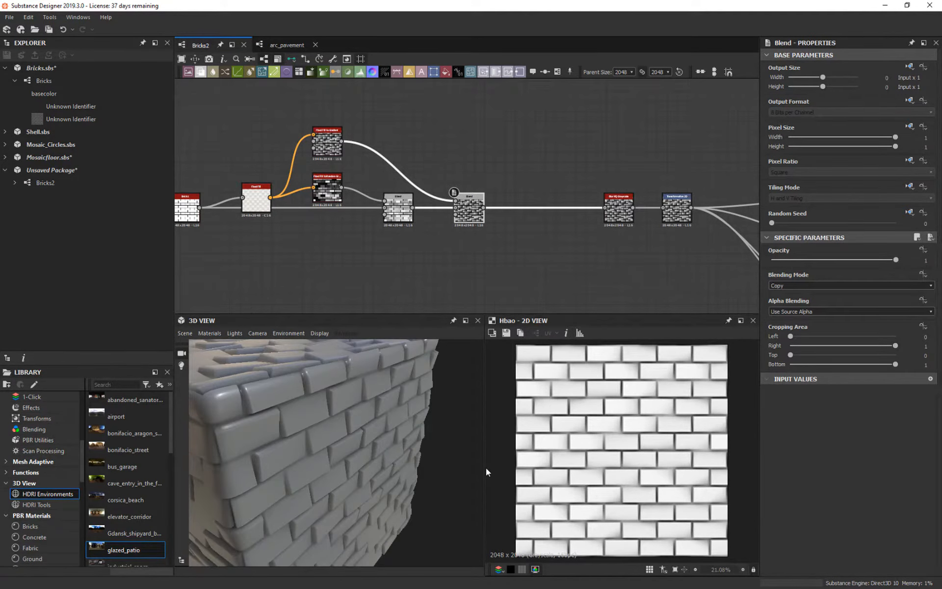
ctrl+shift+right_drag(486, 469, 428, 451)
mouse_move(495, 460)
ctrl+shift+right_down()
mouse_move(408, 442)
mouse_move(518, 454)
mouse_move(504, 450)
ctrl+shift+right_up()
drag(432, 445, 451, 407)
Step: Move the Flood Fill node above the brick connection and bring the first Blend closer to Flood Fill to Random Grayscale
middle_drag(368, 237, 480, 229)
click(301, 201)
drag(368, 195, 368, 175)
scroll(390, 149, up, 4)
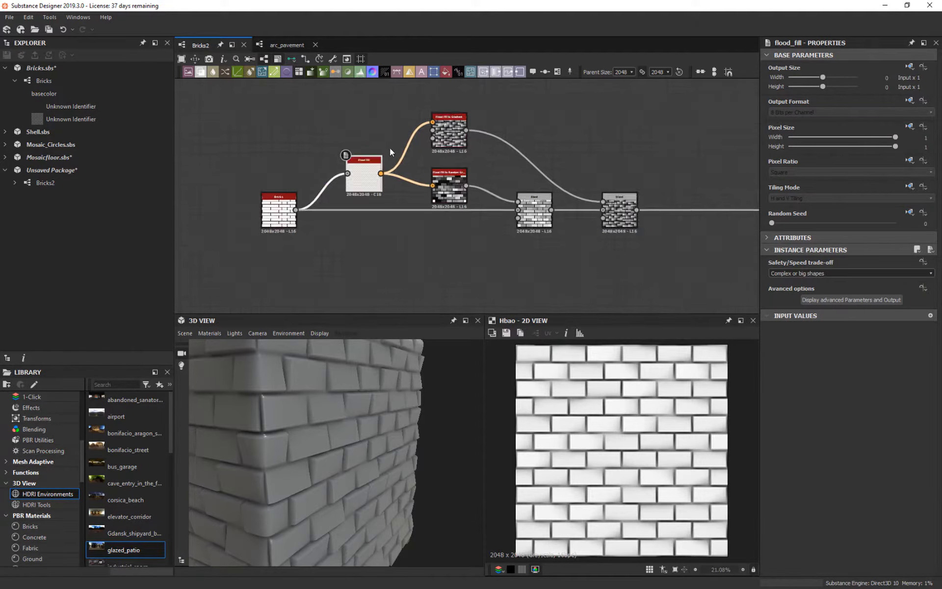
middle_drag(410, 144, 312, 204)
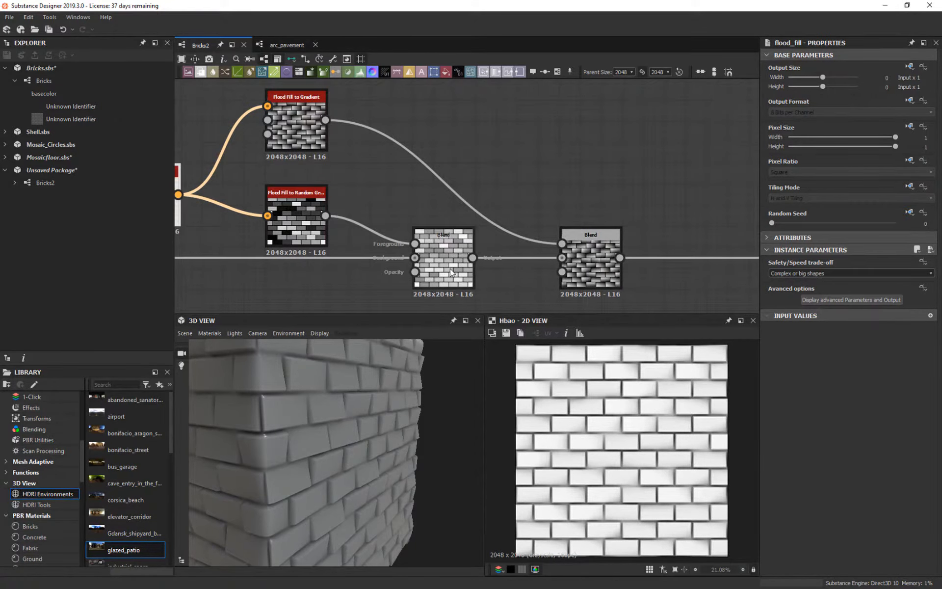
drag(450, 269, 417, 268)
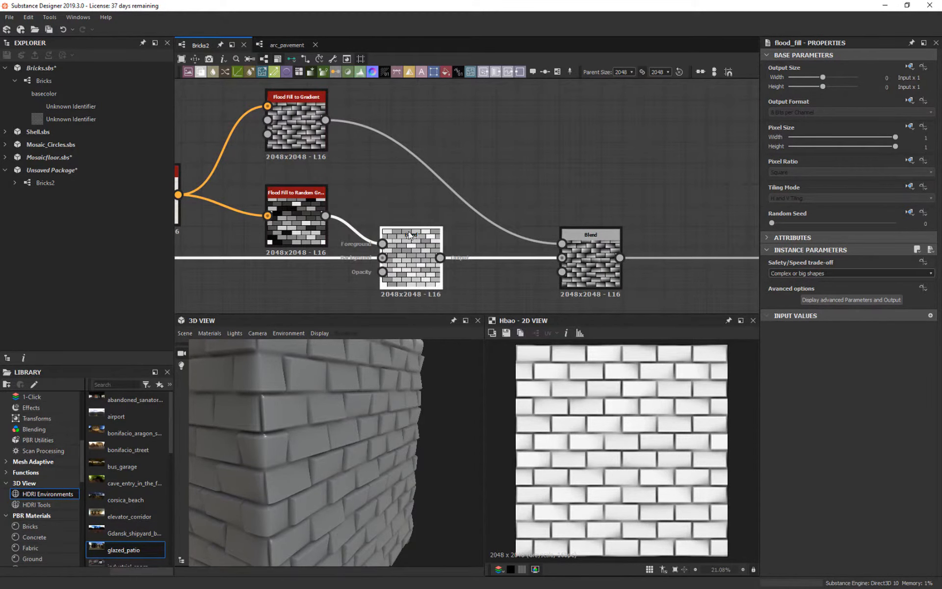
Step: Set the first Blend node's Opacity to 0.7 and inspect the brick heights on the cube
click(406, 257)
drag(828, 261, 860, 265)
drag(419, 467, 470, 468)
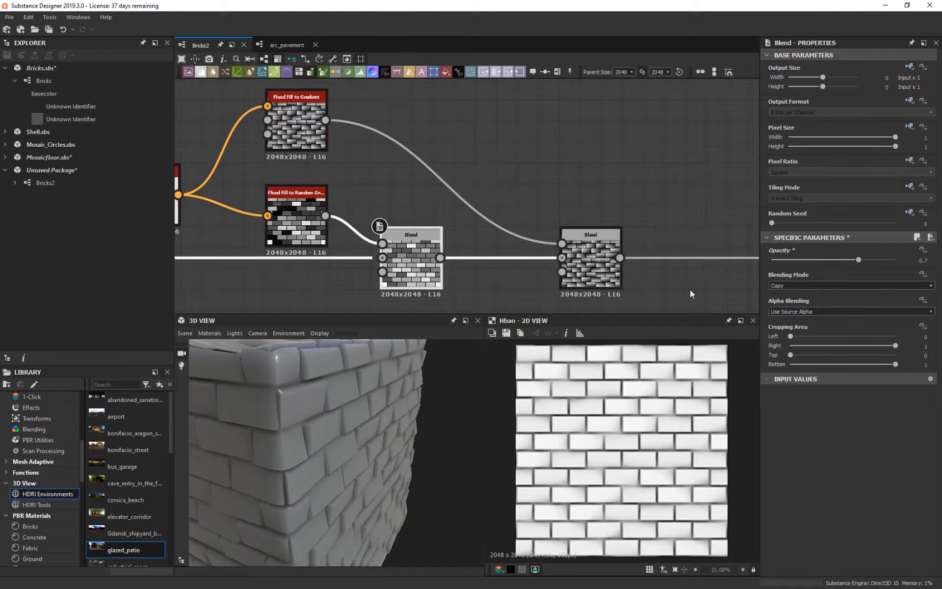
Step: Lower the Flood Fill to Gradient node's Angle Variation and set the second Blend's Opacity to 0.47
double_click(304, 122)
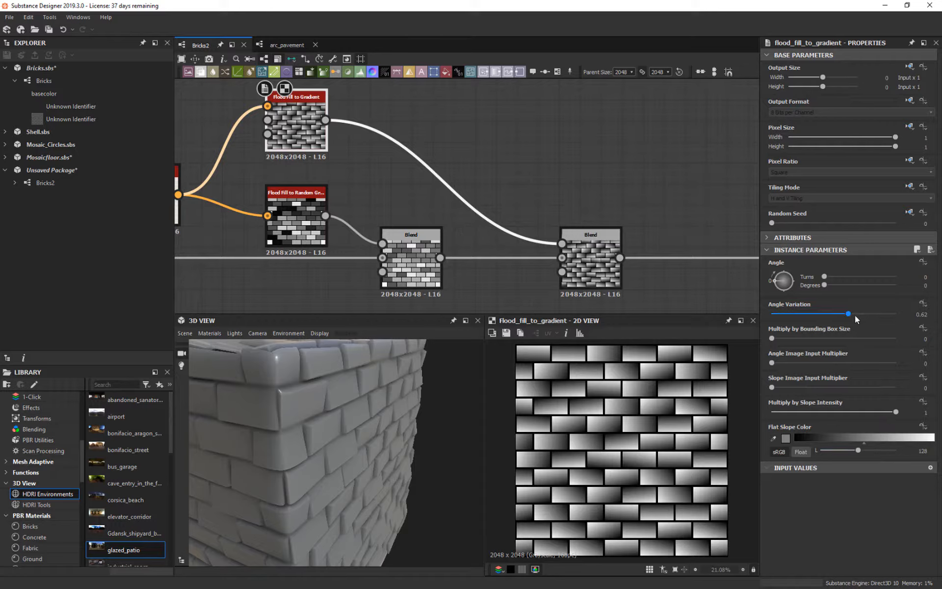
drag(848, 314, 834, 314)
double_click(577, 256)
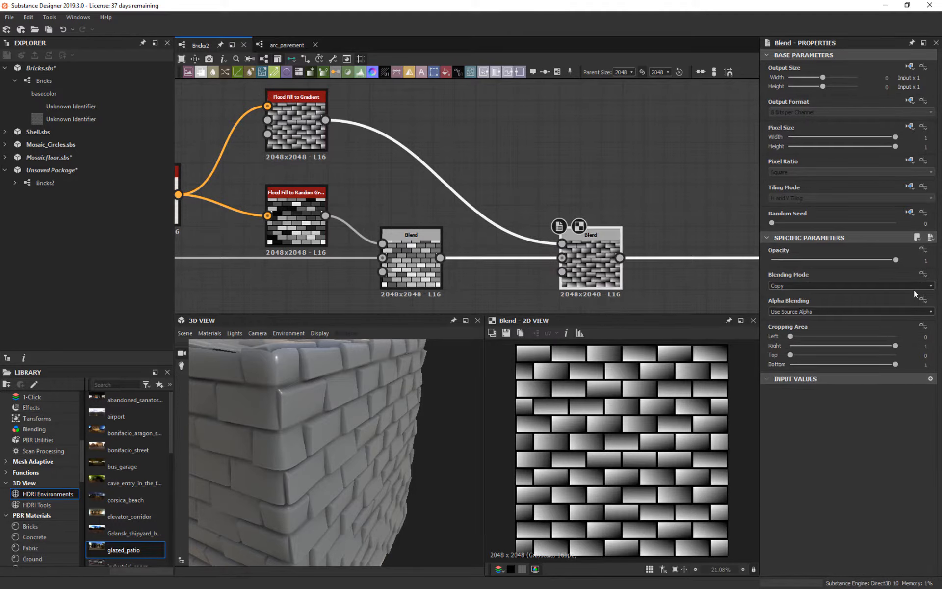
drag(898, 260, 831, 260)
mouse_move(409, 515)
mouse_down()
mouse_move(408, 467)
mouse_move(425, 507)
mouse_move(417, 510)
mouse_up()
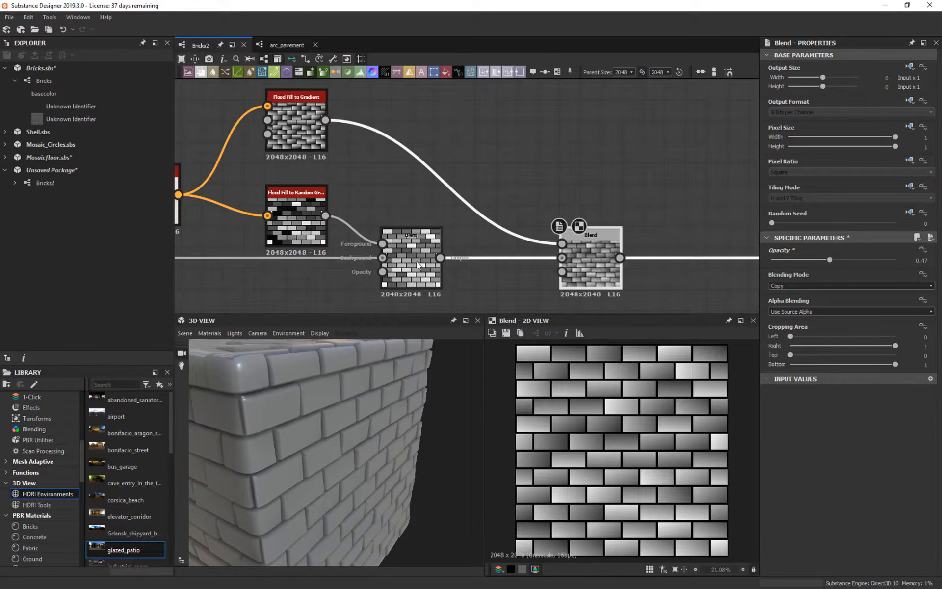
Step: Set the first Blend node's Opacity to 1 and inspect the brick heights on the cube
double_click(416, 262)
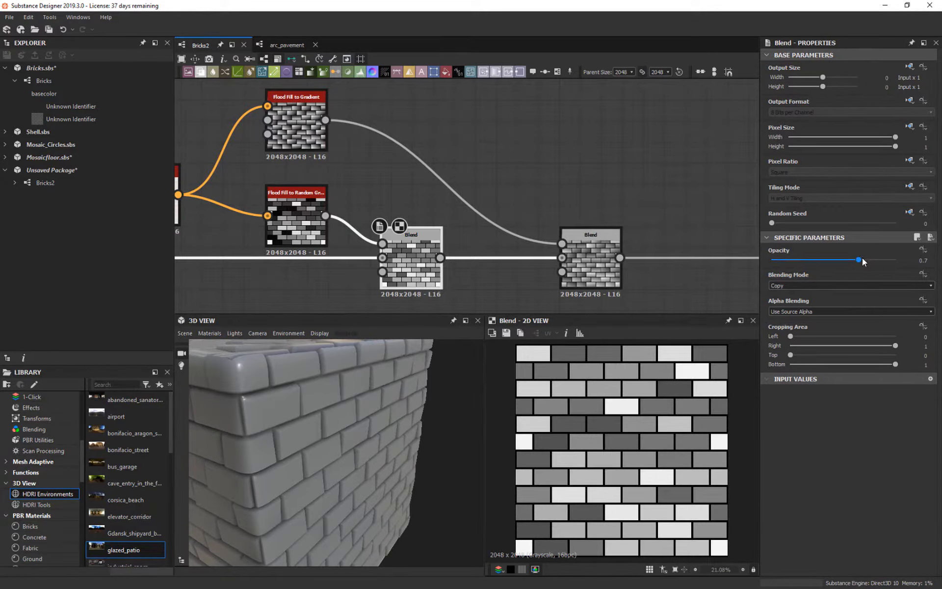
drag(864, 262, 899, 269)
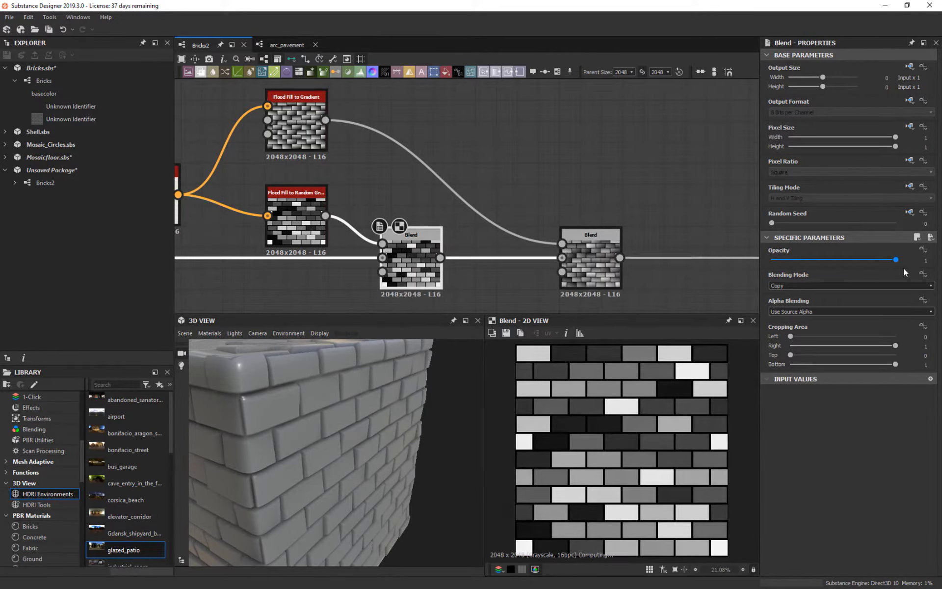
drag(478, 407, 451, 547)
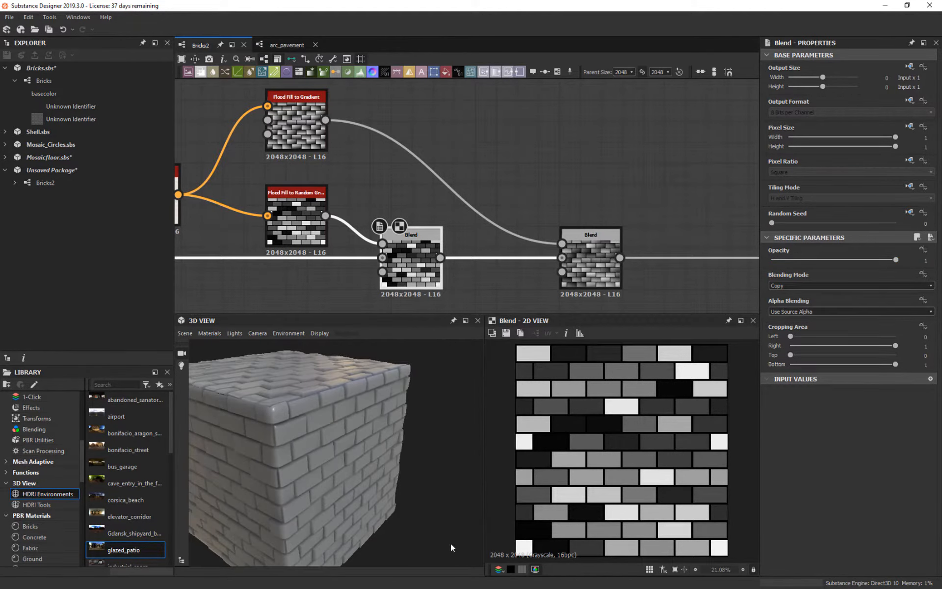
Step: Enlarge the 2D View and move the second Blend node closer to the first Blend
drag(484, 511, 450, 477)
middle_drag(543, 188, 246, 61)
scroll(394, 159, down, 1)
middle_drag(421, 169, 630, 187)
middle_drag(538, 125, 612, 183)
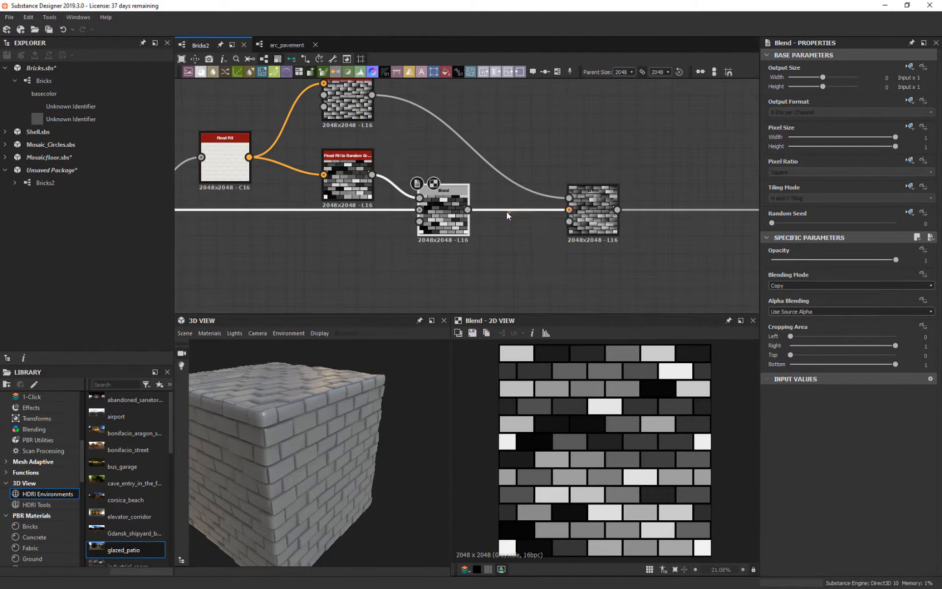
key(space)
drag(596, 203, 543, 203)
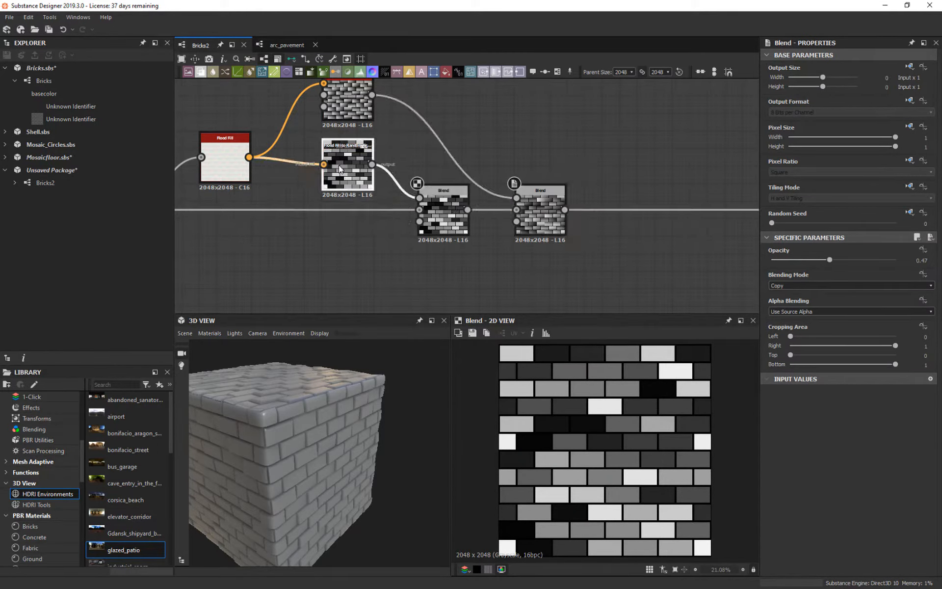
Step: Insert a Blend node before Blur HQ Grayscale and connect a new BnW Spots 1 node to its foreground input
middle_drag(668, 154, 445, 190)
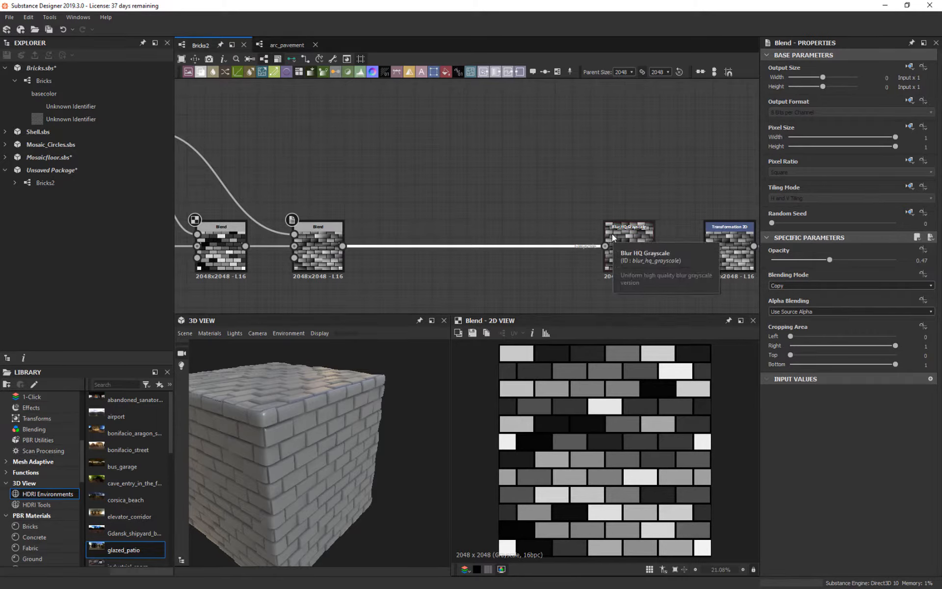
click(200, 71)
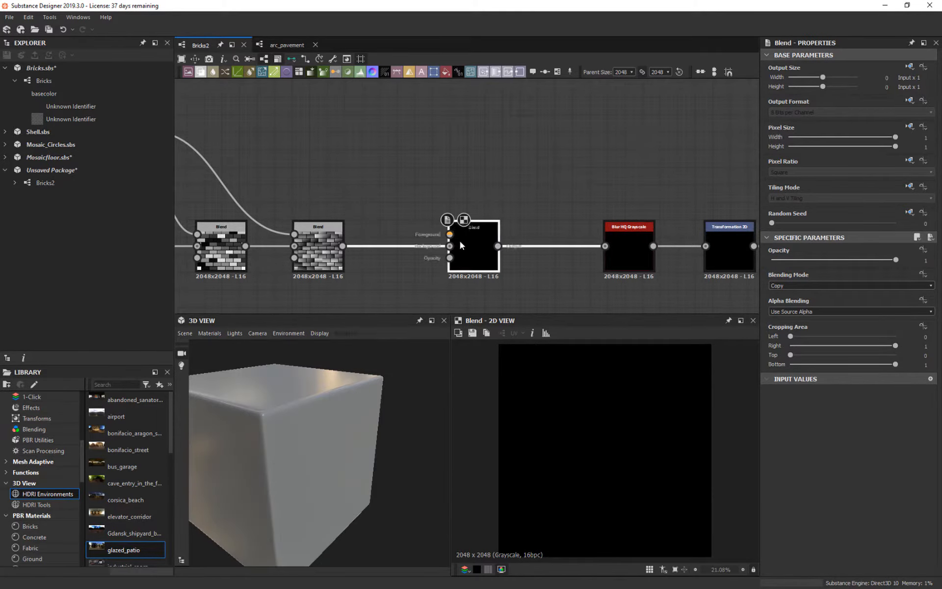
drag(349, 131, 349, 130)
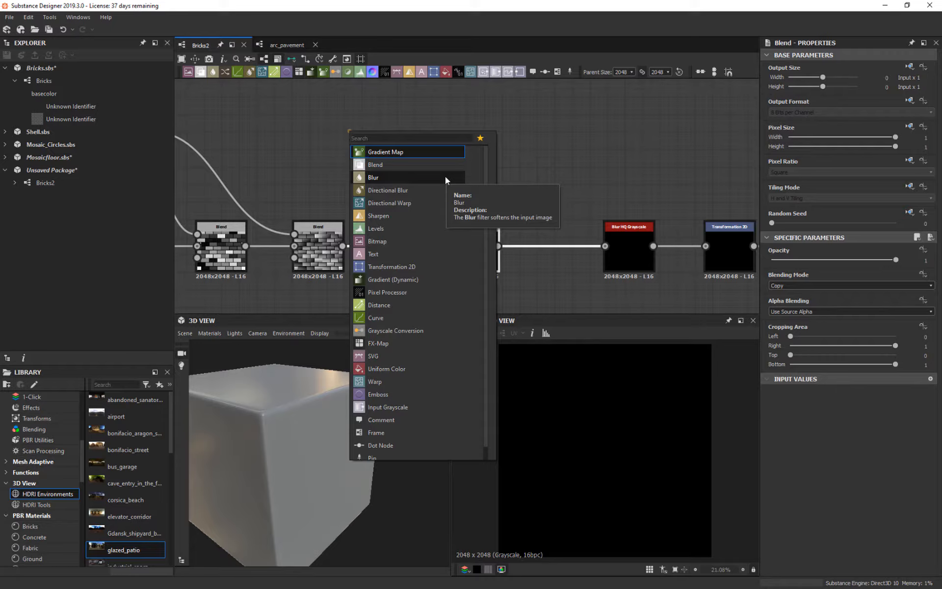
text(b)
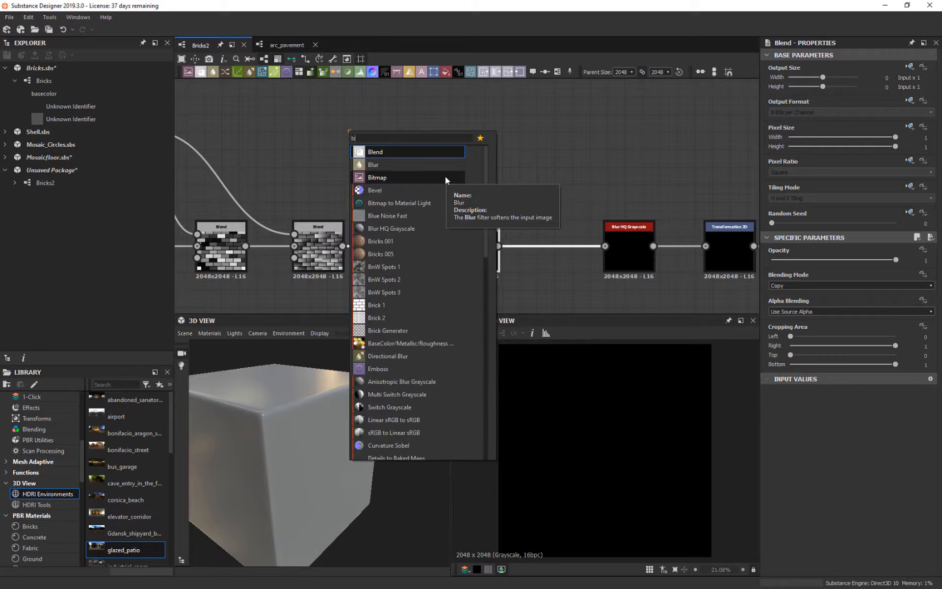
text(nw)
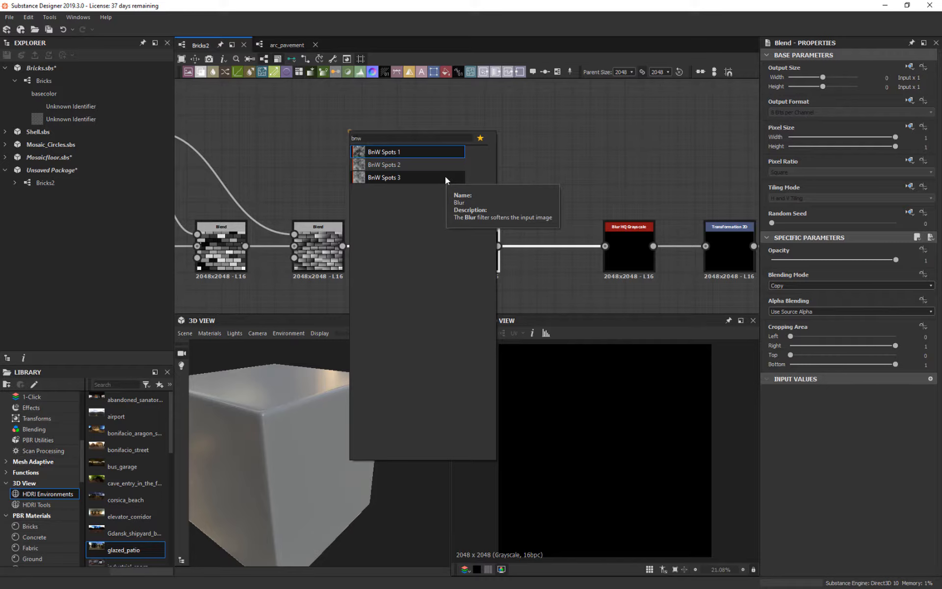
click(364, 152)
drag(315, 125, 354, 126)
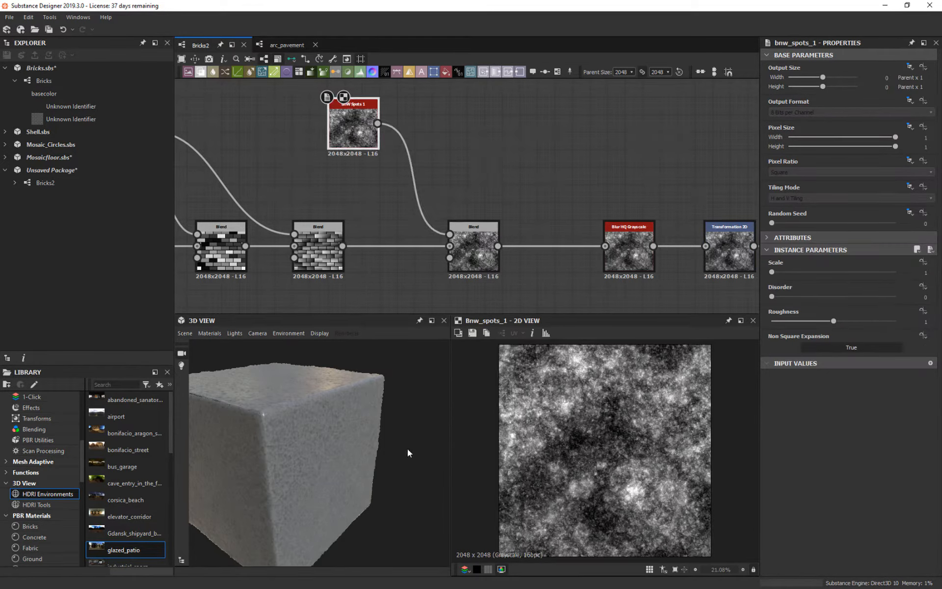
Step: Inspect the cube's surface and display the Base Color and Normal outputs in the 2D view
drag(407, 453, 437, 467)
middle_drag(619, 203, 571, 206)
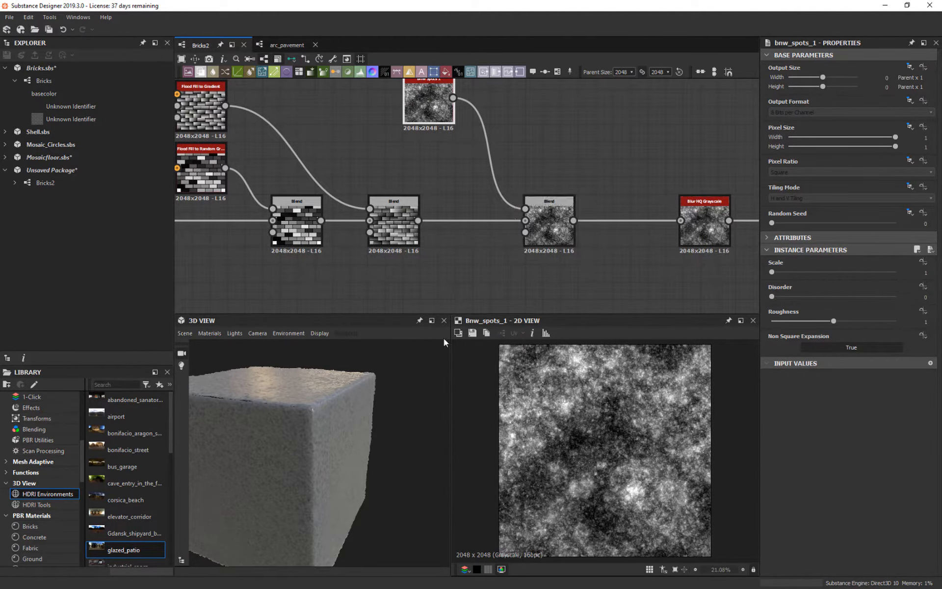
middle_drag(697, 223, 554, 127)
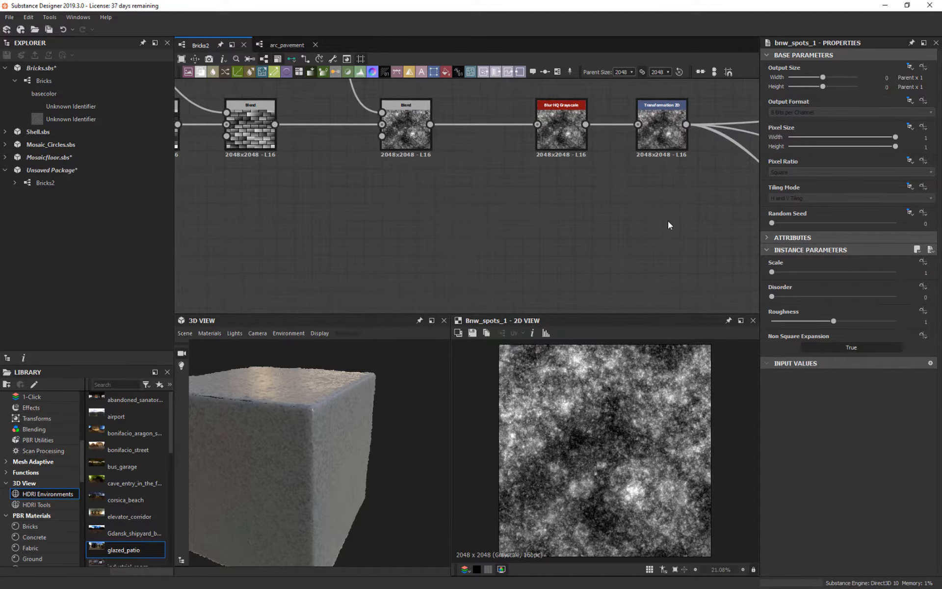
middle_drag(668, 222, 472, 282)
scroll(645, 194, down, 8)
middle_drag(653, 159, 514, 190)
scroll(555, 203, up, 5)
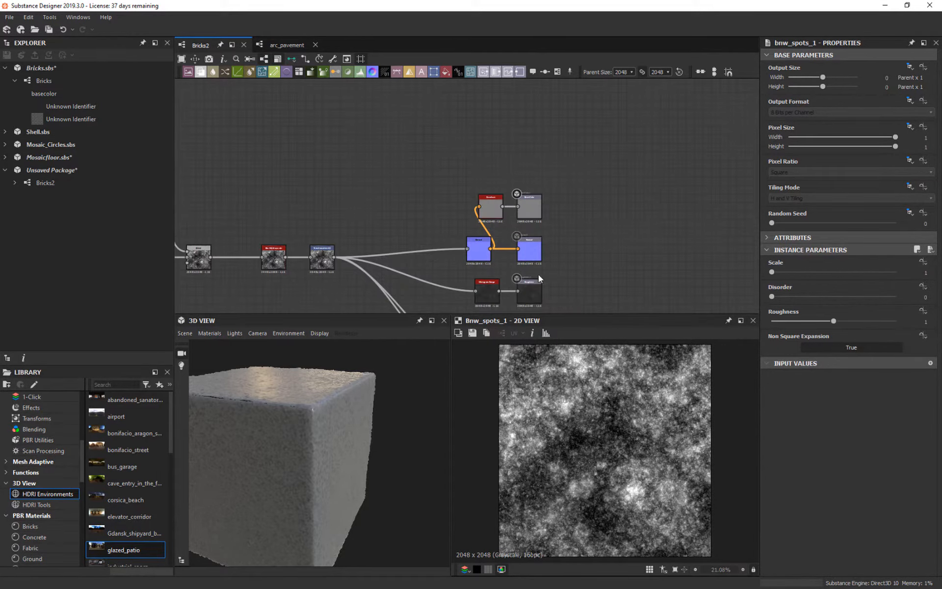
scroll(538, 263, up, 2)
scroll(519, 169, up, 4)
double_click(552, 207)
middle_drag(670, 263, 666, 170)
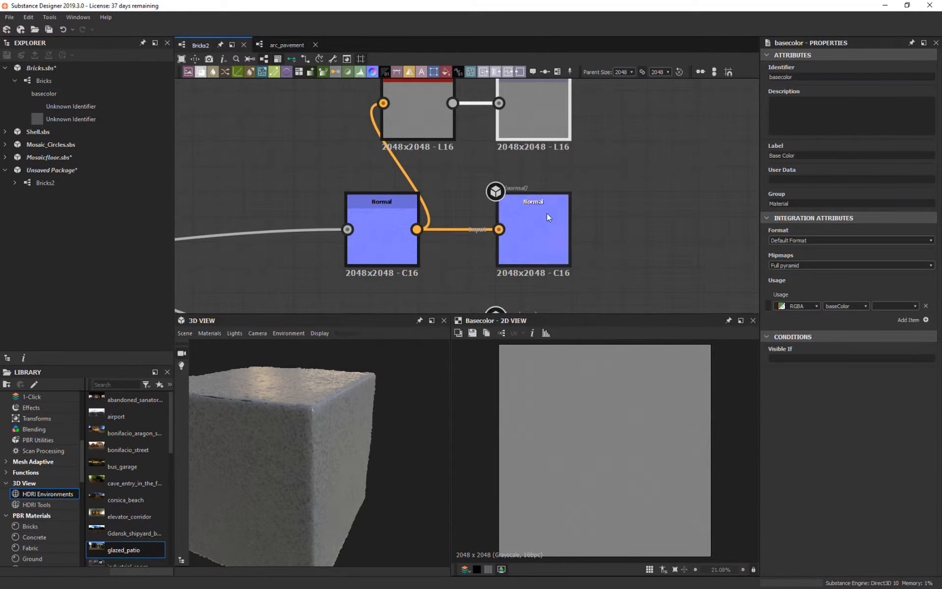
double_click(535, 236)
Step: Set the Blending Mode of the BnW Spots 1 Blend to Subtract and inspect the cube
middle_drag(648, 263, 690, 129)
scroll(690, 128, down, 1)
middle_drag(339, 147, 690, 199)
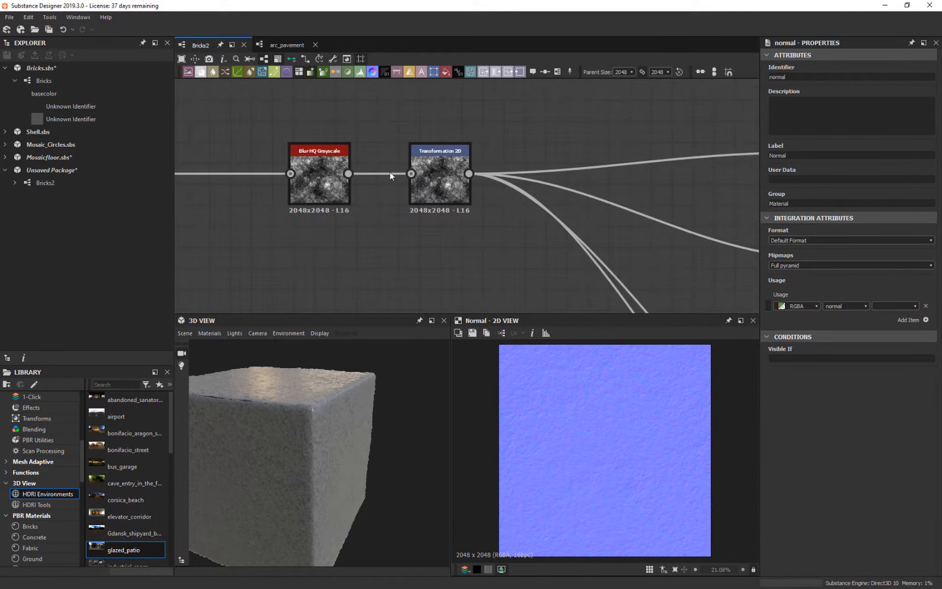
middle_drag(295, 148, 627, 249)
middle_drag(455, 192, 485, 190)
click(488, 266)
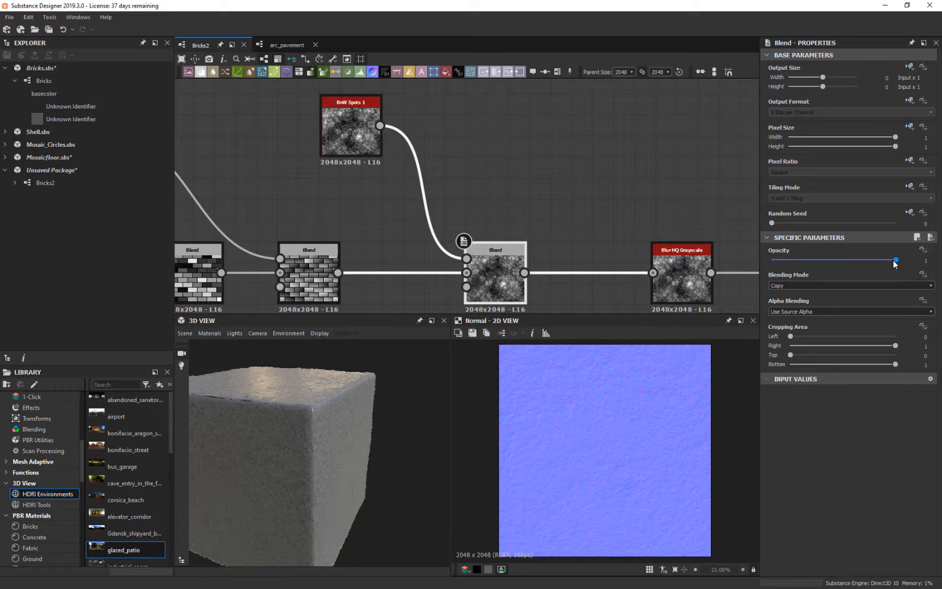
click(807, 285)
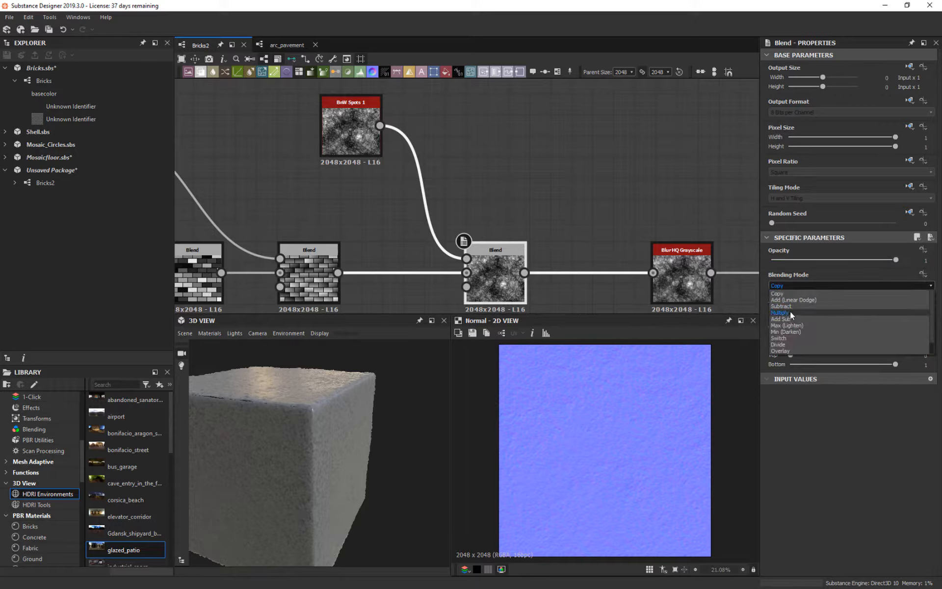
click(791, 305)
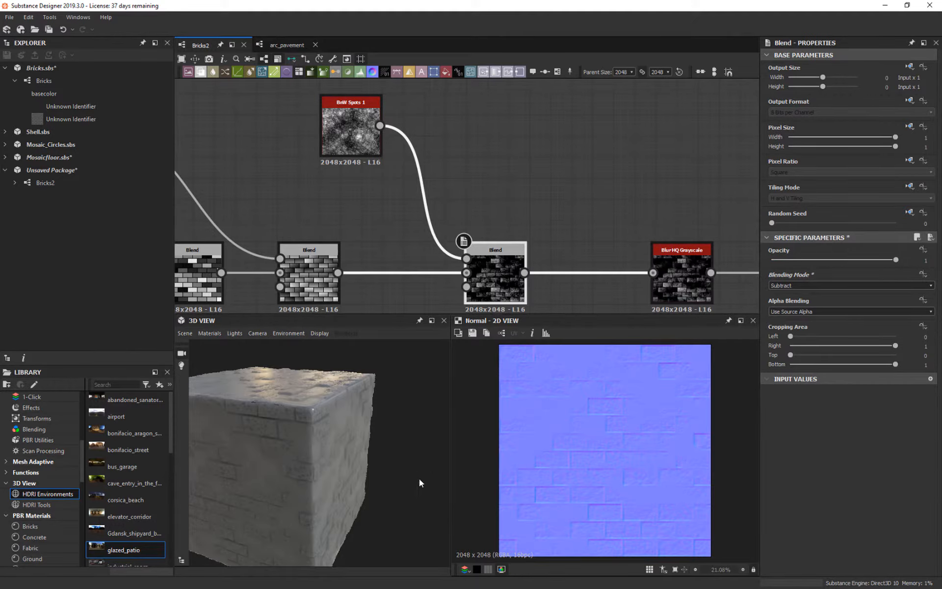
drag(424, 464, 380, 425)
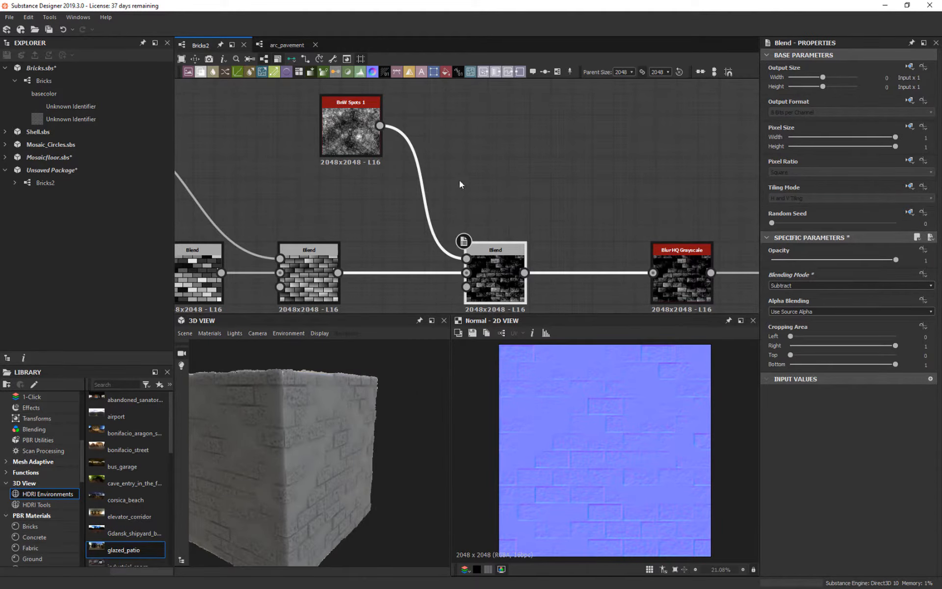
Step: Move BnW Spots 1 closer to its Blend, set that Blend's Opacity to 0.48 and inspect the brick surface
middle_drag(467, 221, 536, 198)
drag(424, 92, 433, 160)
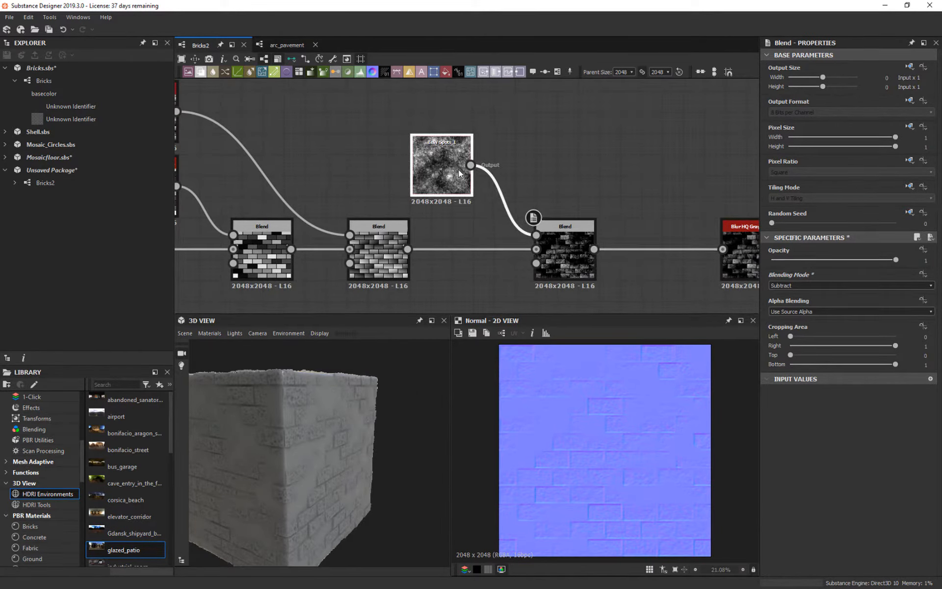
drag(894, 265, 832, 253)
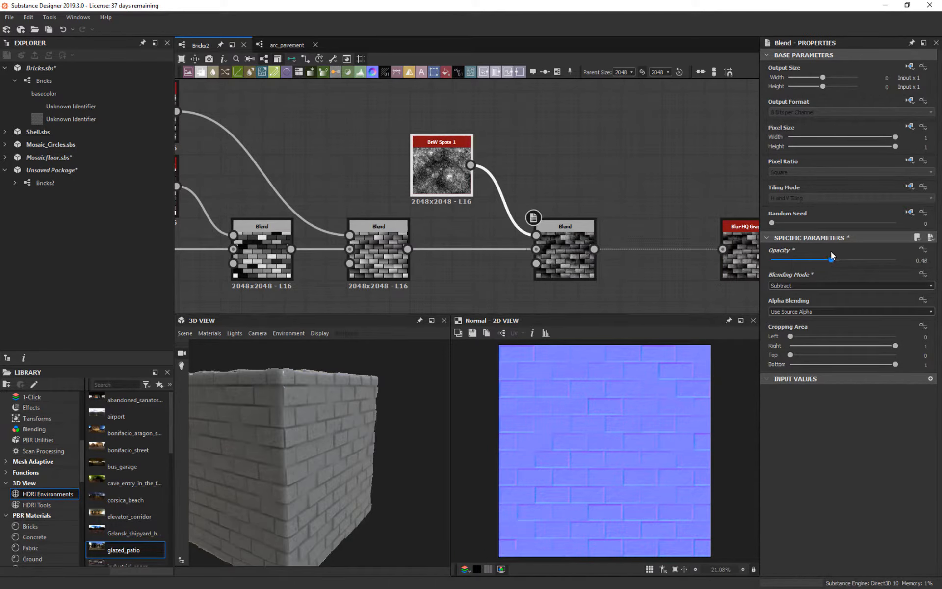
drag(280, 486, 399, 382)
scroll(356, 438, down, 3)
scroll(356, 442, up, 5)
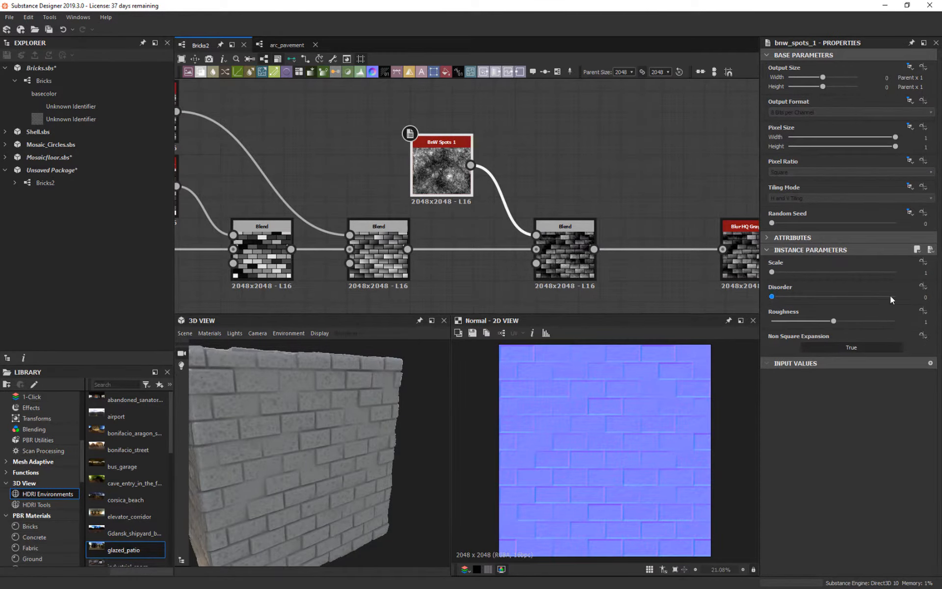
Step: Set the BnW Spots 1 node's Scale to 3 and Disorder to 0.34
click(549, 239)
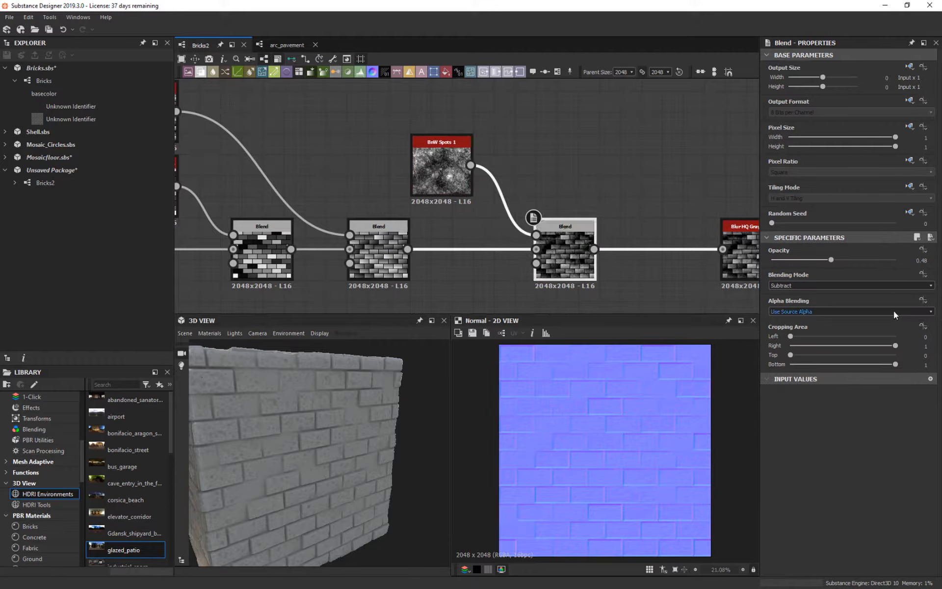
click(442, 167)
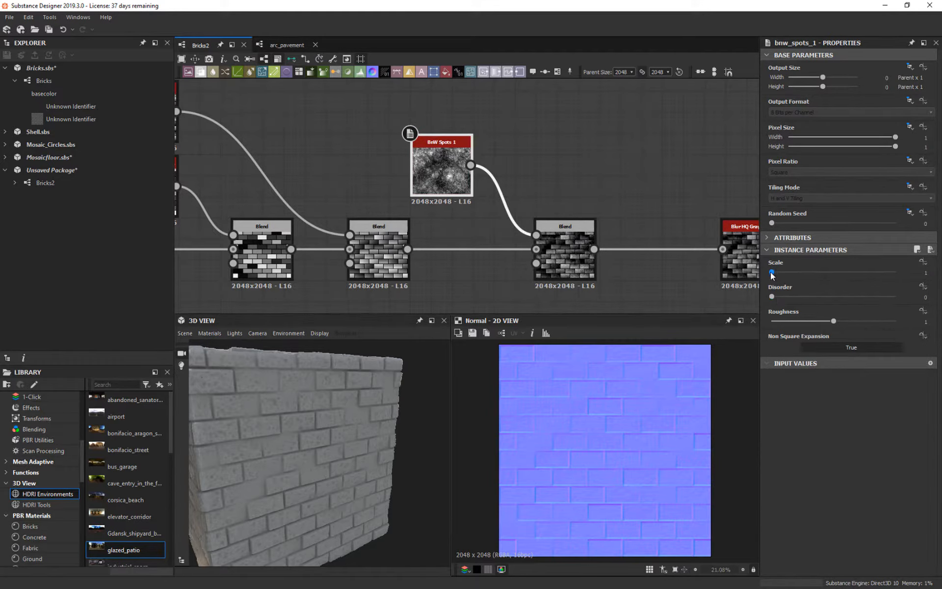
drag(772, 272, 805, 276)
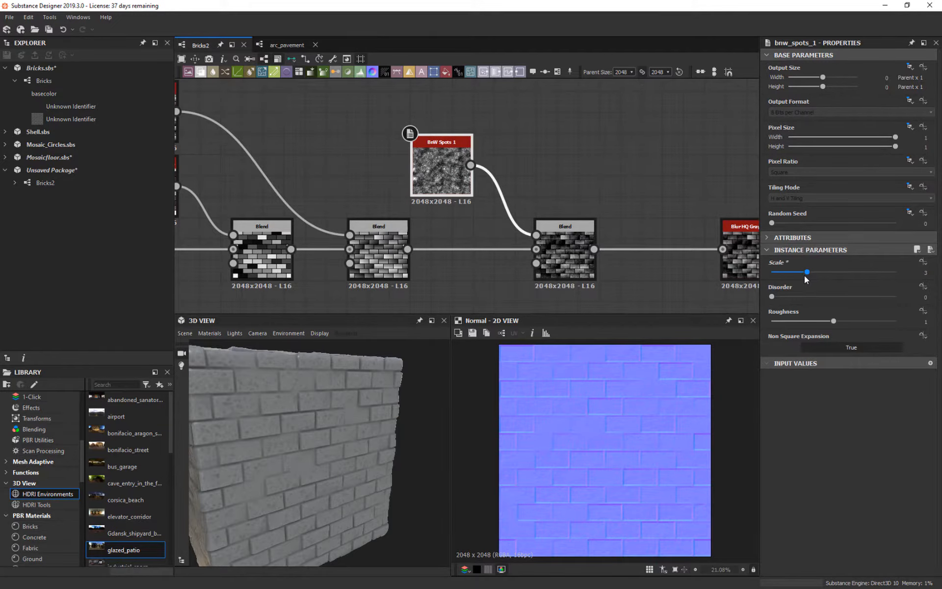
mouse_move(833, 321)
mouse_down()
mouse_move(803, 321)
mouse_move(857, 322)
mouse_move(834, 322)
mouse_up()
drag(773, 297, 815, 298)
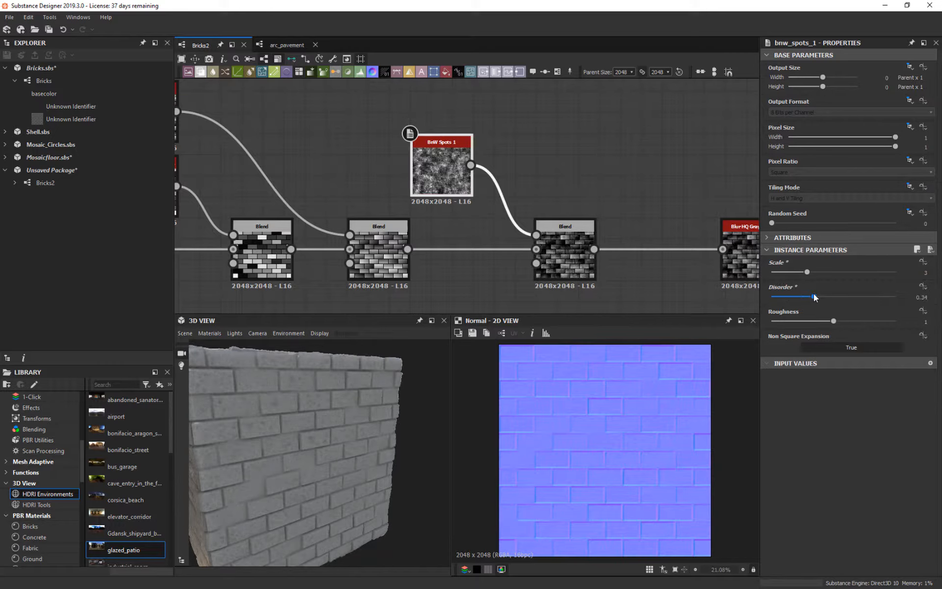
Step: Fine-tune the Subtract Blend's Opacity and set the Opacity of the gradient Blend to 0.14
click(564, 231)
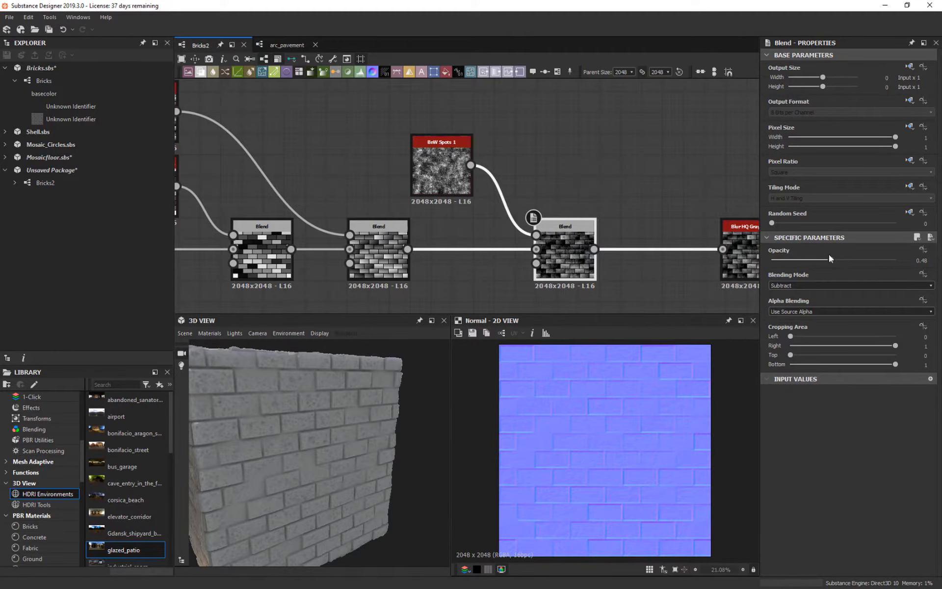
mouse_move(832, 260)
mouse_down()
mouse_move(800, 264)
mouse_move(829, 266)
mouse_up()
click(379, 265)
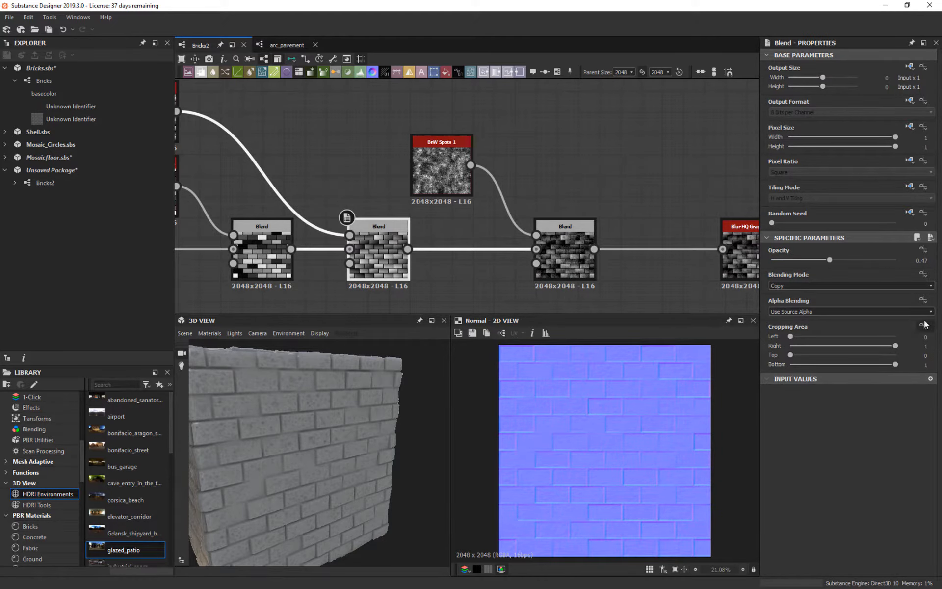
drag(829, 260, 789, 254)
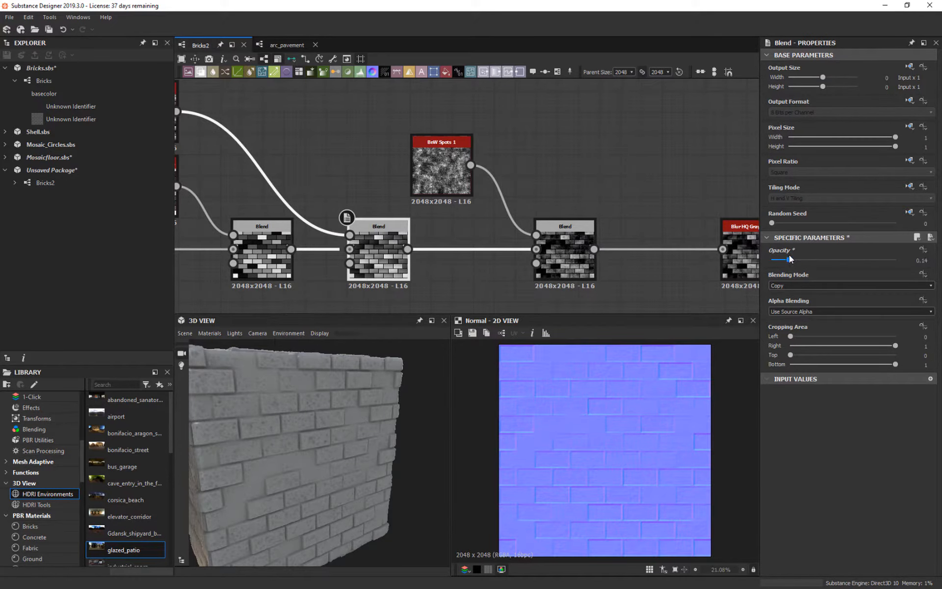
Step: Set the Opacity of the random grayscale Blend to 0.78 and inspect the bricks around the cube's corner
click(267, 252)
double_click(267, 252)
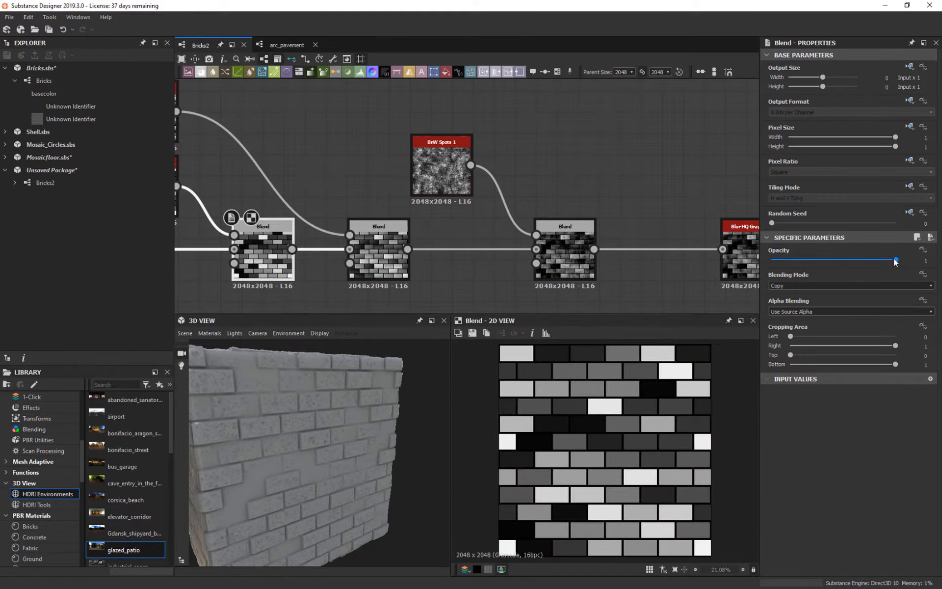
drag(893, 260, 869, 263)
drag(395, 497, 370, 421)
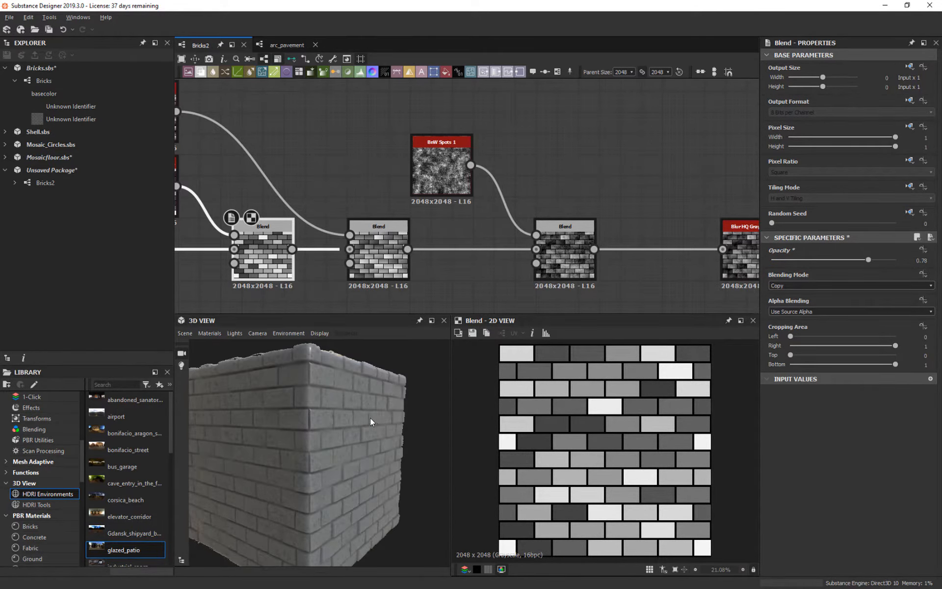
Step: Edit the Default material of the 3D view, set its height Scale to 2.83 and inspect the cube's bricks
click(210, 333)
mouse_move(250, 348)
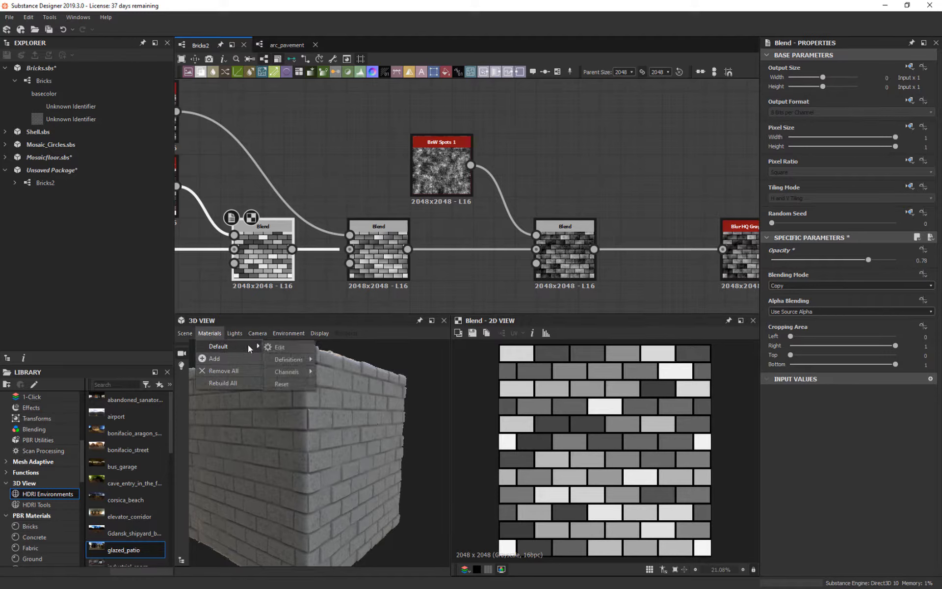
click(279, 347)
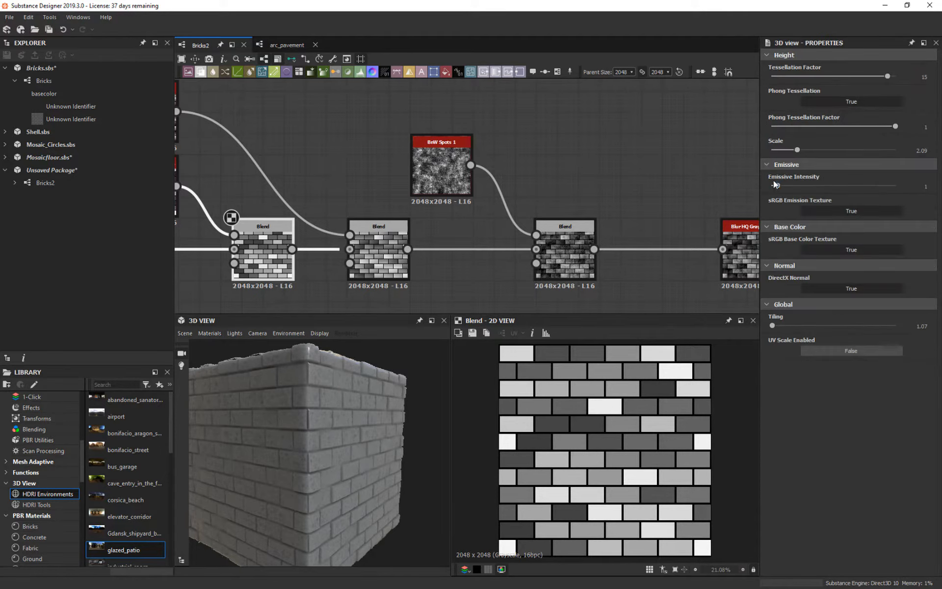
mouse_move(796, 152)
mouse_down()
mouse_move(810, 151)
mouse_move(805, 158)
mouse_up()
drag(377, 539, 412, 379)
middle_drag(634, 242, 601, 201)
mouse_move(436, 457)
ctrl+shift+right_down()
mouse_move(372, 439)
mouse_move(239, 427)
mouse_move(440, 475)
ctrl+shift+right_up()
drag(434, 464, 404, 383)
middle_drag(587, 230, 576, 269)
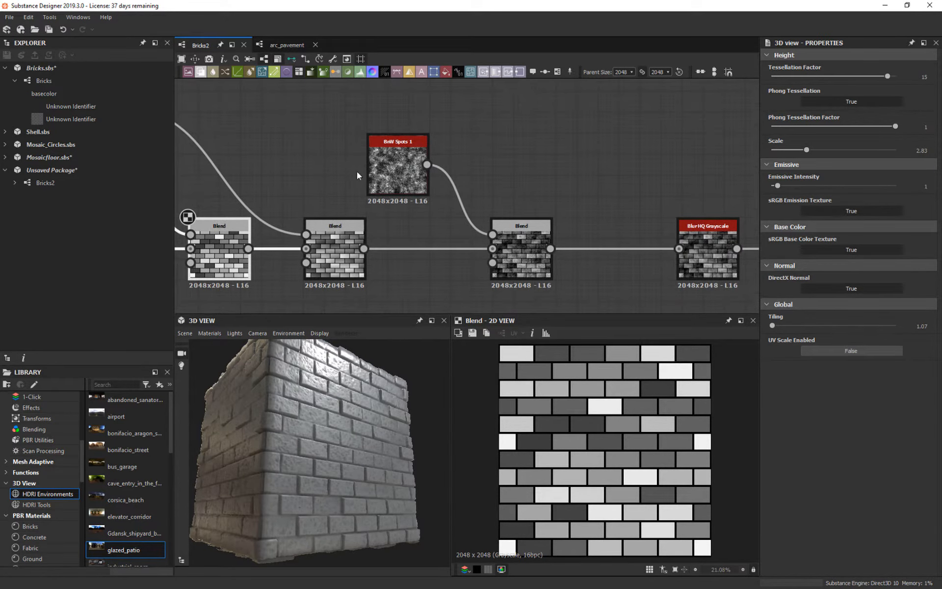
Step: Move the BnW Spots 1 node closer to its Blend in the graph
drag(384, 168, 417, 170)
click(565, 204)
scroll(500, 213, down, 5)
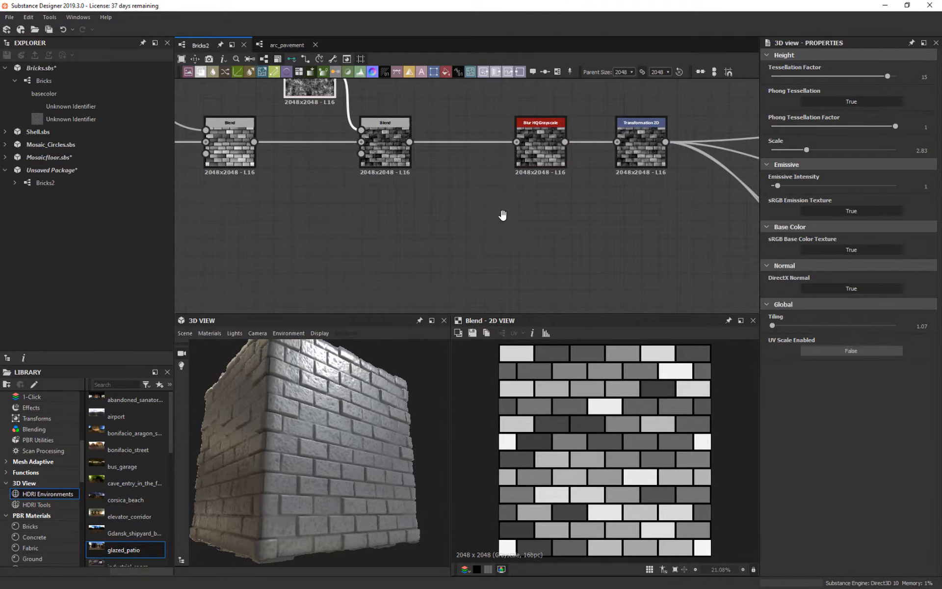
scroll(587, 193, down, 1)
Step: Undo the stray HSL node and shift all nodes before the Blur HQ Grayscale leftwards to open a gap
drag(348, 71, 639, 227)
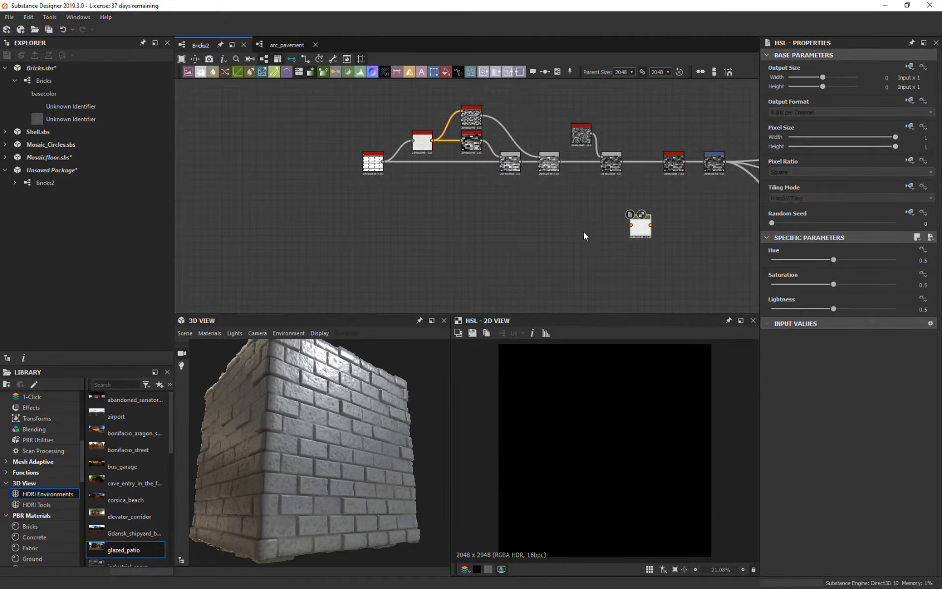
key(ctrl+z)
drag(589, 179, 347, 101)
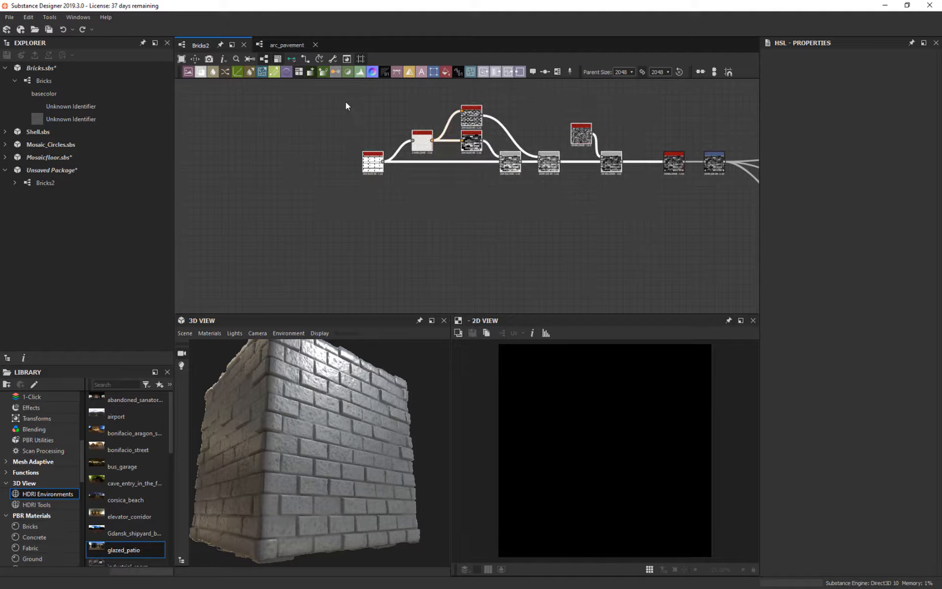
drag(578, 139, 455, 139)
Step: Insert a new Blend node between the BnW Spots Blend and the Blur HQ Grayscale and preview it
click(610, 166)
click(196, 73)
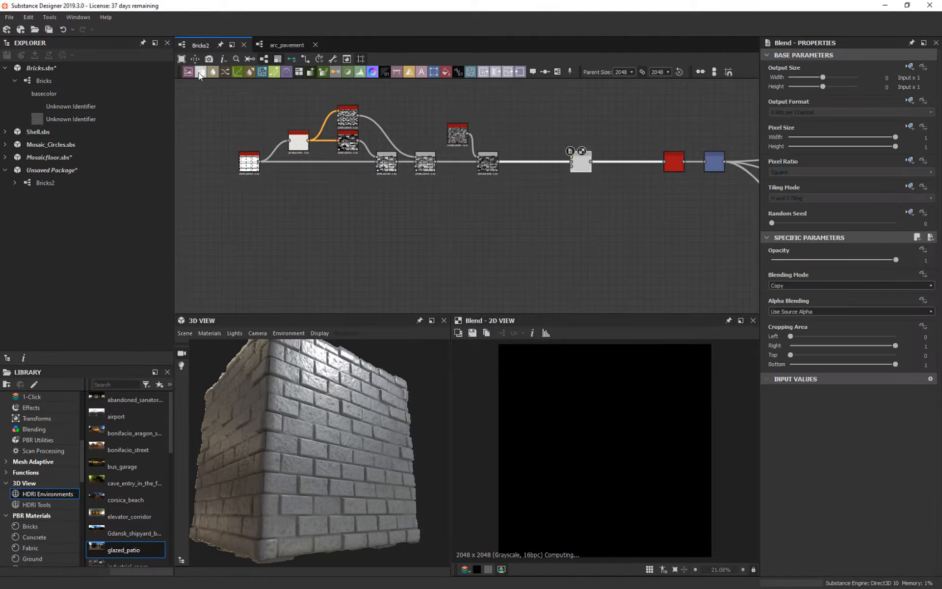
double_click(578, 168)
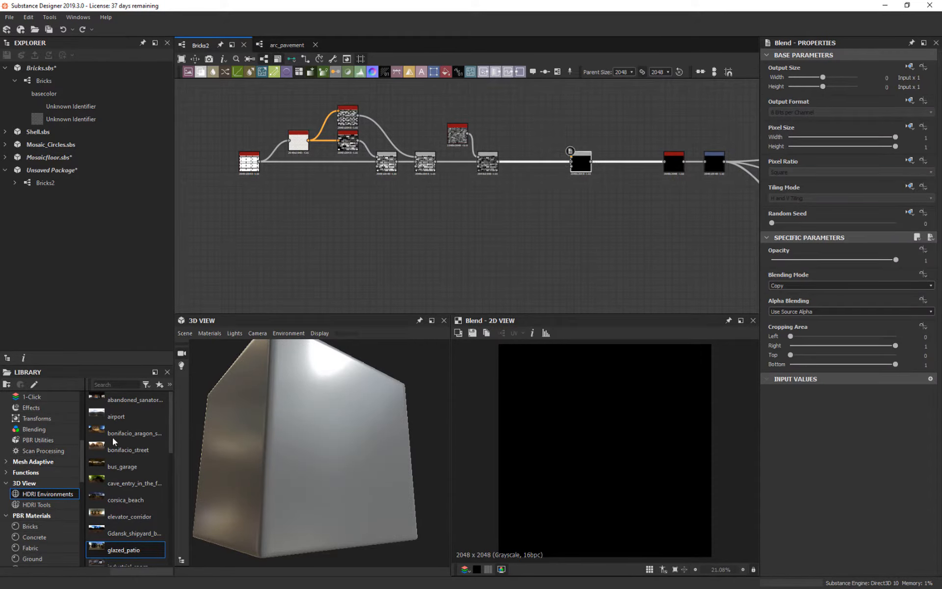
Step: Try a Cells 2 noise as input of the new Blend, check it on the cube and delete it
scroll(131, 473, down, 3)
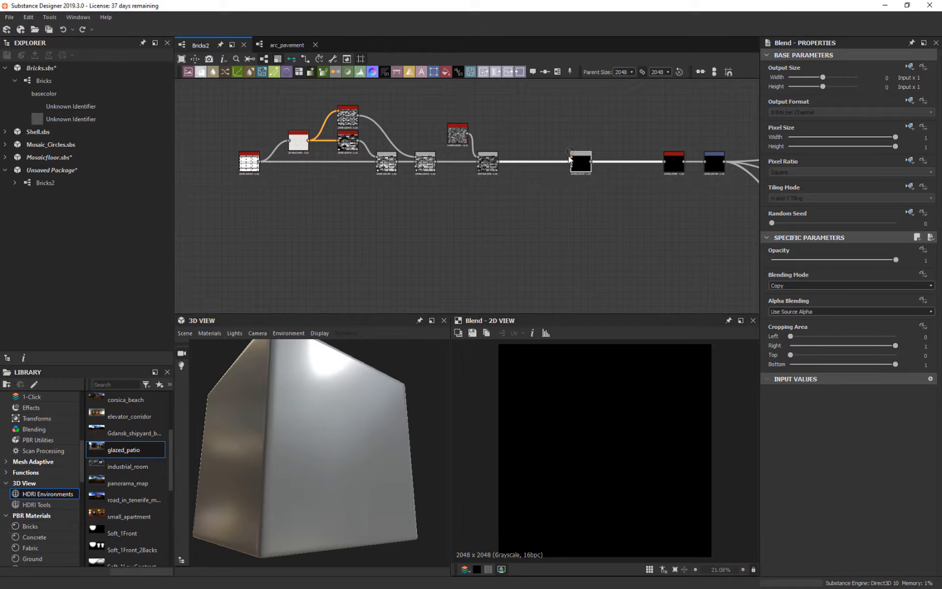
key(space)
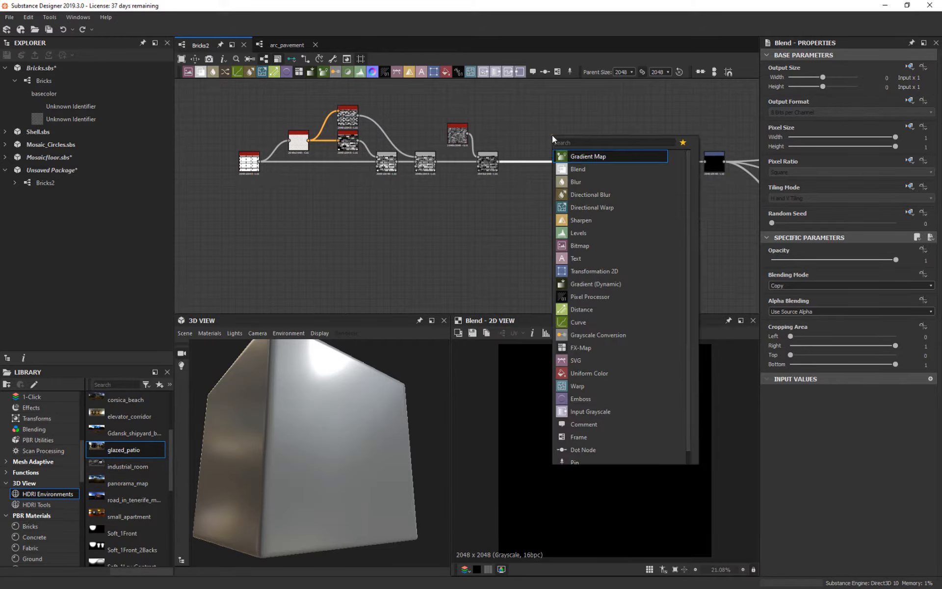
text(noi)
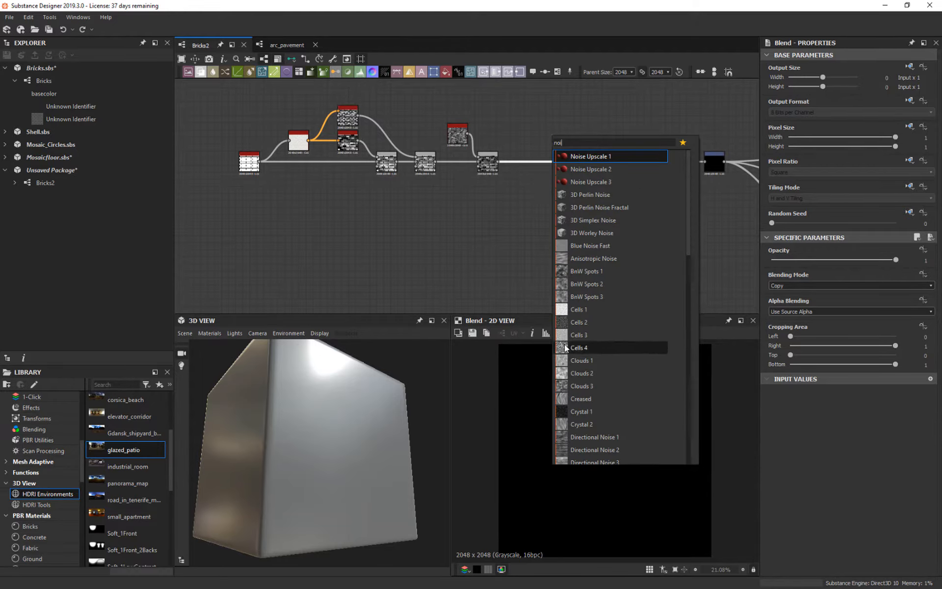
click(561, 322)
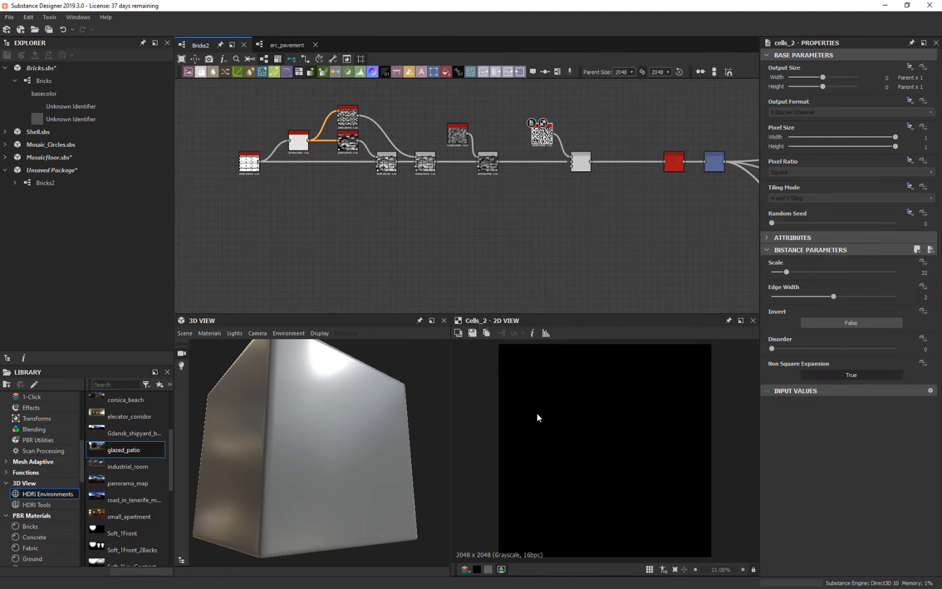
drag(382, 384, 406, 452)
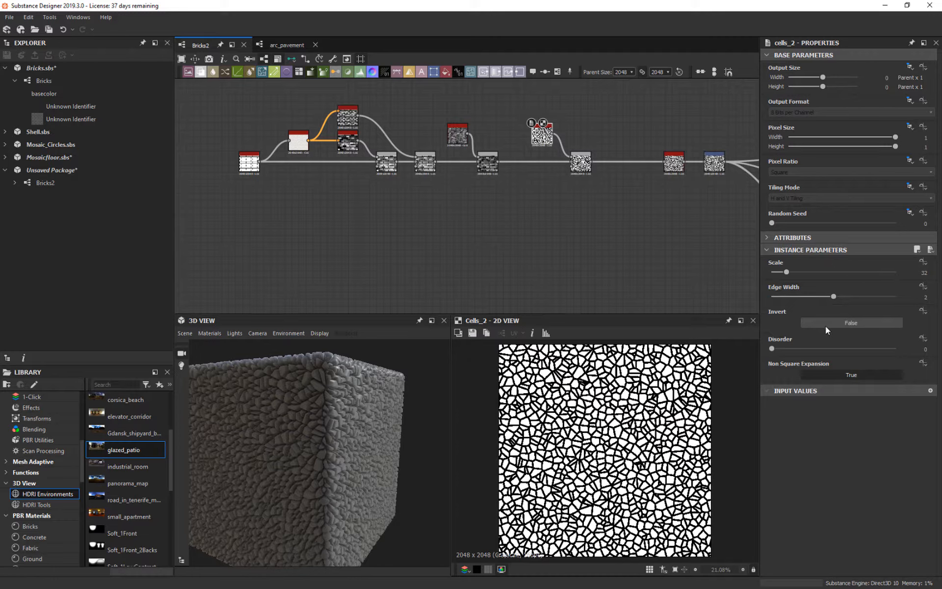
key(Delete)
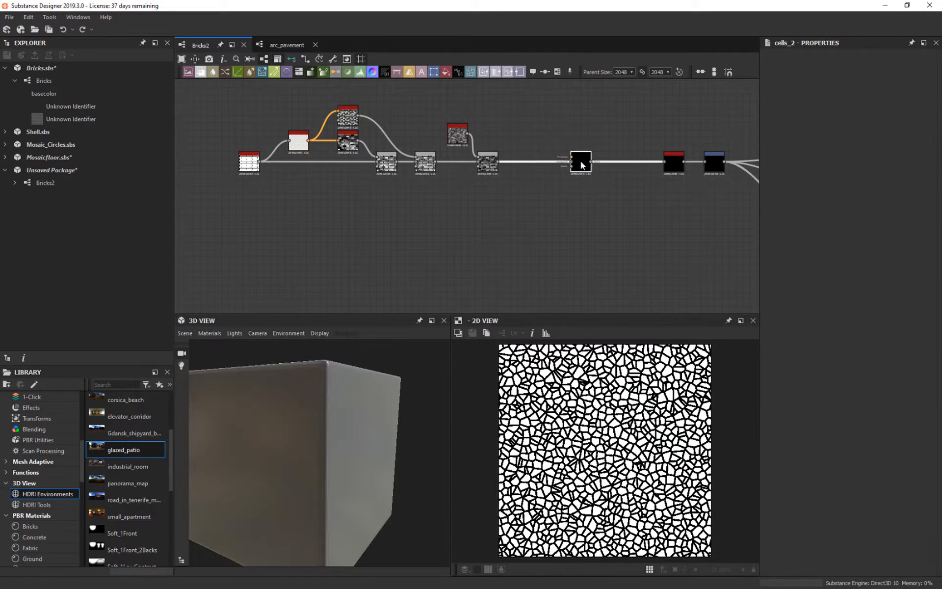
Step: Set the new Blend's Blending Mode to Subtract
click(581, 161)
click(823, 284)
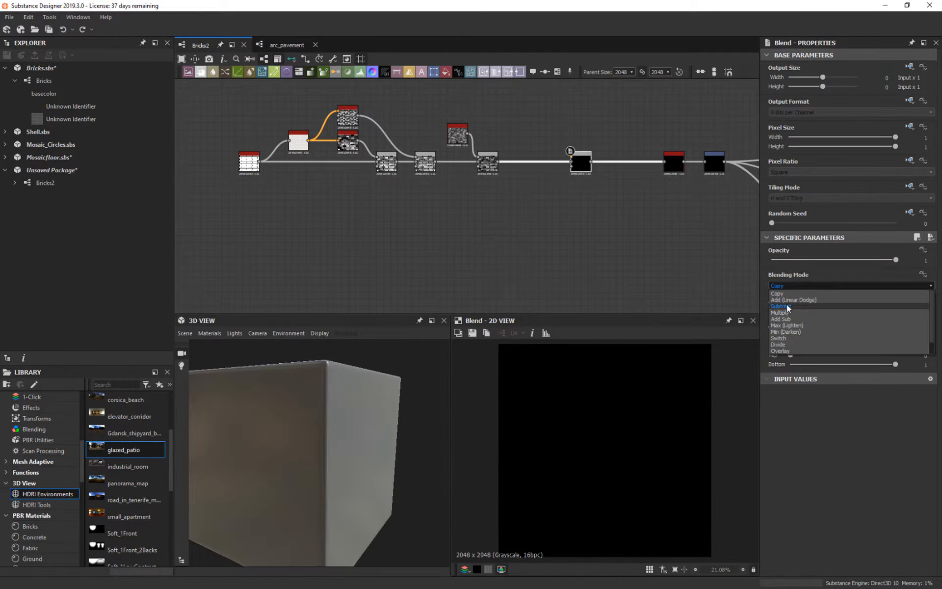
click(788, 307)
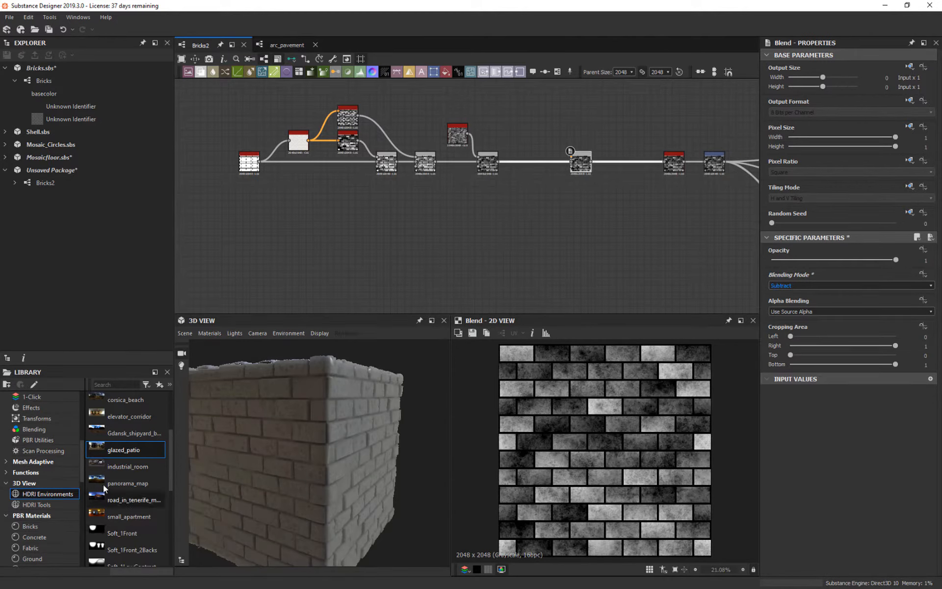
Step: Show the Noises generators in a widened library and display them as thumbnail icons
scroll(41, 448, up, 2)
scroll(41, 447, up, 3)
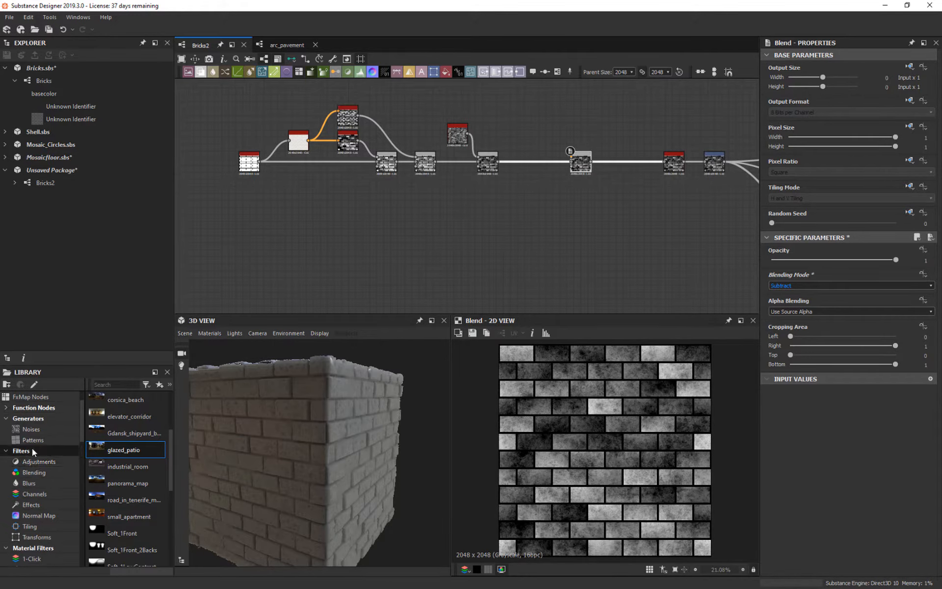
click(31, 430)
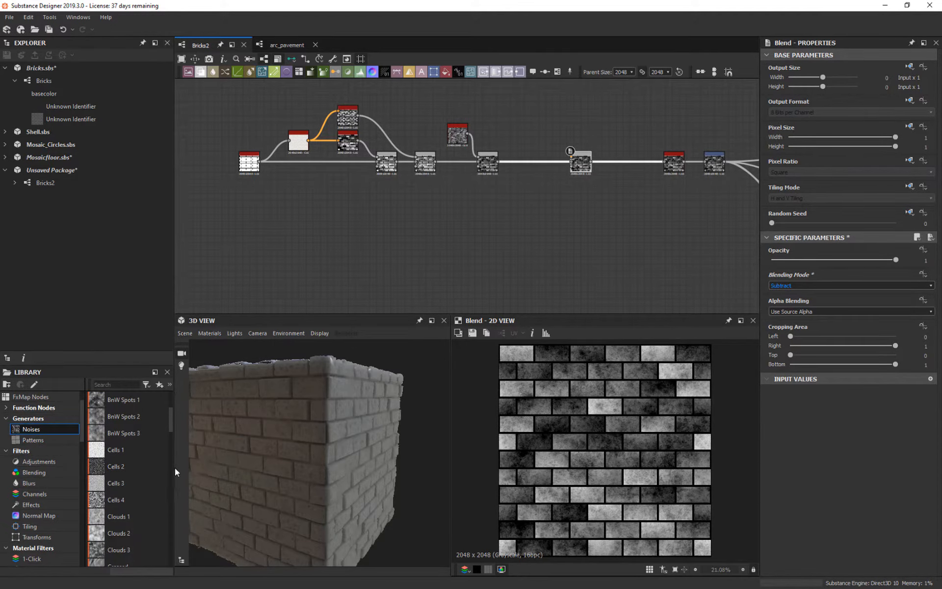
drag(176, 473, 372, 466)
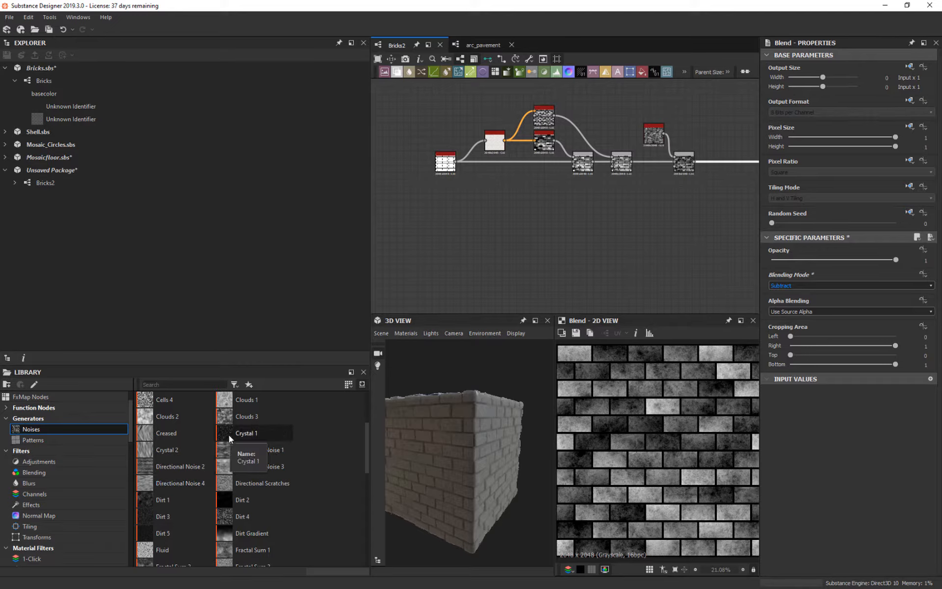
click(349, 384)
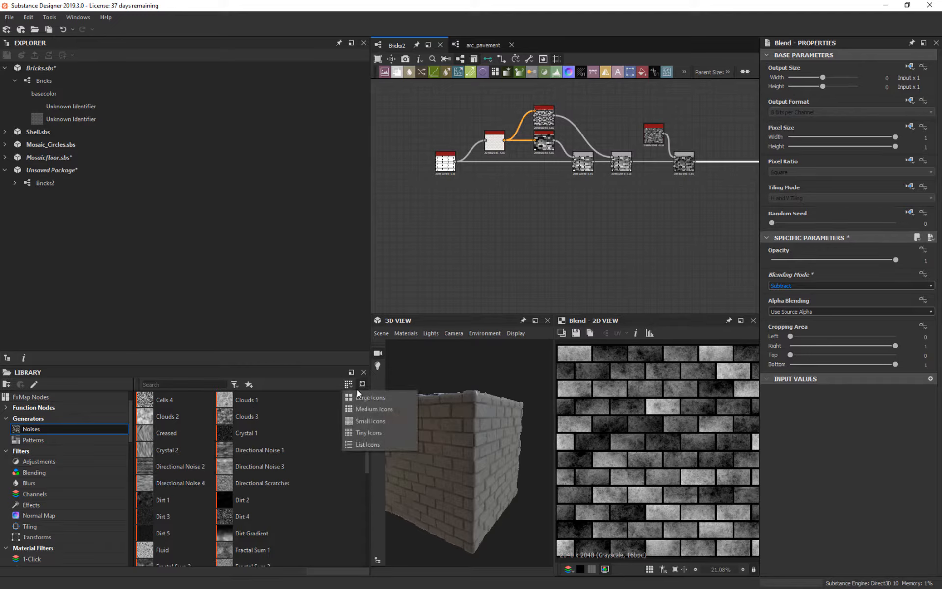
click(362, 416)
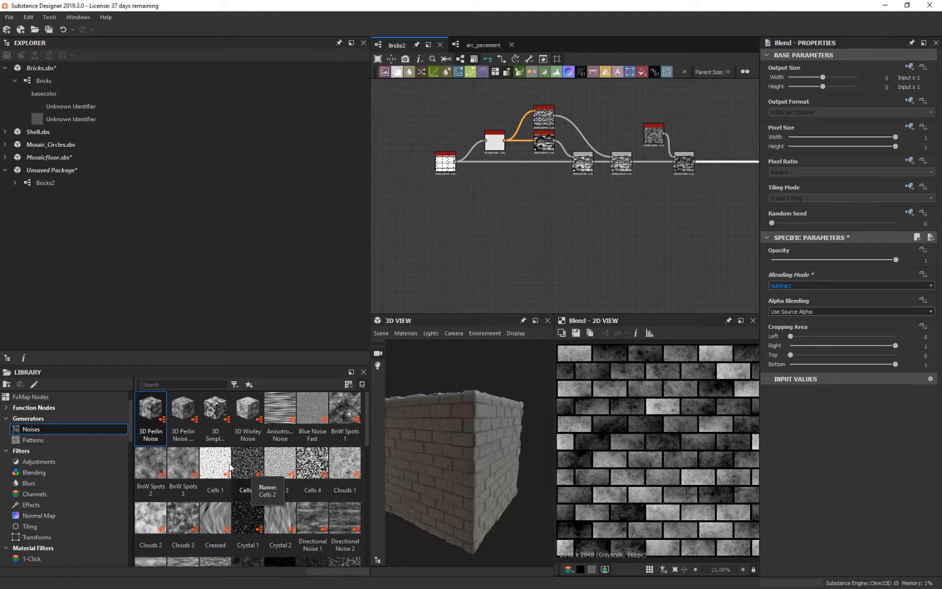
Step: Try a Plasma noise in the graph near the Subtract Blend and undo its placement
scroll(218, 465, down, 5)
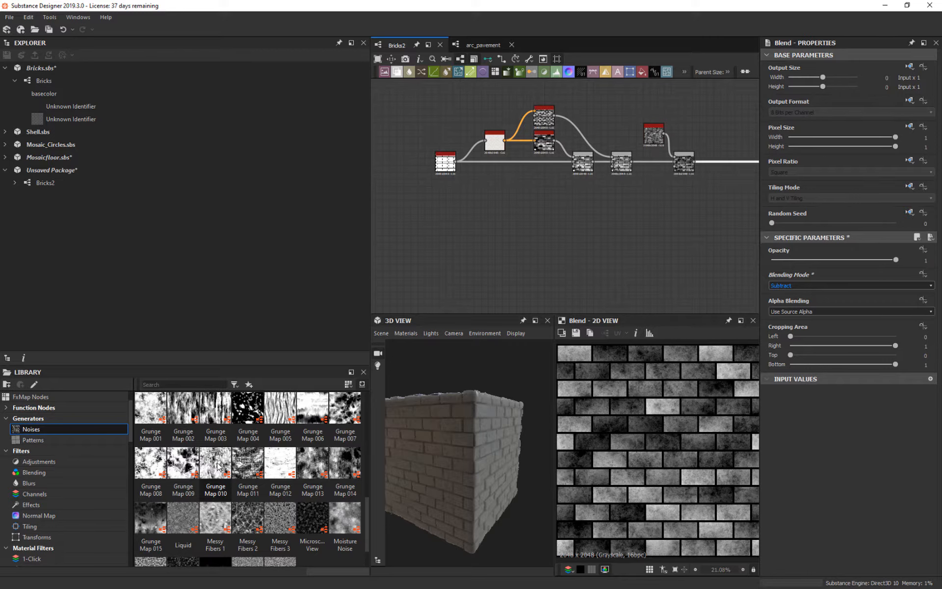
scroll(218, 465, down, 1)
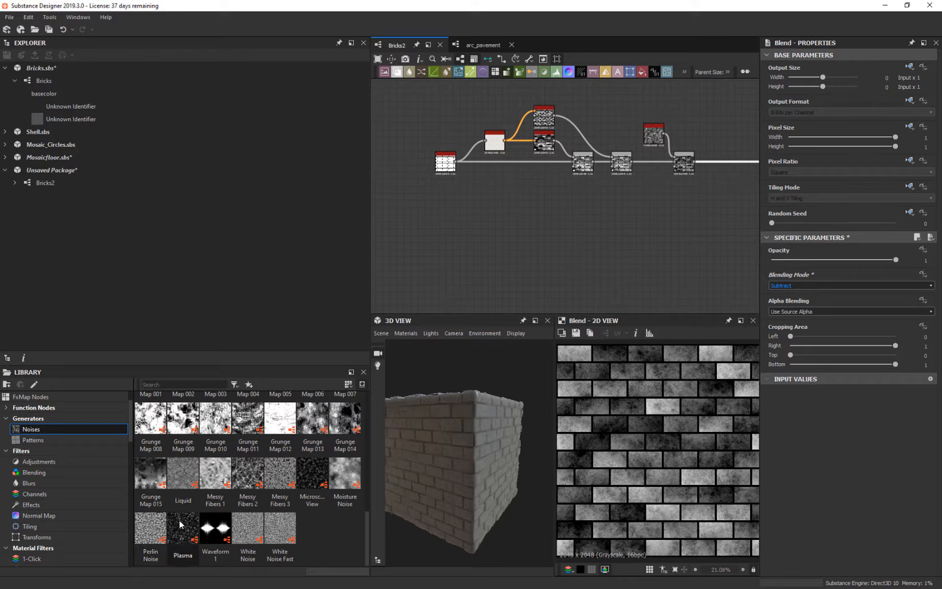
drag(178, 520, 709, 129)
middle_drag(708, 129, 504, 195)
key(ctrl+z)
middle_drag(600, 259, 635, 252)
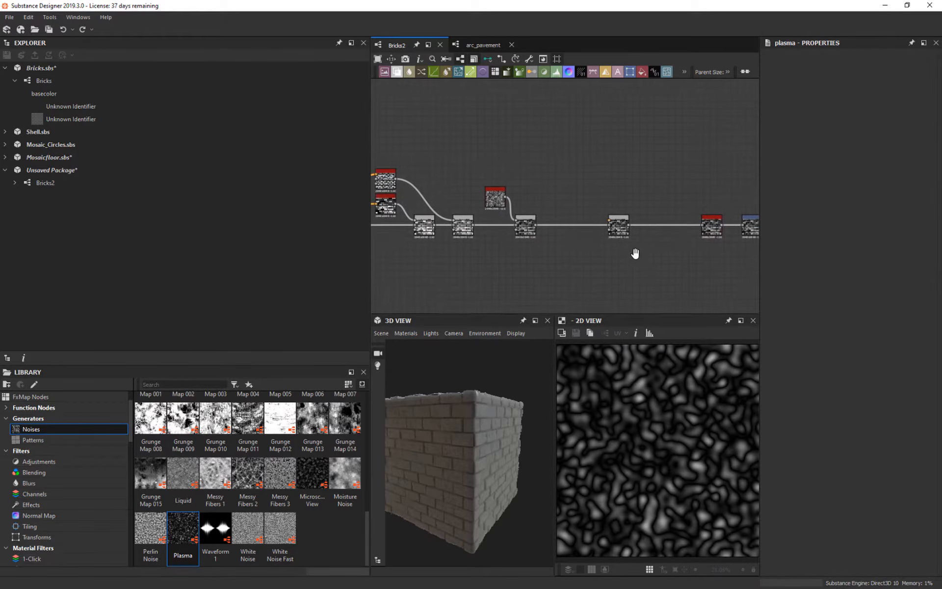
Step: Add a Gaussian Spots 1 noise above the new Subtract Blend and link its output to that Blend
scroll(223, 492, up, 3)
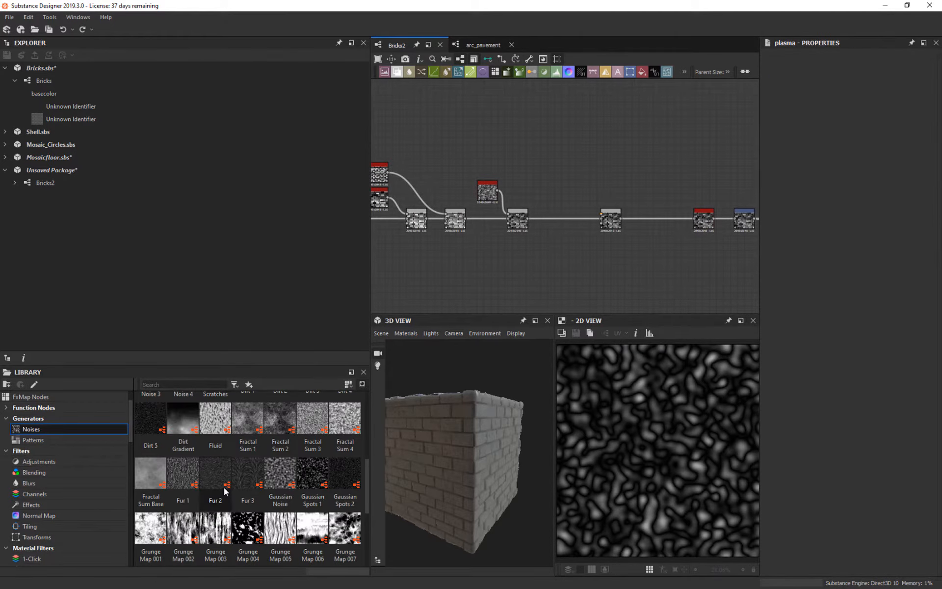
drag(317, 482, 579, 184)
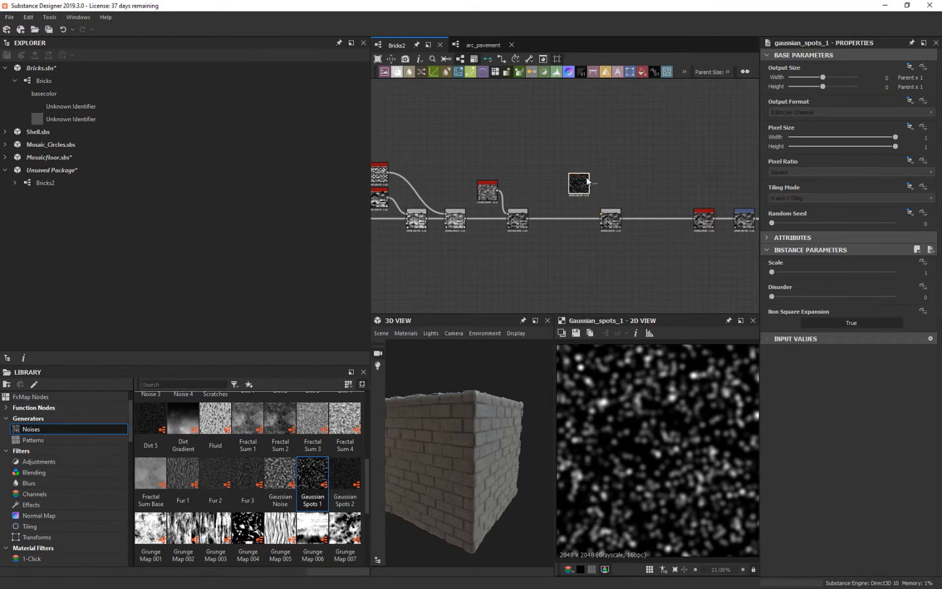
drag(590, 192, 569, 192)
click(593, 226)
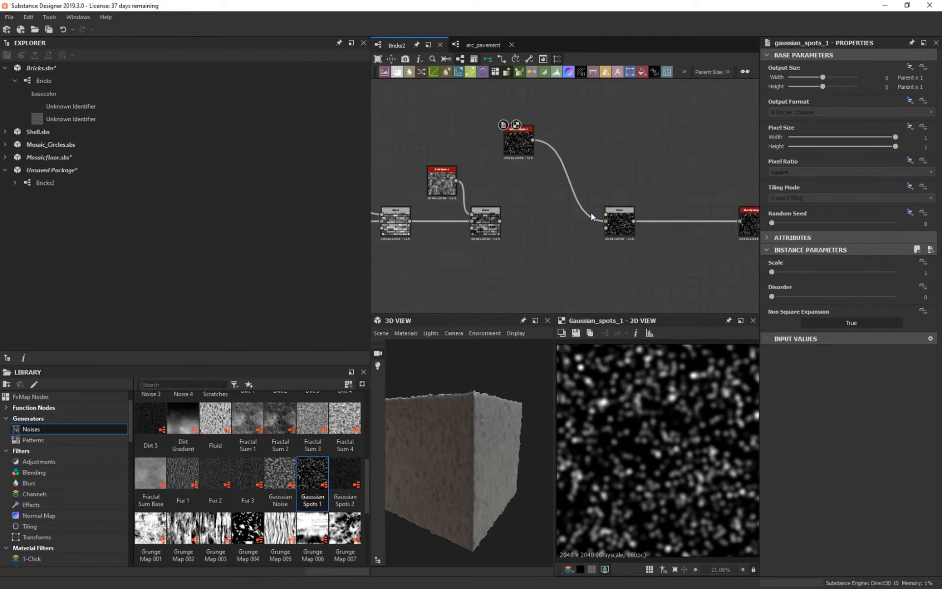
Step: Connect the preceding brick Blend to the Subtract Blend's Background and Gaussian Spots 1 to its Foreground
scroll(494, 243, up, 3)
drag(415, 206, 623, 205)
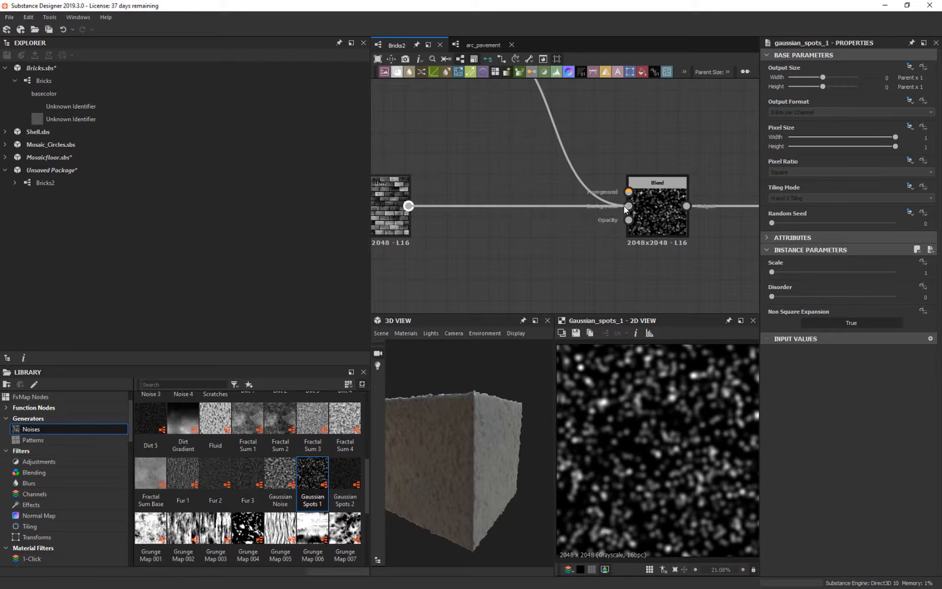
middle_drag(587, 143, 558, 240)
drag(442, 141, 600, 290)
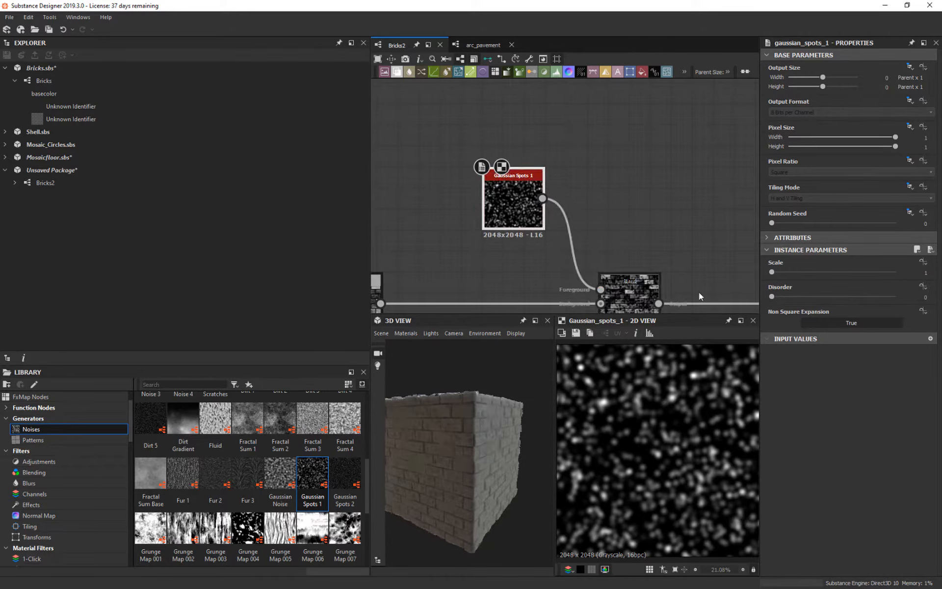
Step: Preview the output of the Gaussian Spots Subtract Blend in the 2D view
click(630, 282)
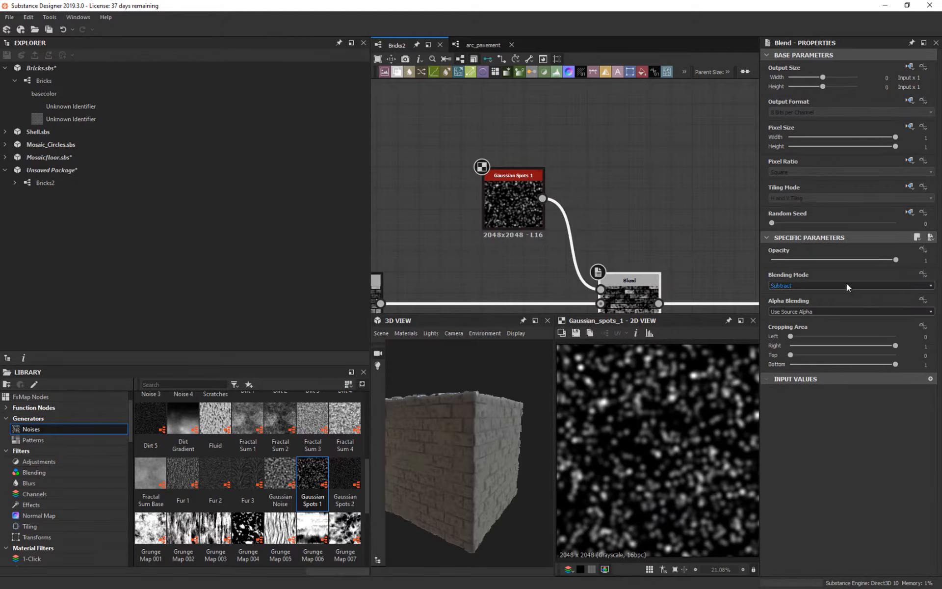
scroll(622, 232, down, 1)
middle_drag(622, 231, 622, 171)
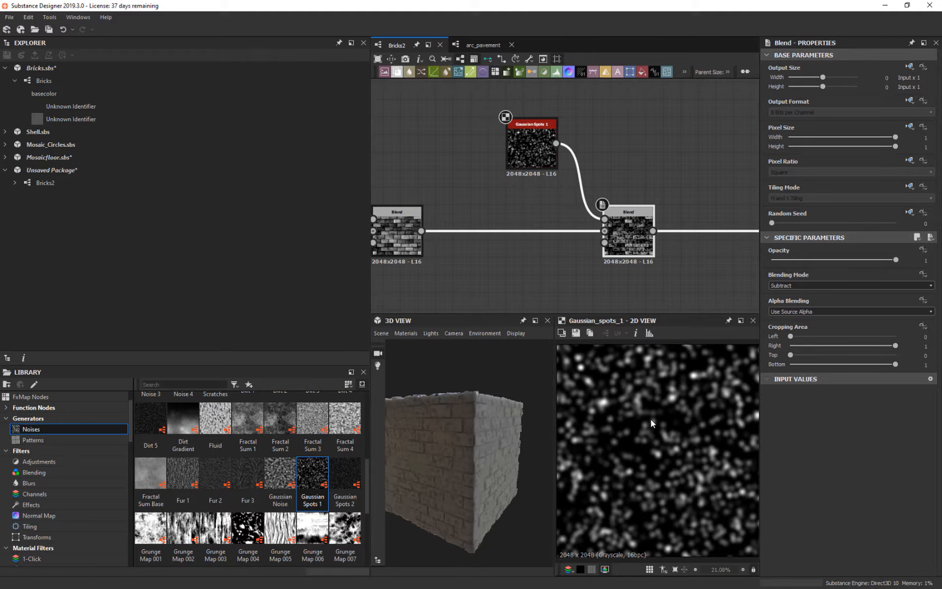
double_click(629, 236)
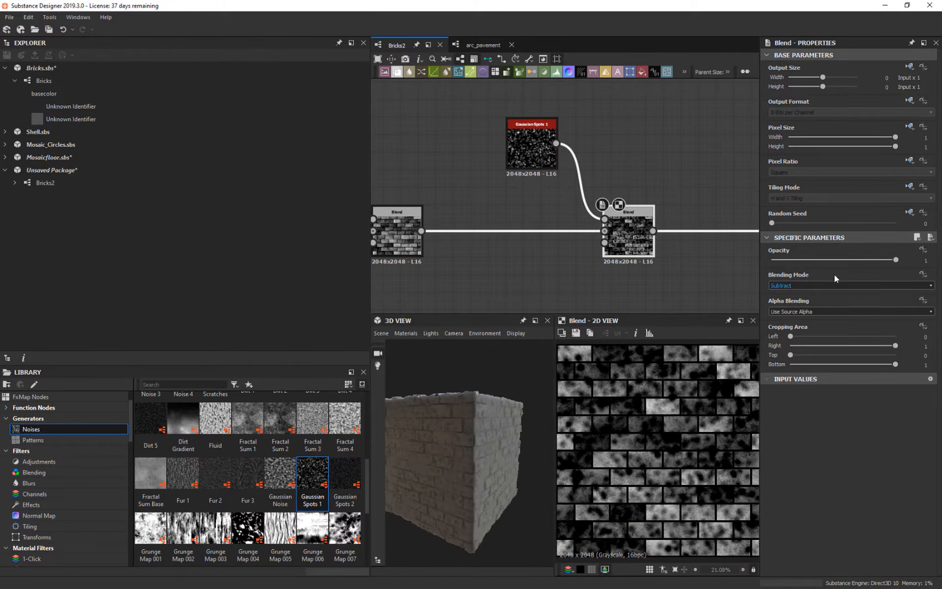
Step: Set Gaussian Spots 1 to Scale 5 and Disorder 0.07 and inspect the brick surface up close
click(538, 154)
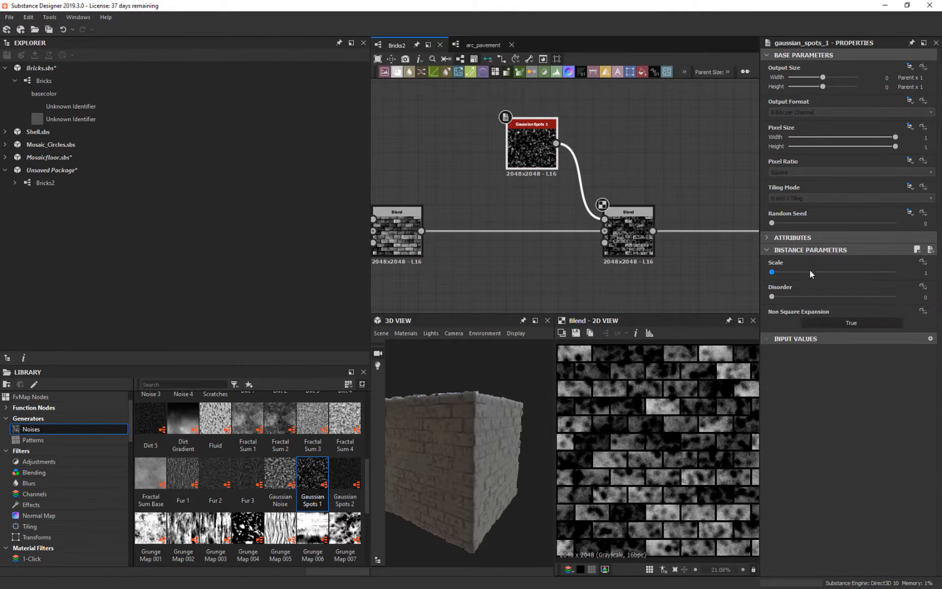
drag(773, 273, 780, 298)
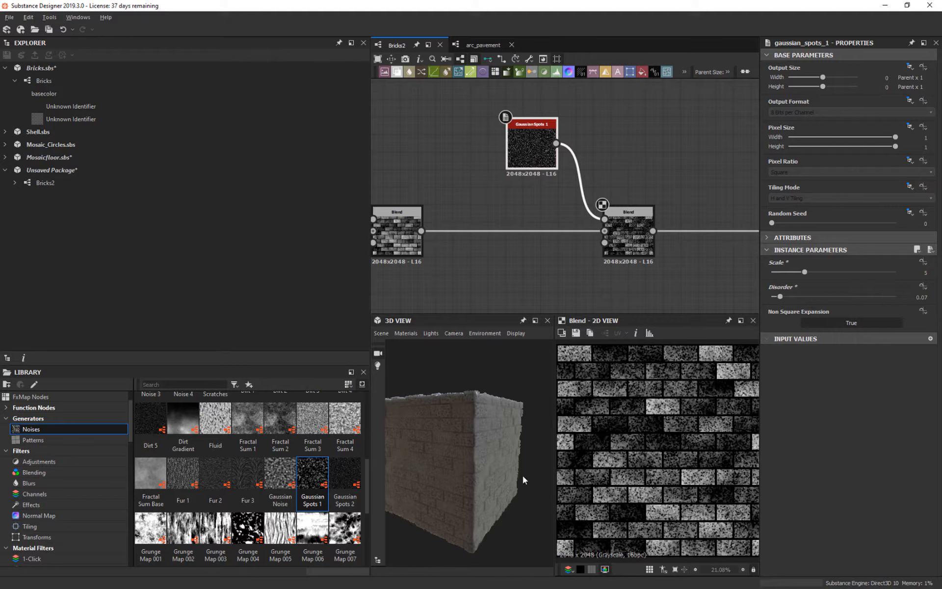
drag(522, 476, 499, 519)
right_drag(500, 518, 522, 195)
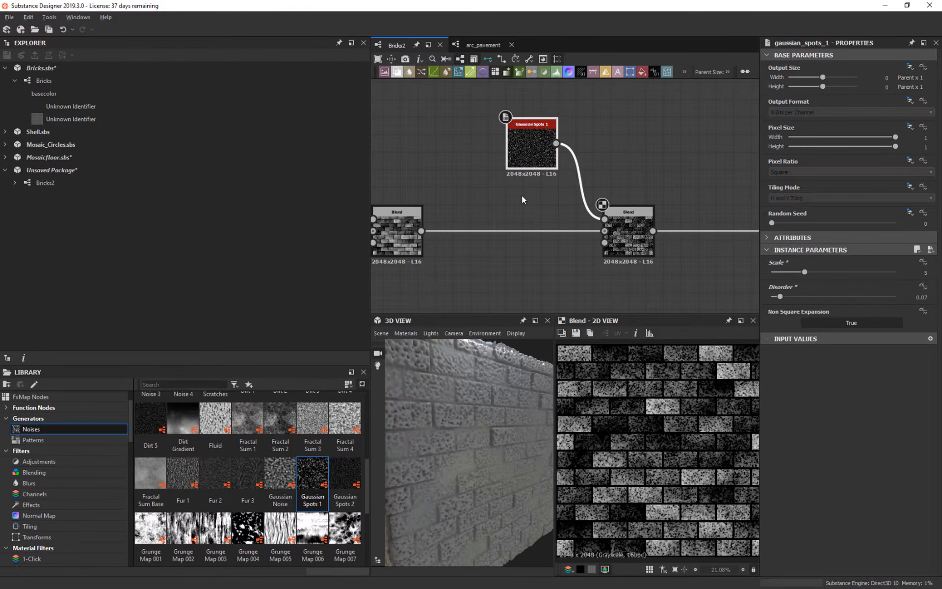
Step: Set the opacity of the Subtract Blend preceding the Gaussian Spots Blend to 0.21 and preview Gaussian Spots 1 in the 2D view
double_click(398, 237)
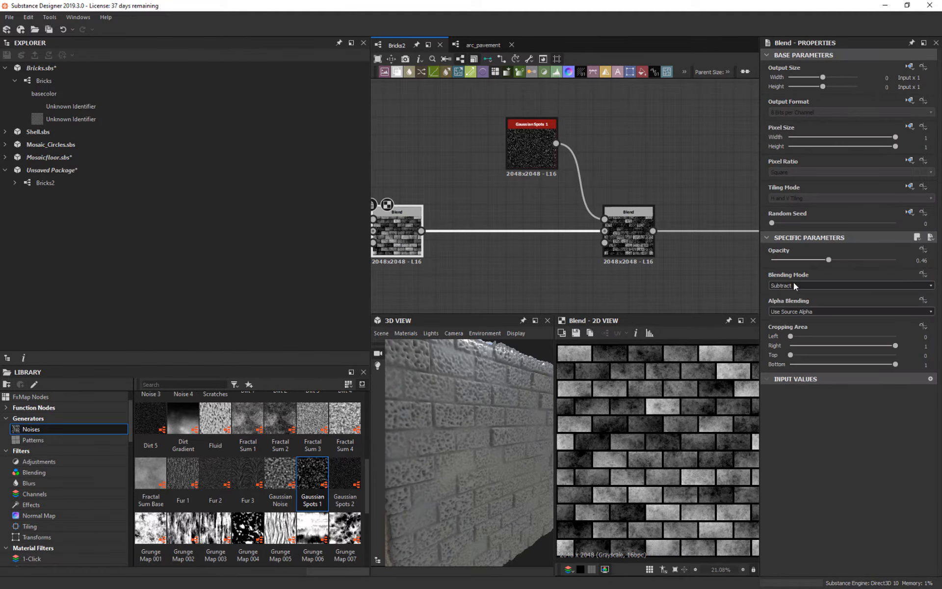
drag(829, 260, 799, 273)
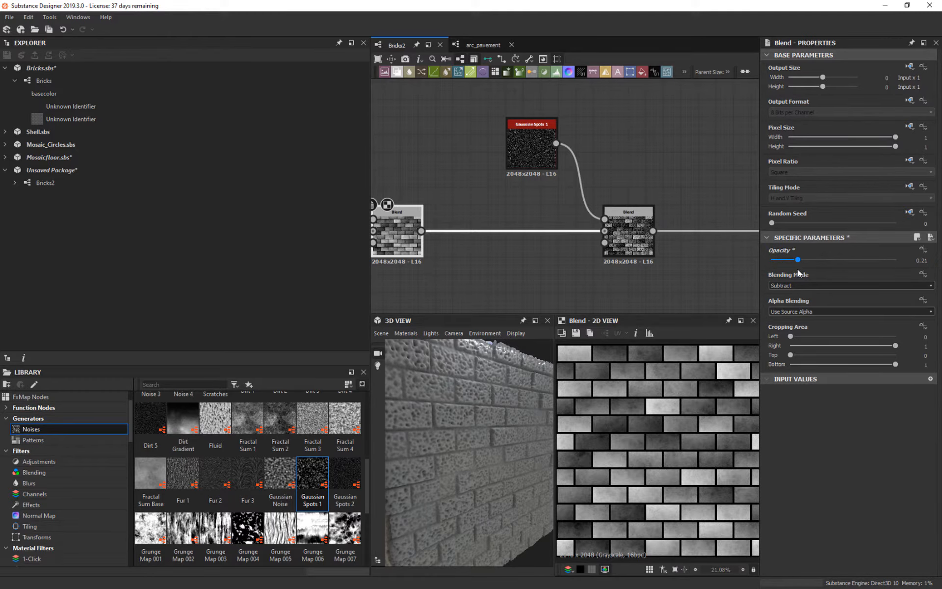
double_click(530, 160)
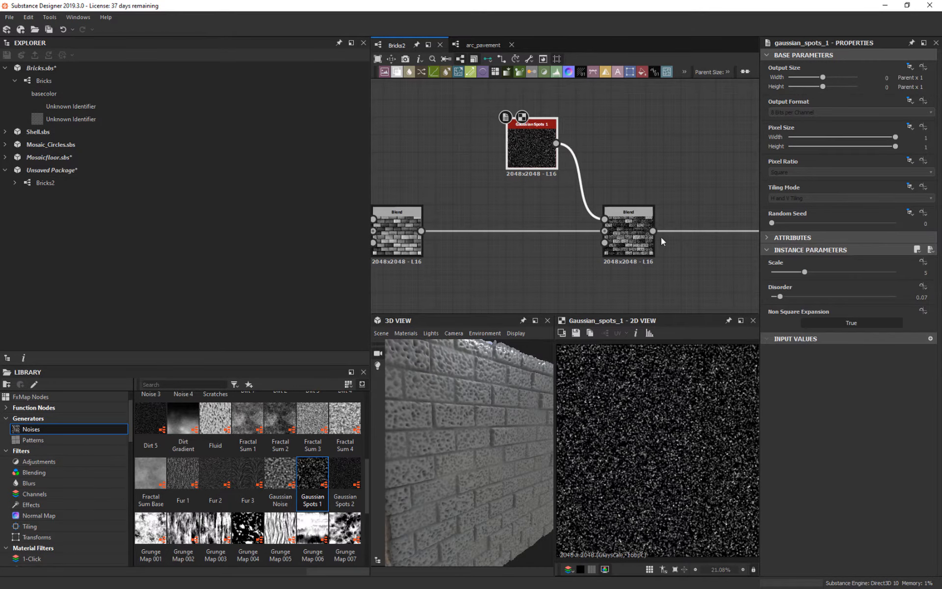
Step: Set the Gaussian Spots Subtract Blend's opacity to 0.3 and inspect the bricks on the 3D cube
double_click(620, 243)
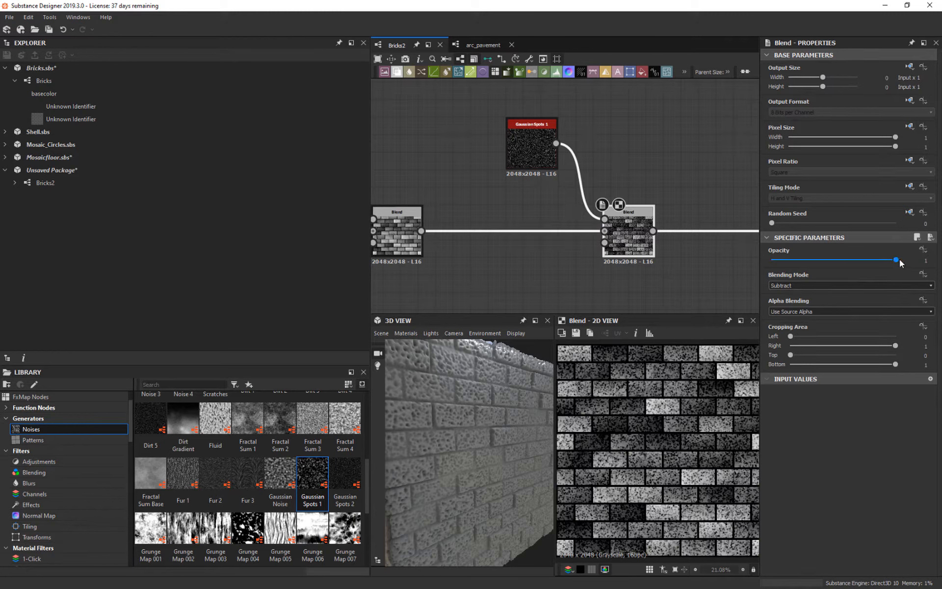
drag(899, 259, 809, 270)
drag(471, 472, 503, 508)
right_drag(503, 507, 594, 546)
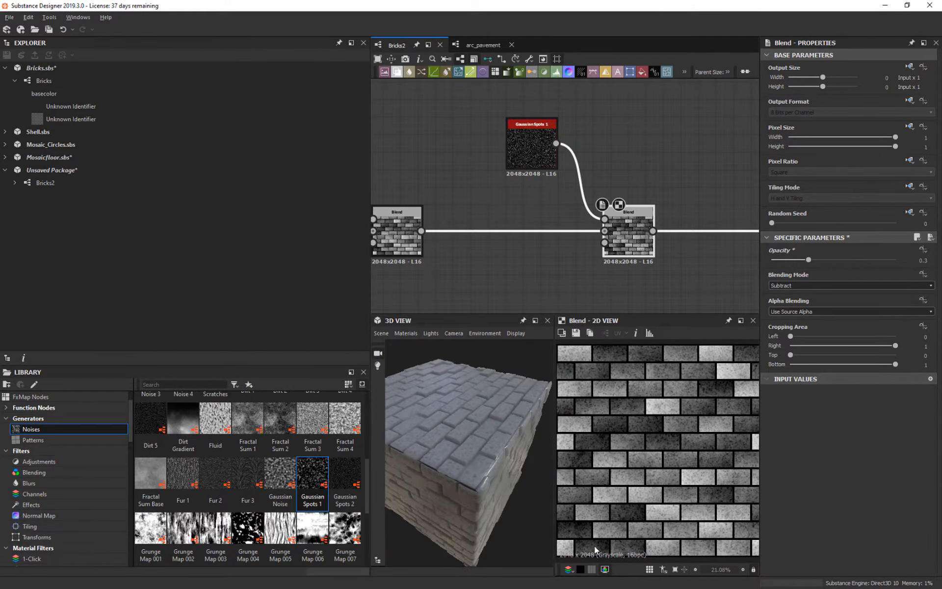
right_drag(523, 441, 556, 509)
drag(539, 496, 485, 438)
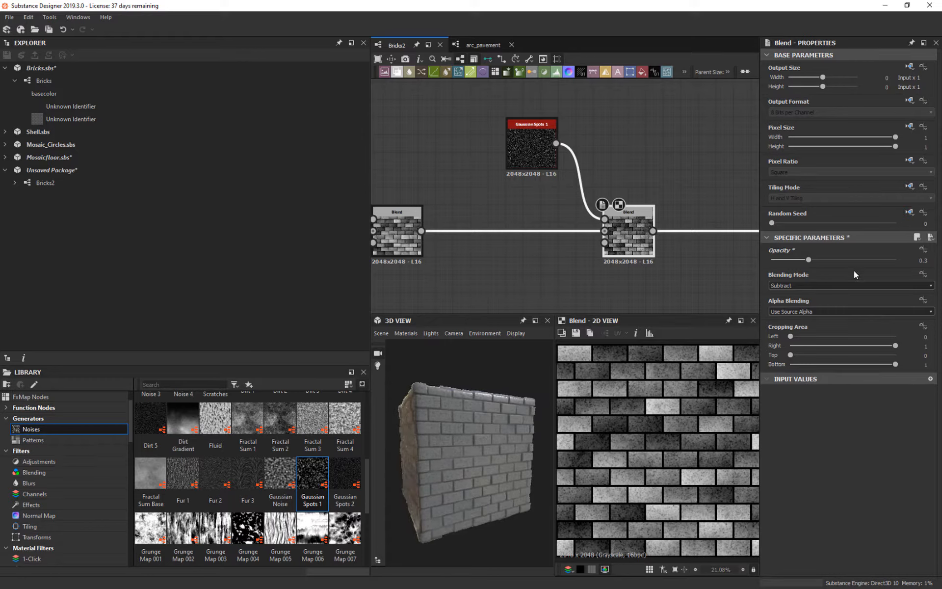
Step: Set the Scale of Gaussian Spots 1 to 7 and check the cube from a corner angle
click(533, 147)
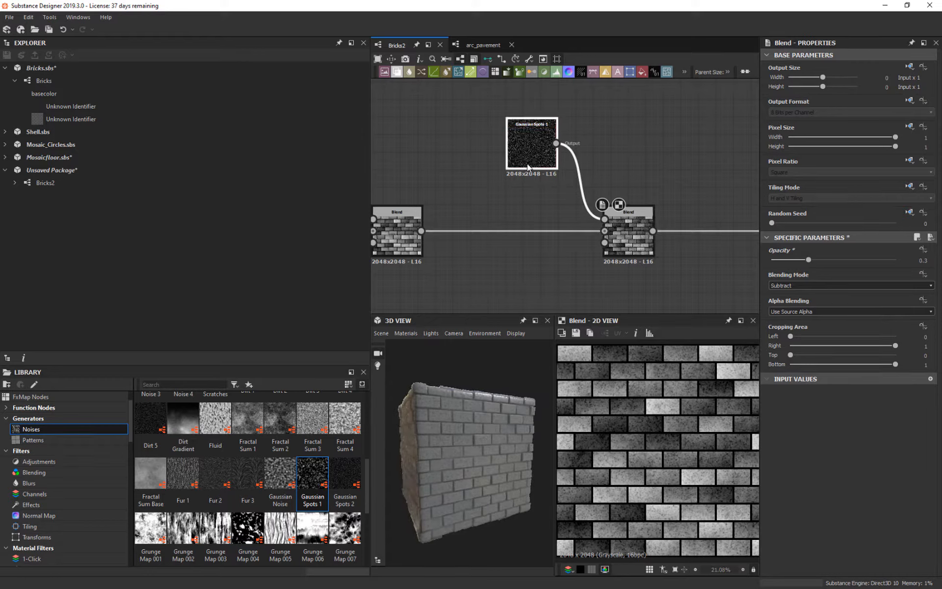
drag(804, 272, 821, 272)
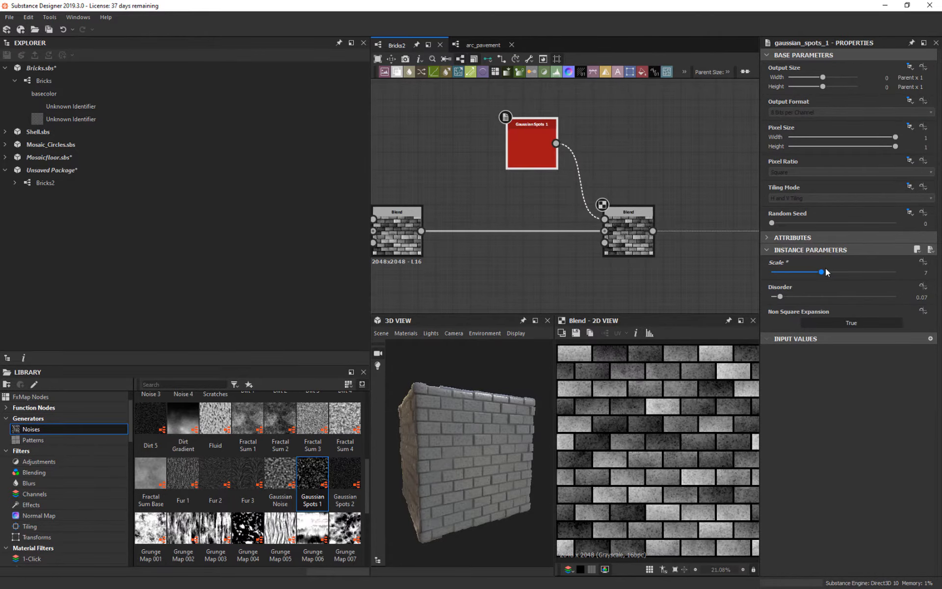
drag(472, 417, 499, 411)
right_drag(498, 410, 528, 550)
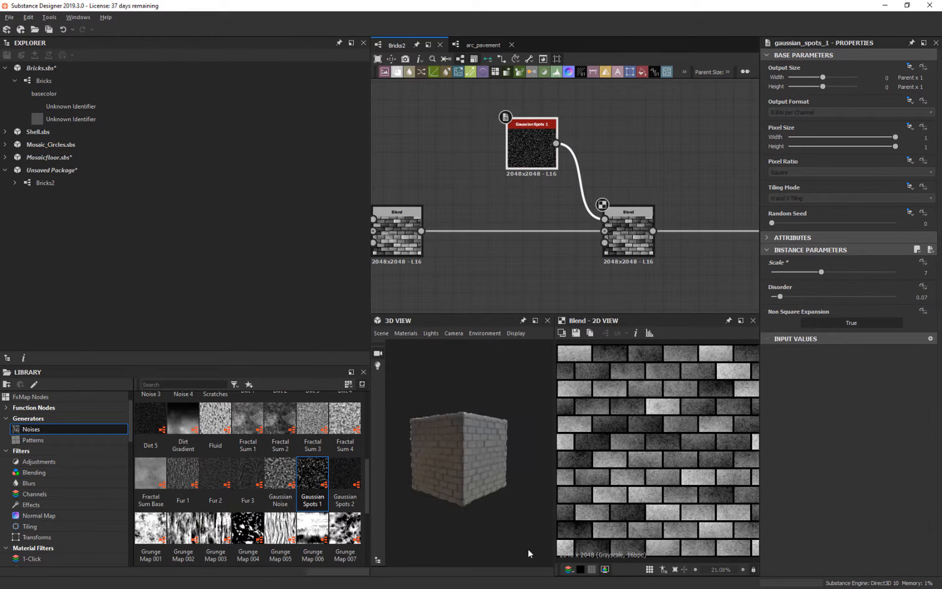
Step: Narrow the explorer and library area to enlarge the graph and 3D view, and view the brick cube up close
click(368, 417)
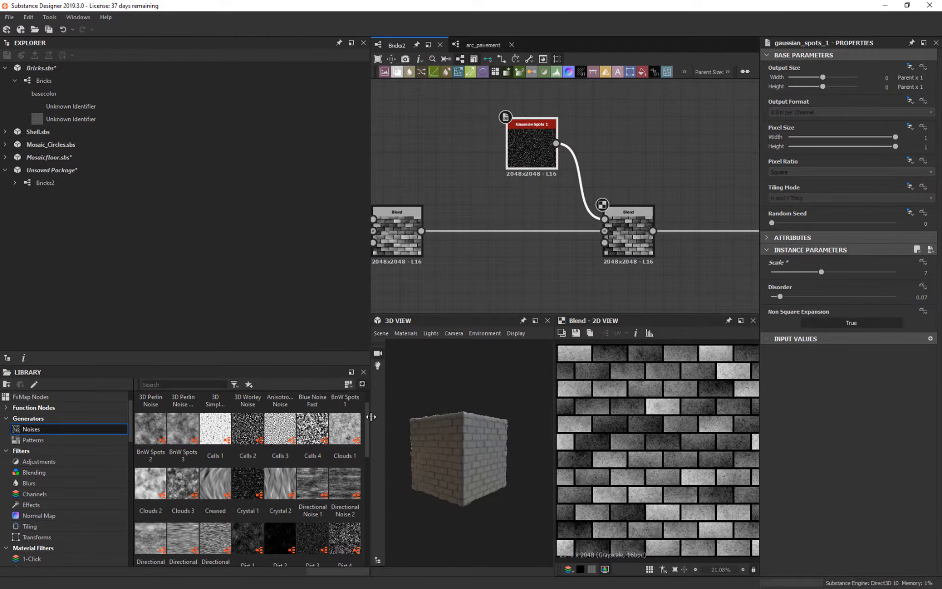
drag(369, 412, 100, 385)
right_drag(368, 444, 362, 109)
scroll(360, 434, up, 3)
drag(360, 429, 445, 504)
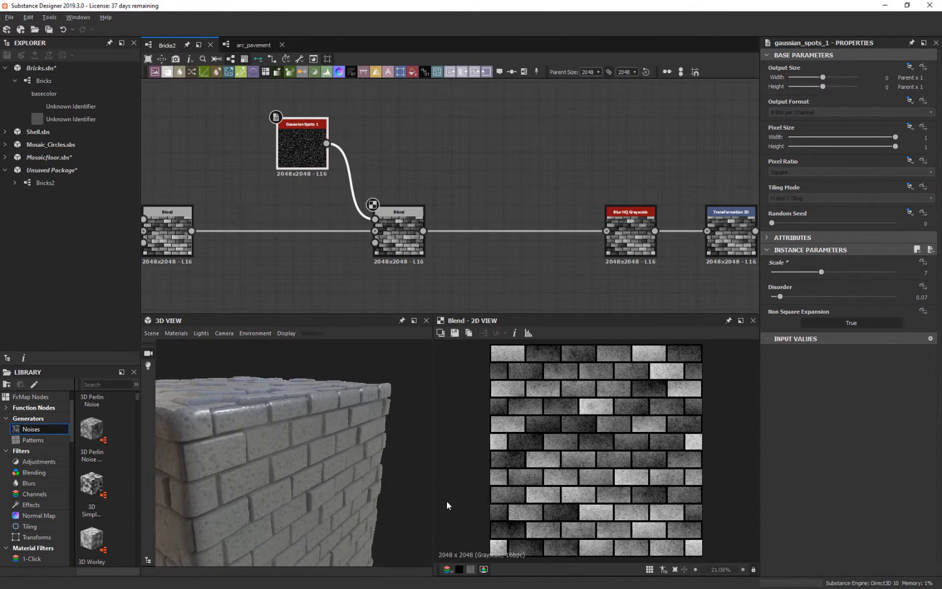
Step: Set the Blur HQ Grayscale node's Intensity to 0.4
middle_drag(344, 238, 320, 255)
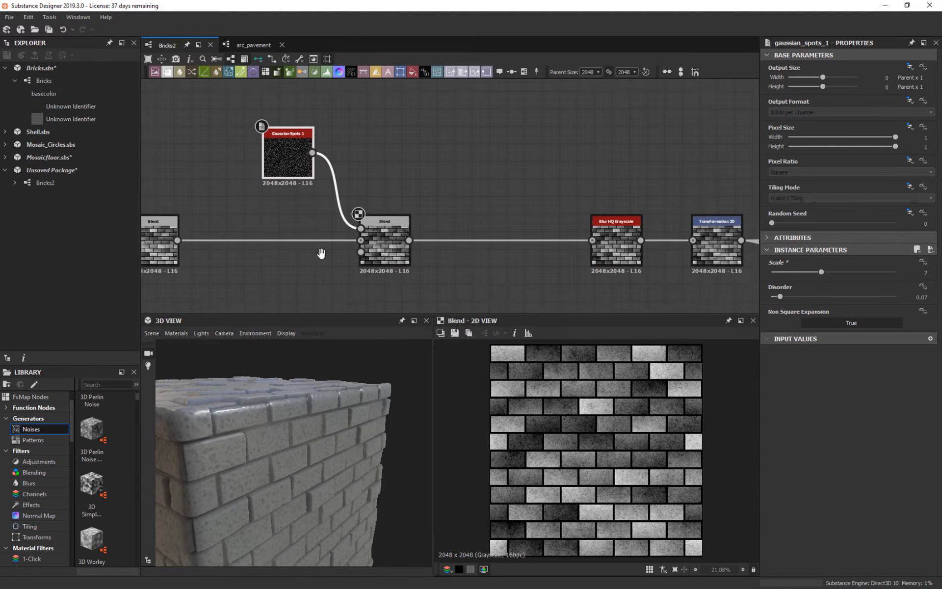
middle_drag(586, 244, 313, 188)
click(334, 190)
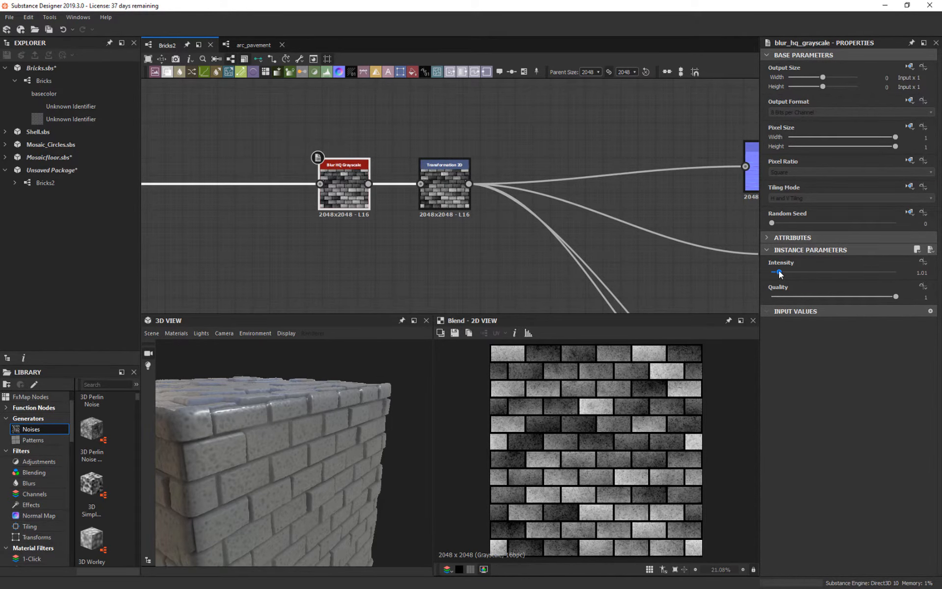
drag(780, 274, 780, 274)
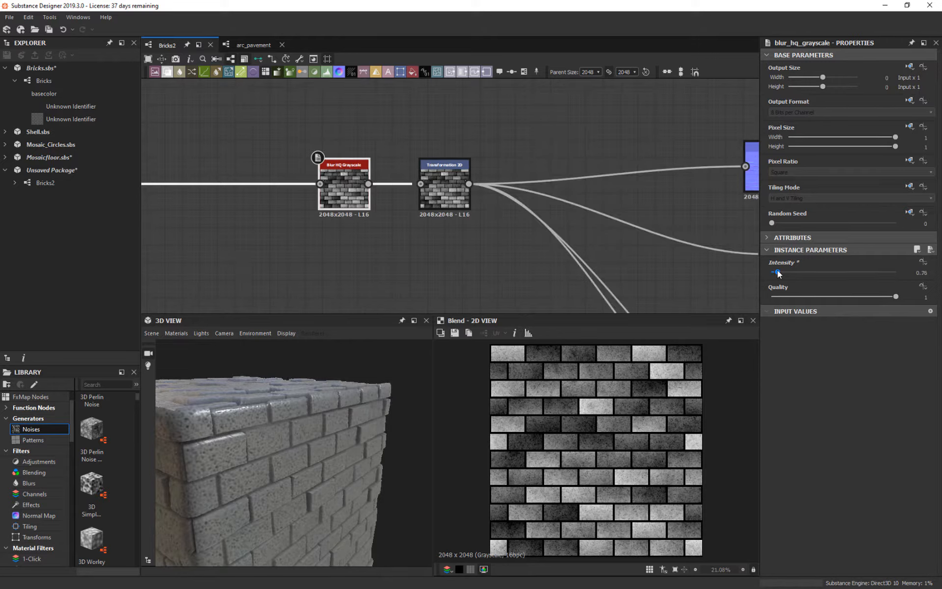
double_click(924, 273)
key(Return)
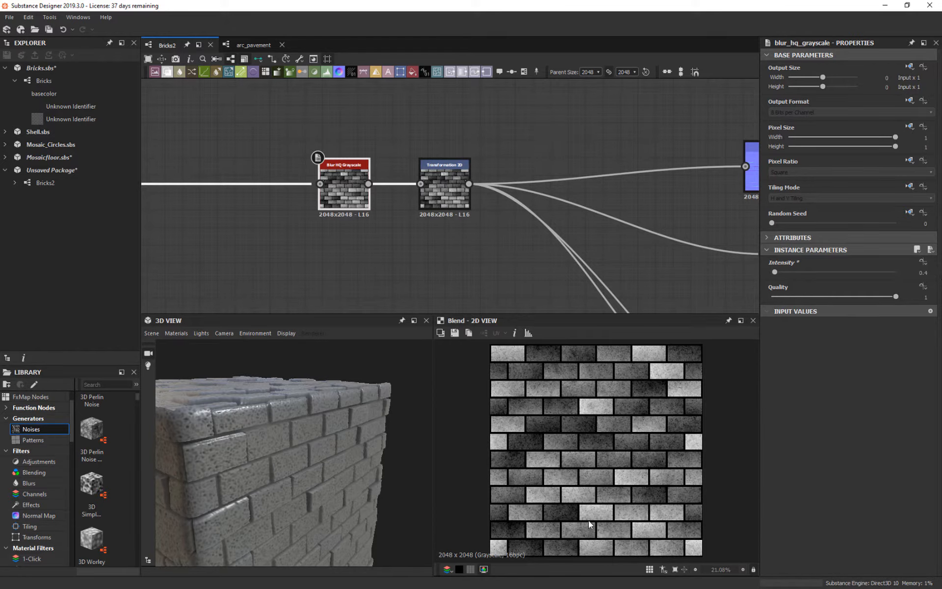
Step: Inspect the brick surface from the side and set the Gaussian Spots Subtract Blend's opacity to 0.15
drag(216, 435, 328, 428)
middle_drag(292, 227, 575, 224)
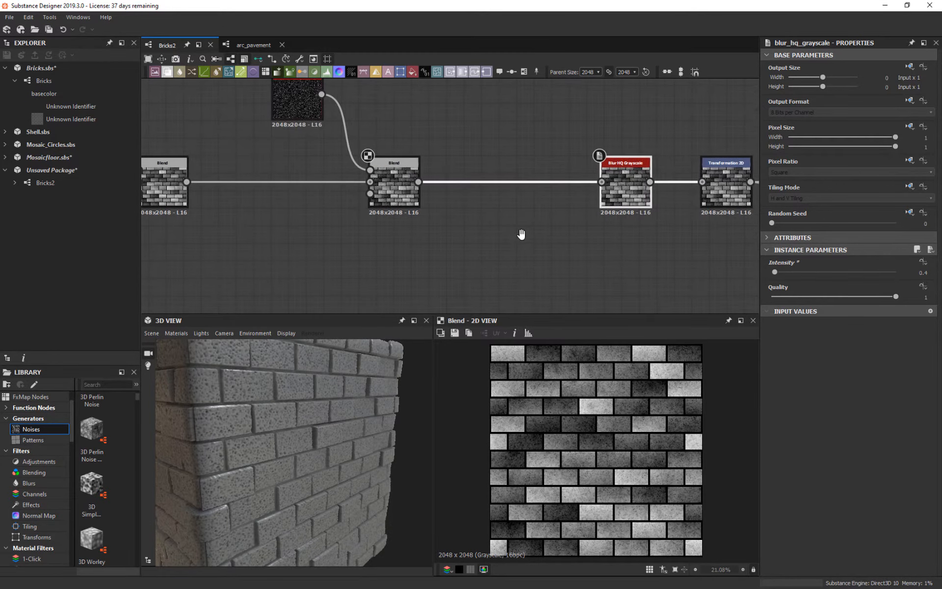
click(405, 185)
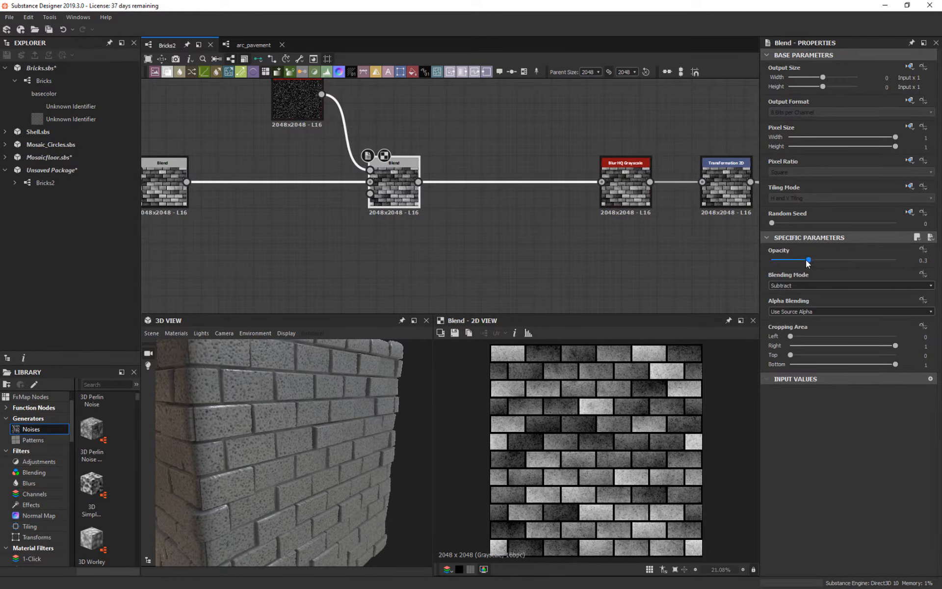
mouse_move(808, 263)
mouse_down()
mouse_move(777, 263)
mouse_move(790, 263)
mouse_up()
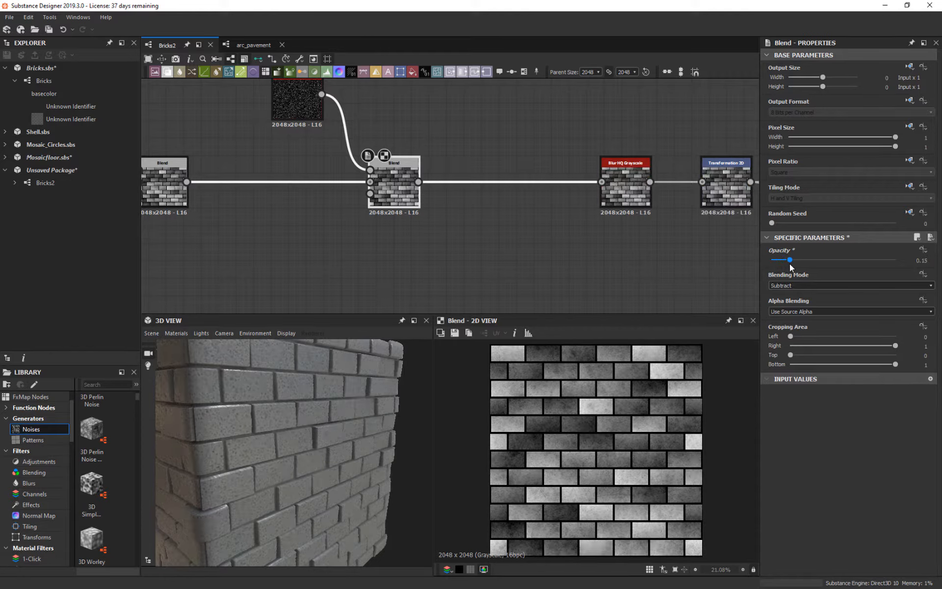
Step: Add a Gradient Map fed by the Blend before the BnW Spots detail and open its gradient for editing
drag(235, 247, 282, 278)
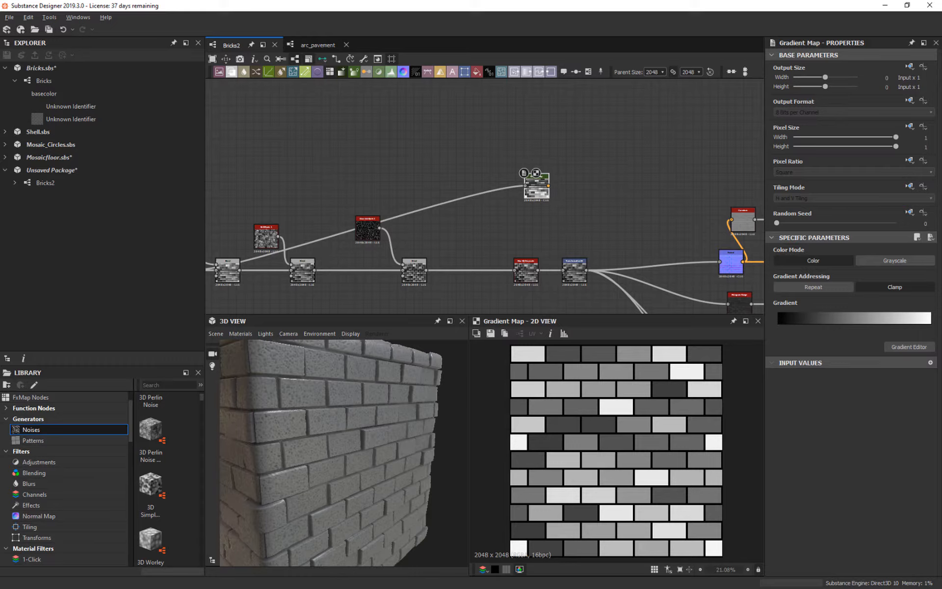
click(906, 346)
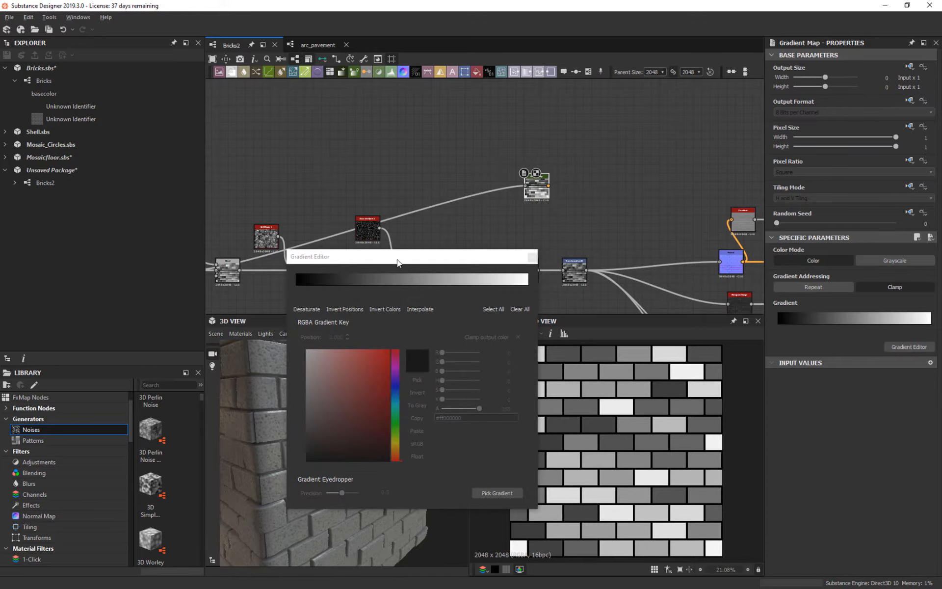
drag(397, 259, 375, 213)
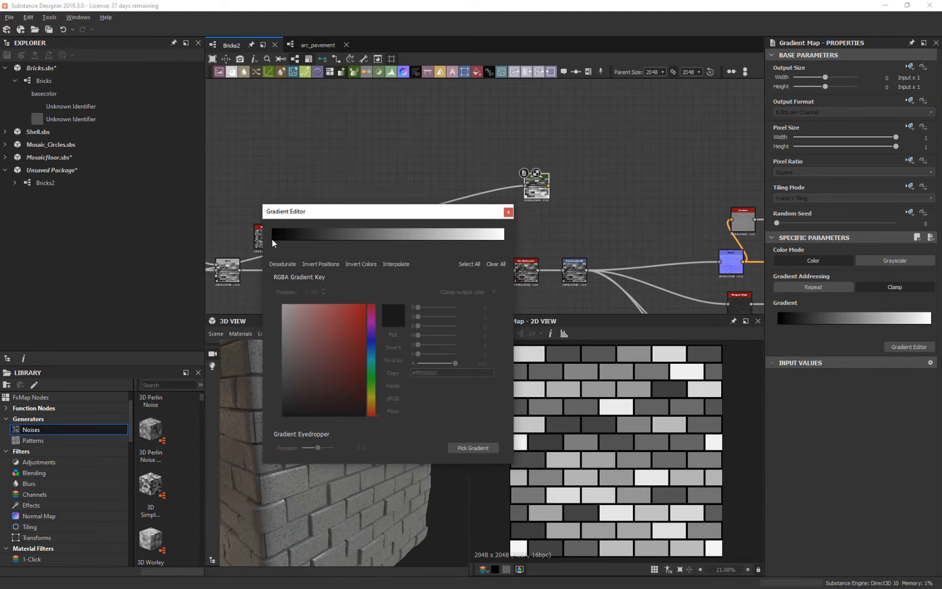
Step: Make the gradient's start key white and add a red key (#ffdb1e1e) at position 0.030
click(273, 241)
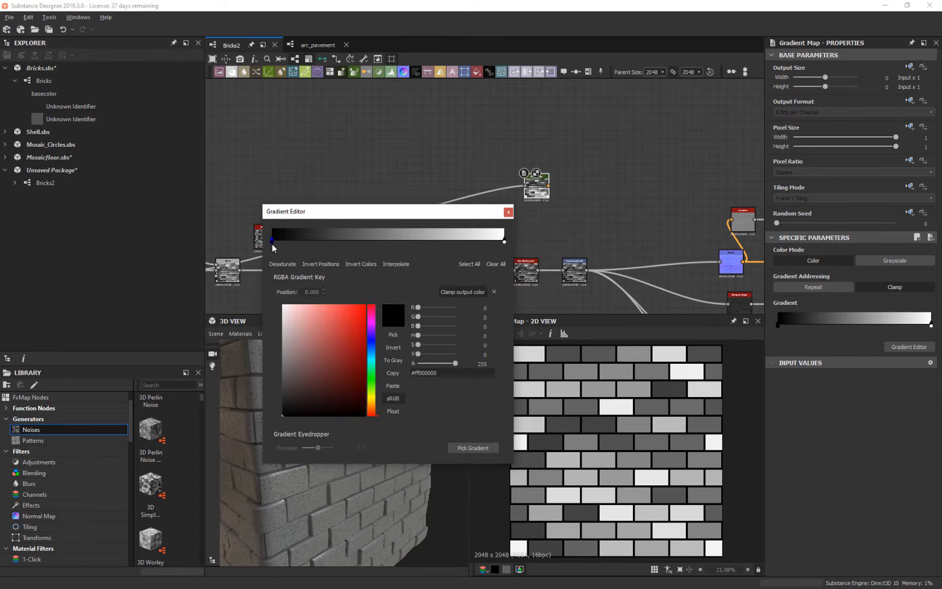
drag(300, 320, 279, 297)
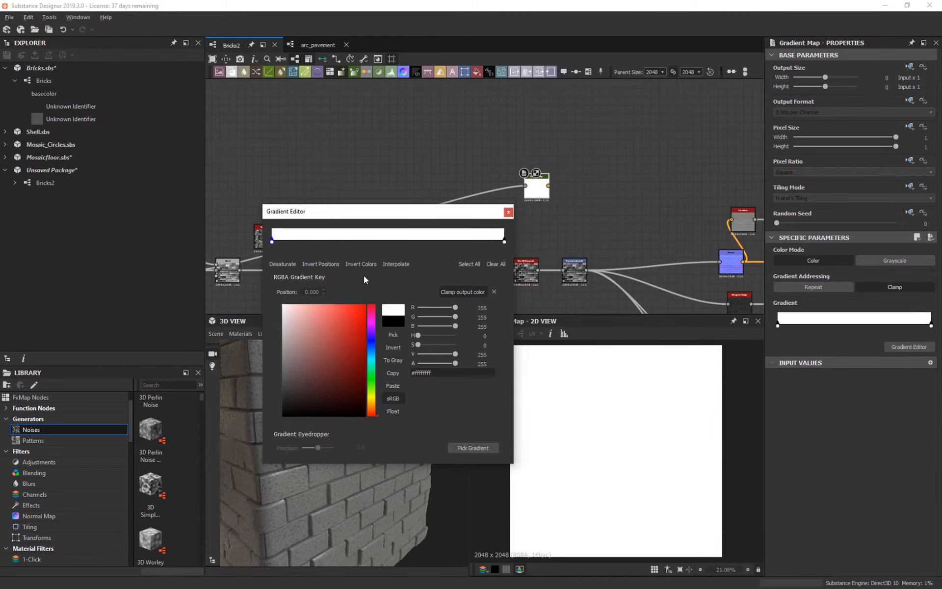
click(279, 242)
drag(319, 351, 374, 431)
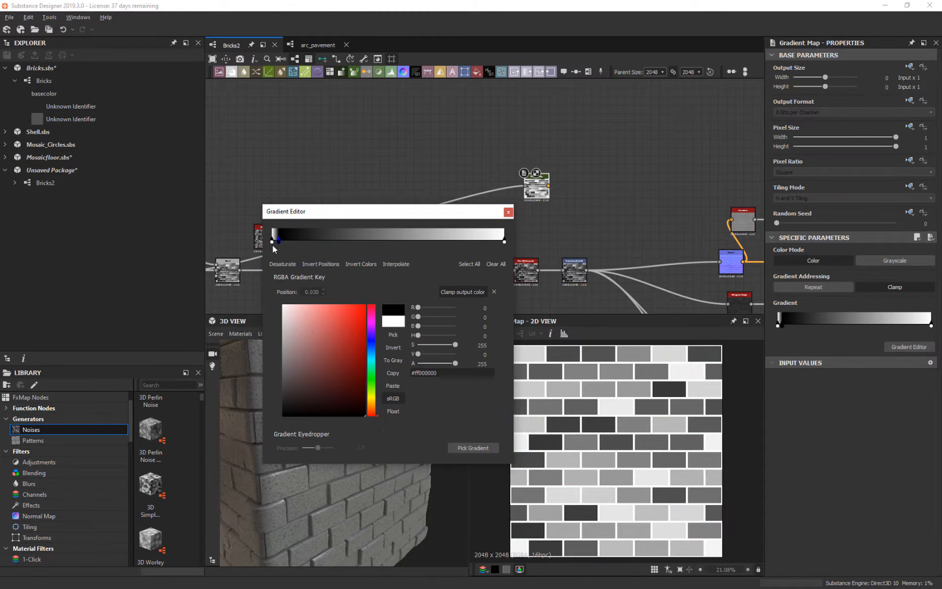
click(355, 322)
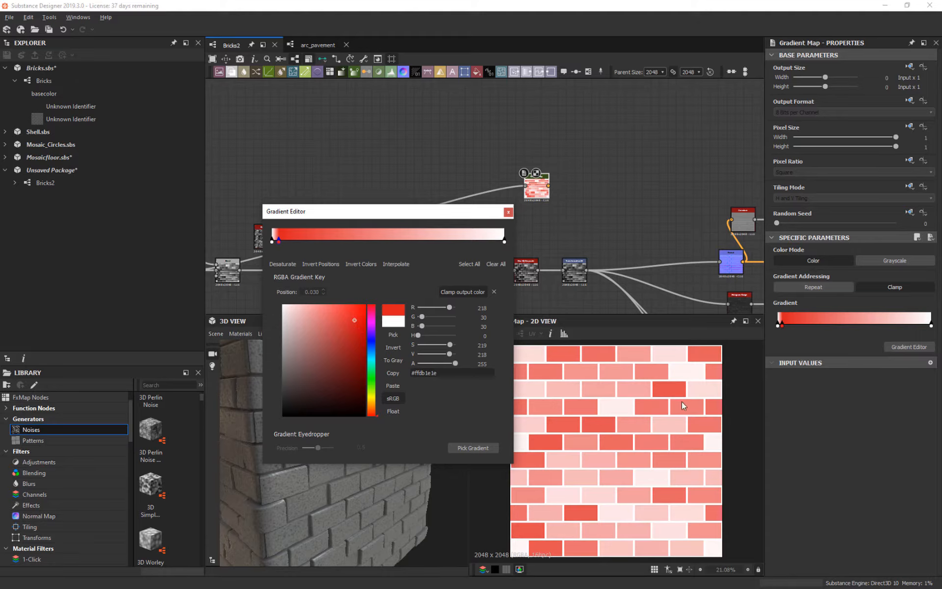
click(509, 212)
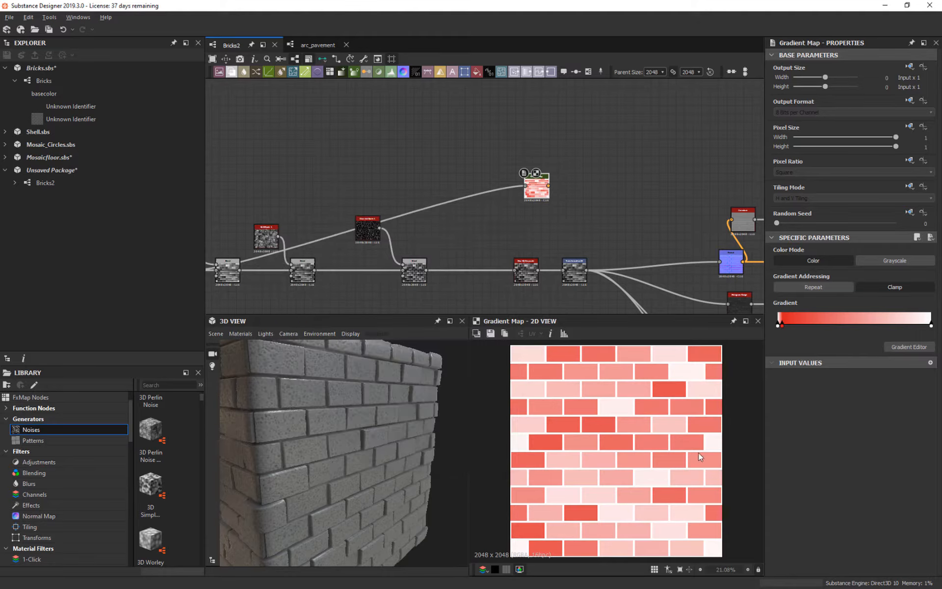
Step: Replace the Gradient Map's gradient with one sampled across the red brick wall photo in the browser, keeping Precision 0.5
click(920, 346)
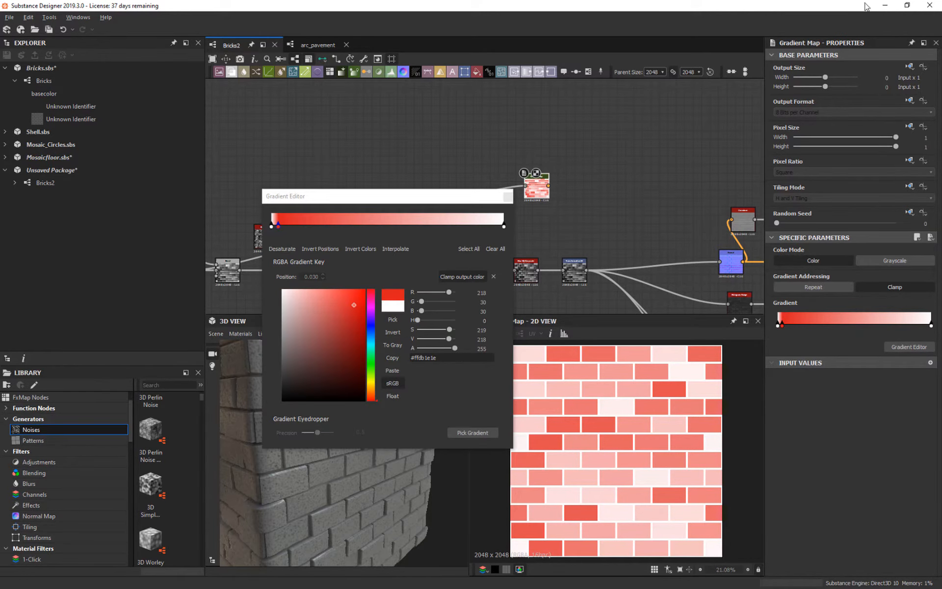
click(907, 5)
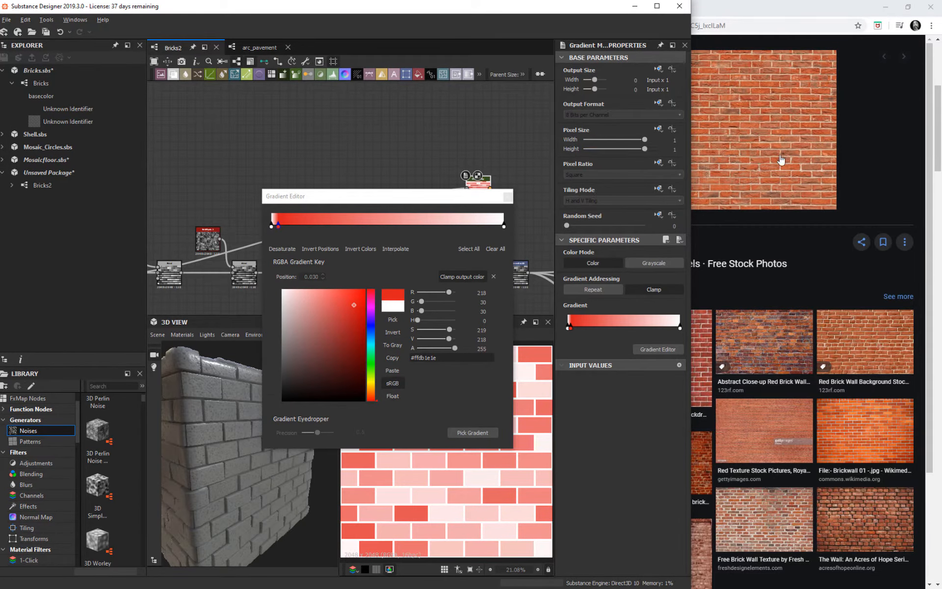
click(458, 431)
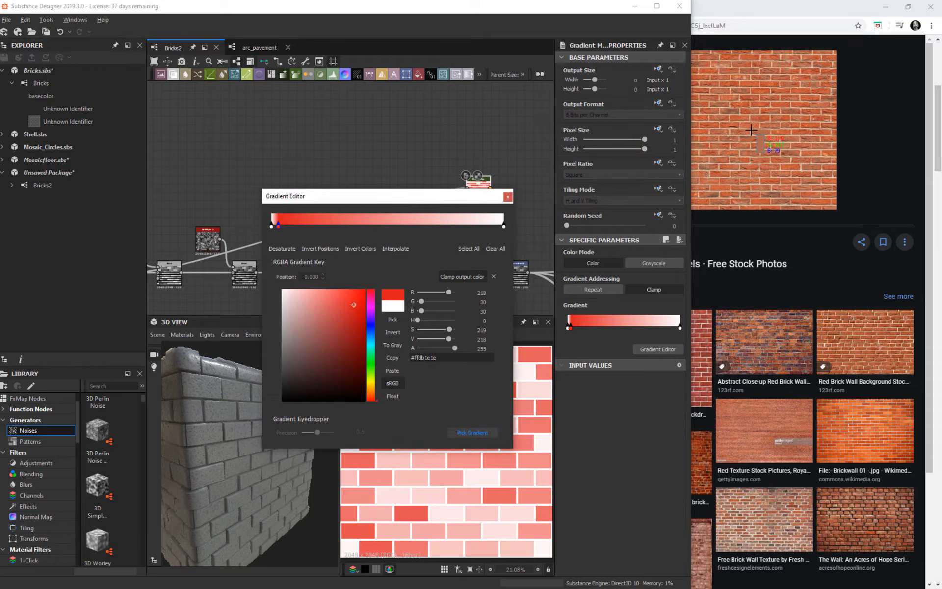
mouse_move(750, 130)
mouse_down()
mouse_move(764, 106)
mouse_move(796, 107)
mouse_move(730, 152)
mouse_move(722, 102)
mouse_move(749, 164)
mouse_move(724, 98)
mouse_up()
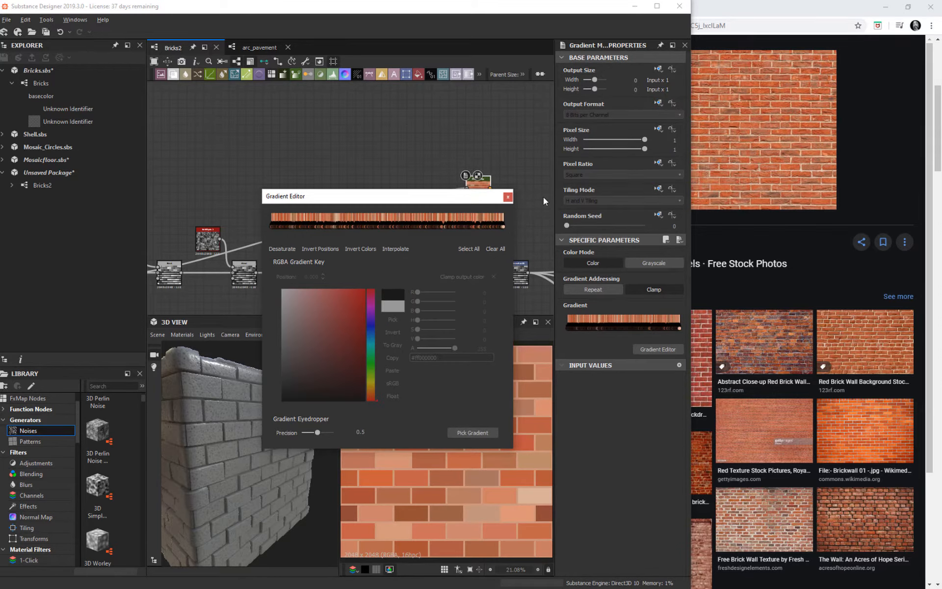
click(660, 6)
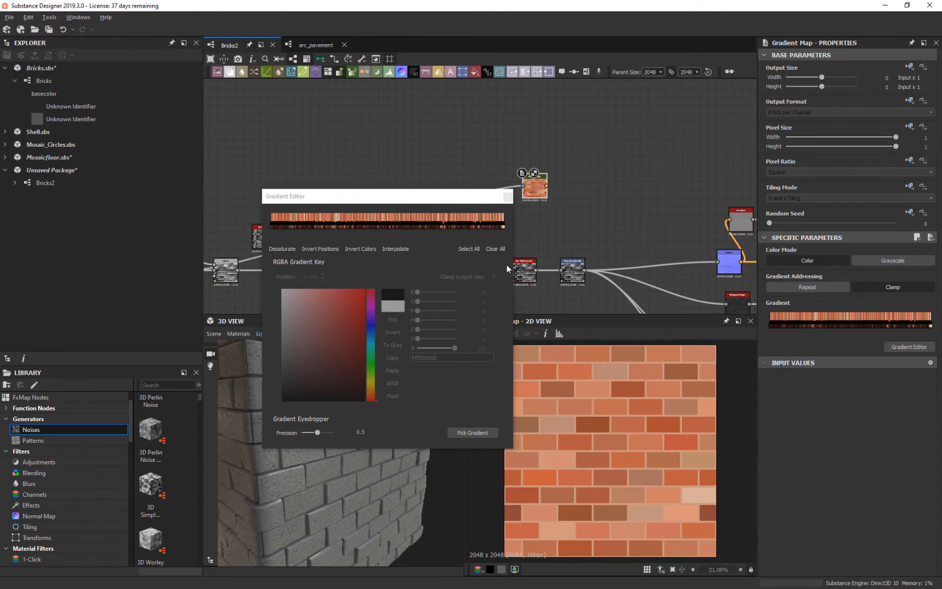
click(507, 196)
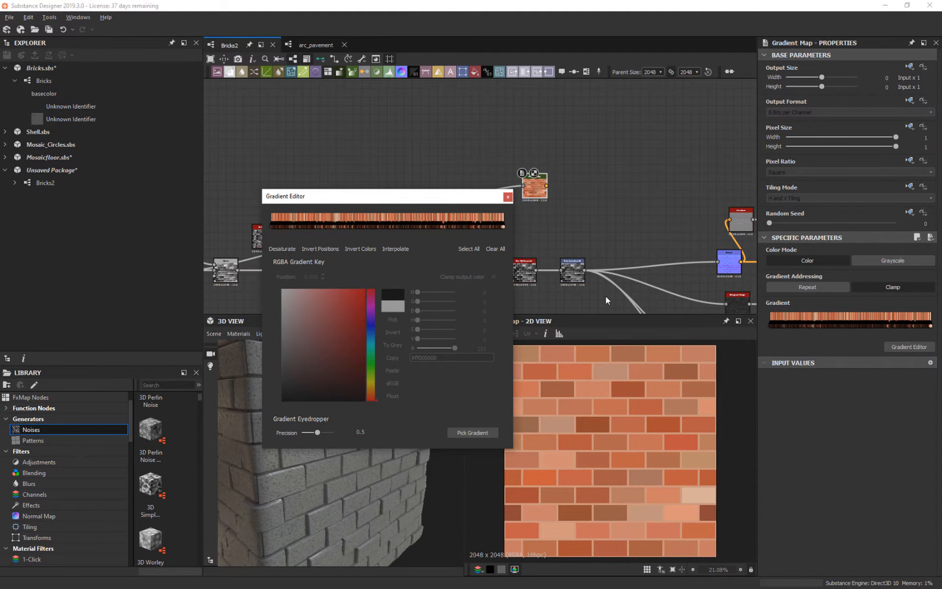
click(507, 197)
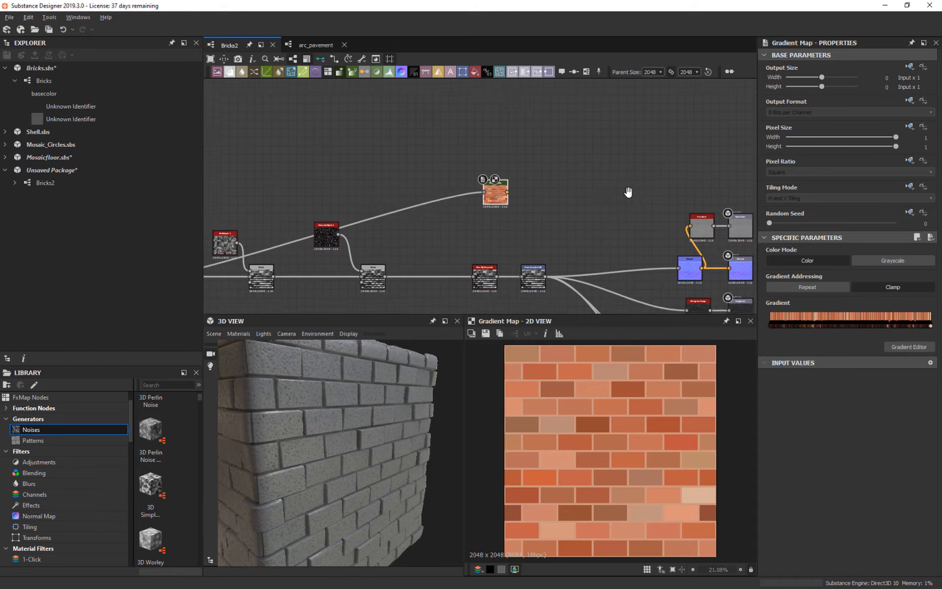
Step: Move the Gradient Map node above the main chain, between the Gaussian Spots Blend and the Blur HQ Grayscale
drag(550, 182, 489, 185)
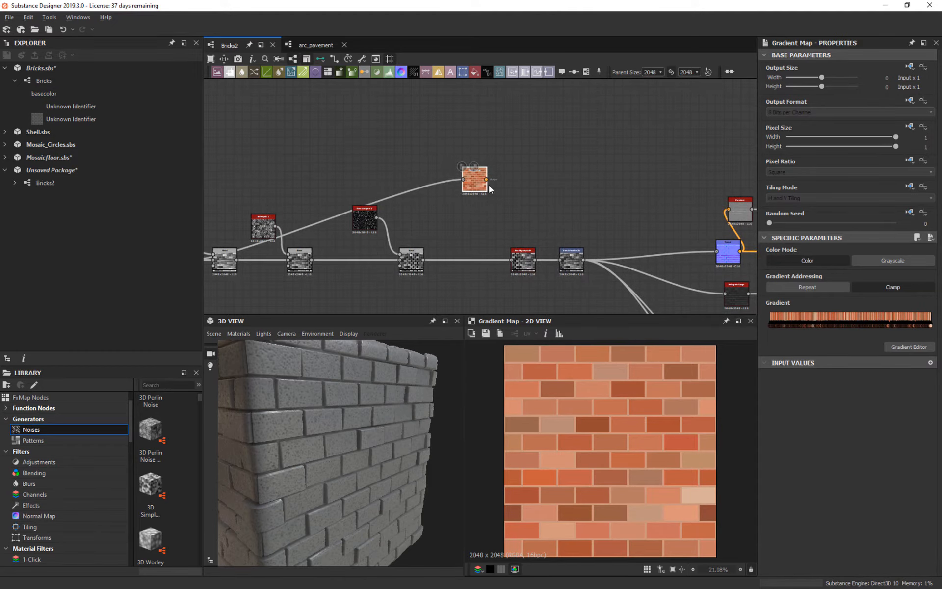
middle_drag(440, 211, 452, 184)
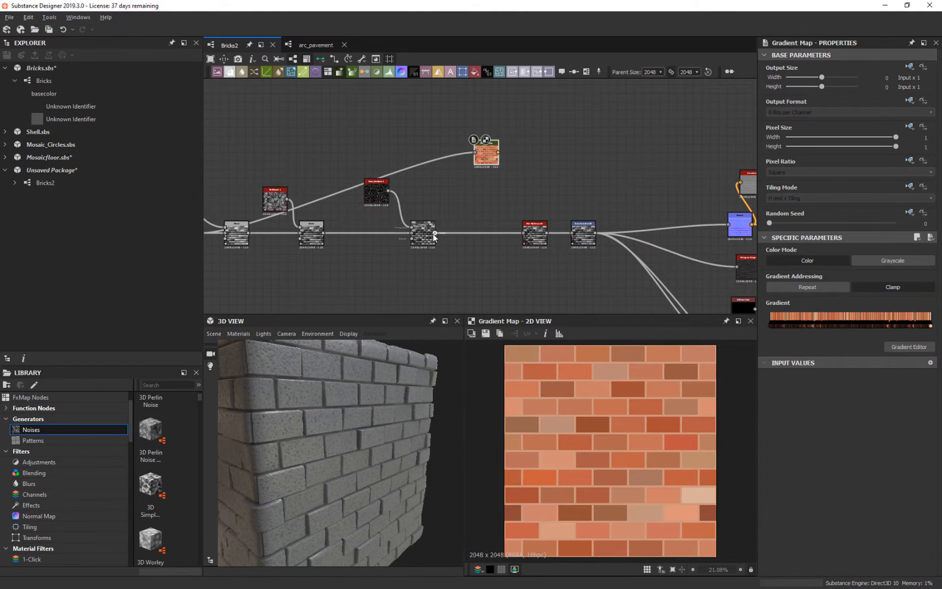
Step: Duplicate the Gradient Map below the original, feed the copy from the Gaussian Spots Blend, and preview it in the 2D view
drag(436, 232, 528, 175)
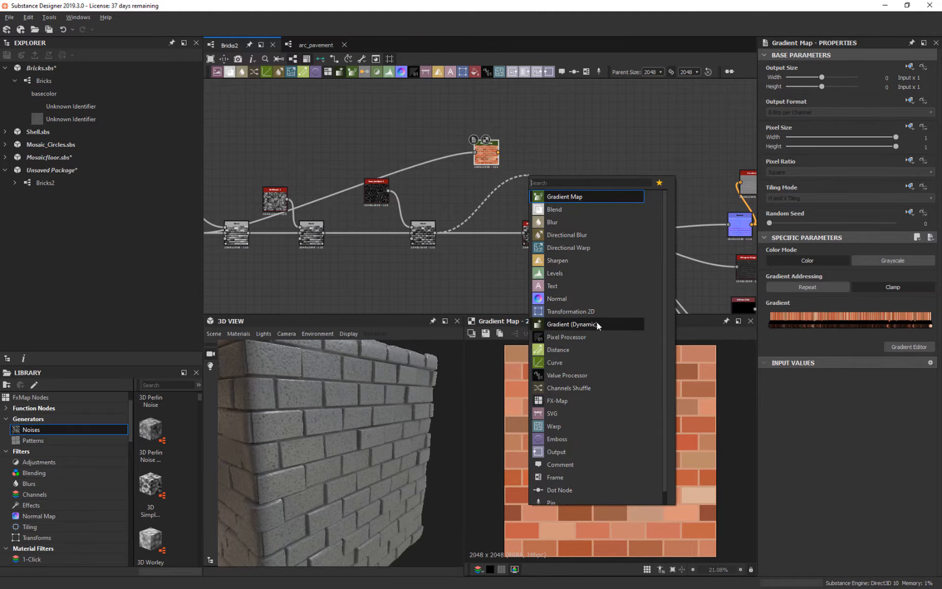
click(414, 255)
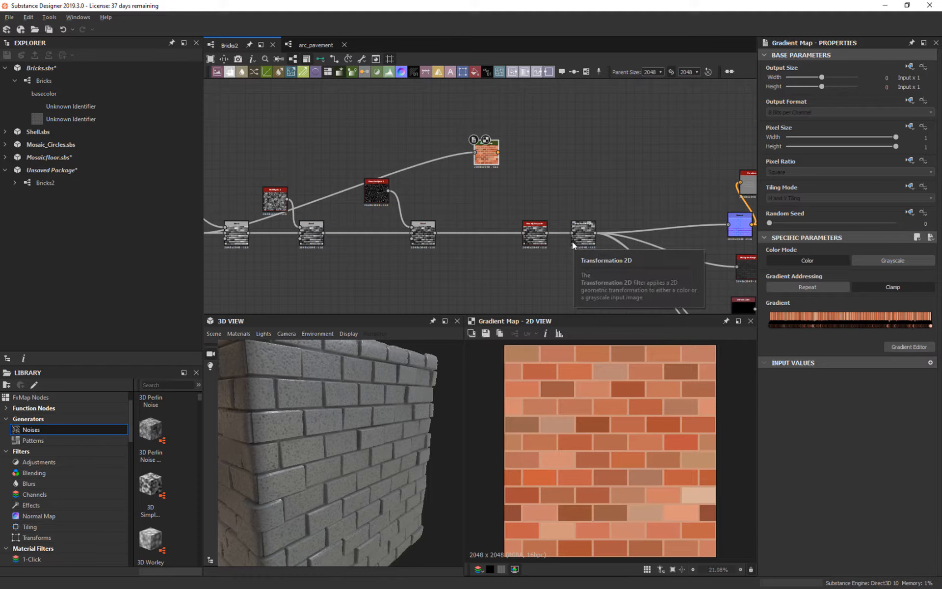
key(ctrl+d)
drag(485, 195, 435, 232)
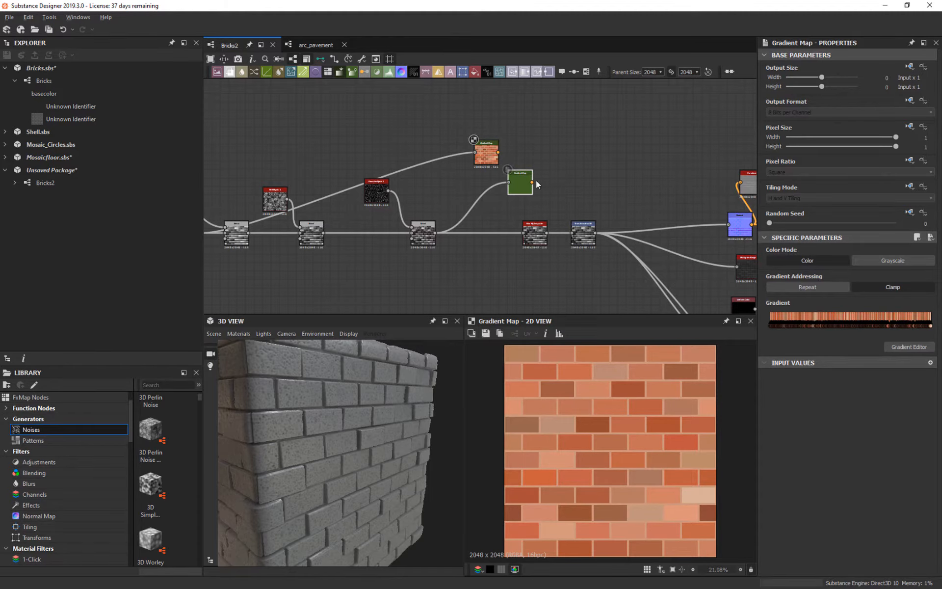
double_click(524, 184)
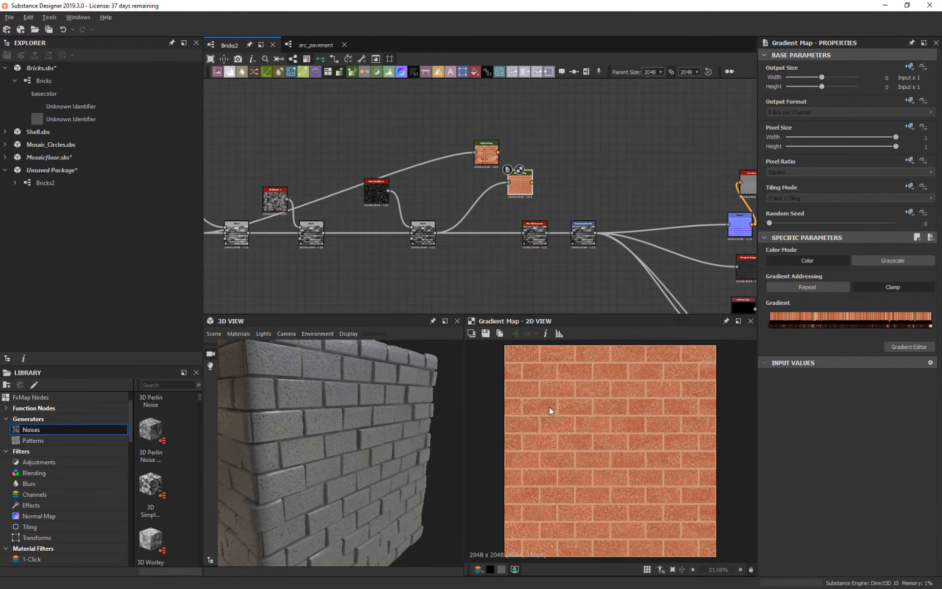
scroll(596, 421, up, 8)
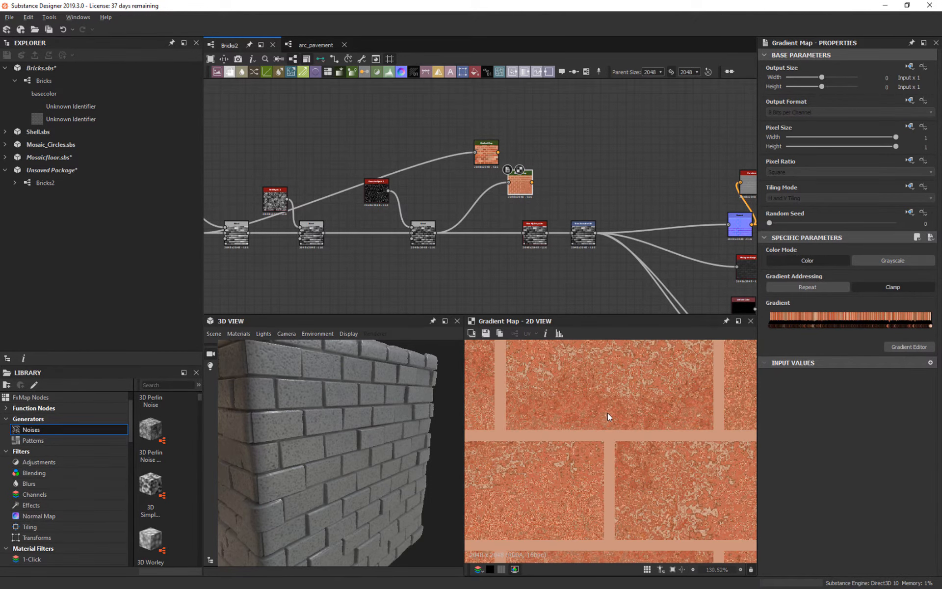
scroll(608, 412, down, 1)
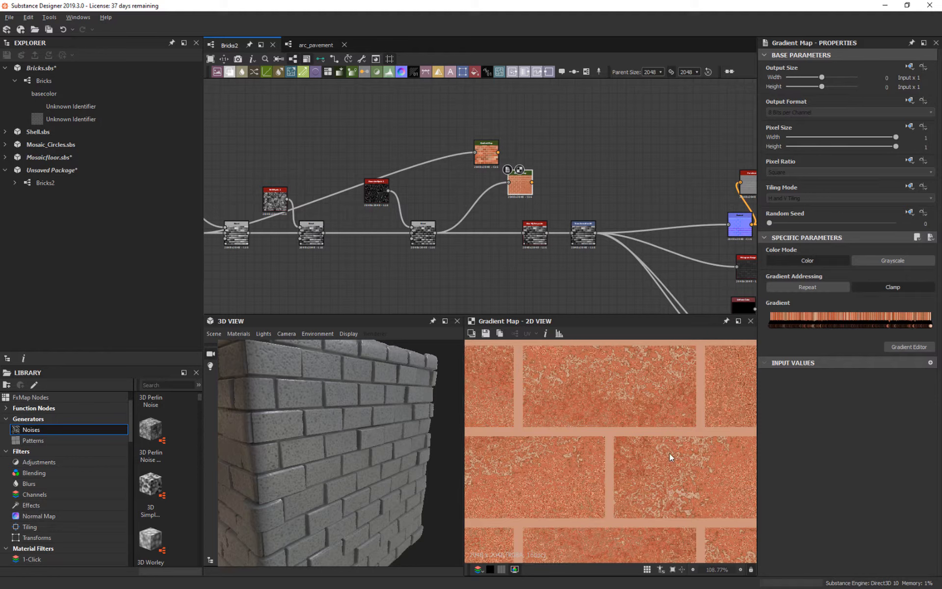
Step: Align the original Gradient Map above its copy and combine them in a Blend, with the original as background and the copy as foreground
drag(487, 147, 518, 140)
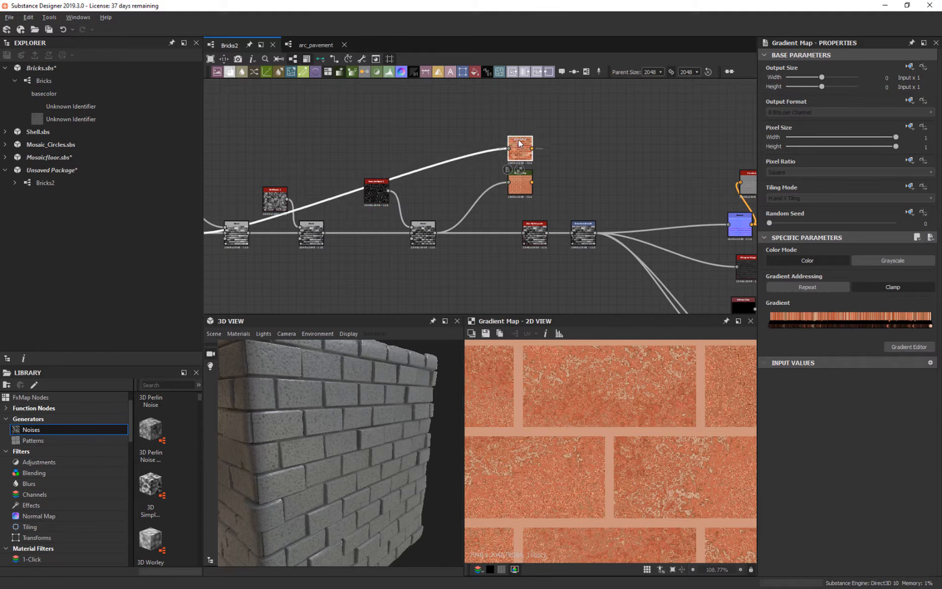
scroll(565, 402, down, 4)
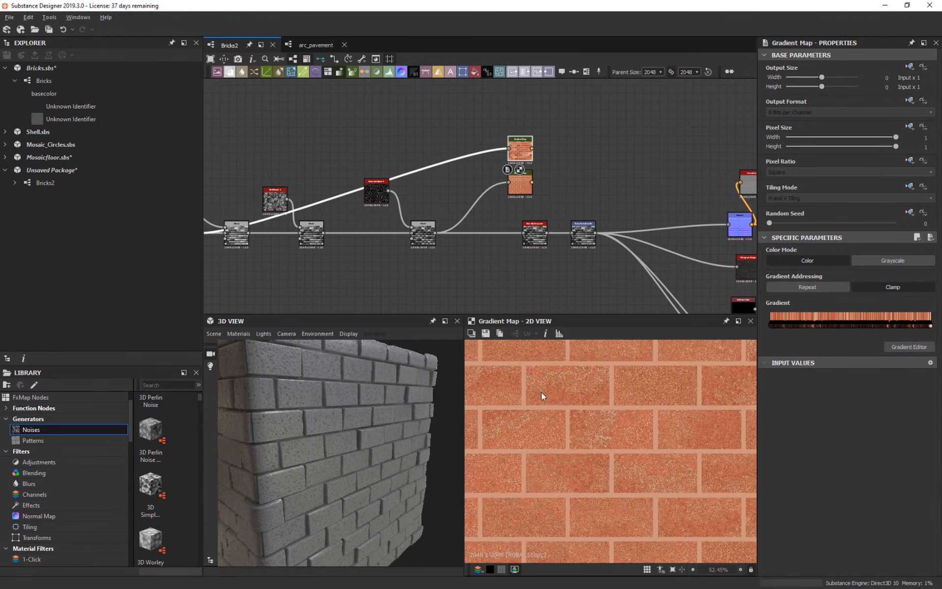
scroll(634, 422, up, 1)
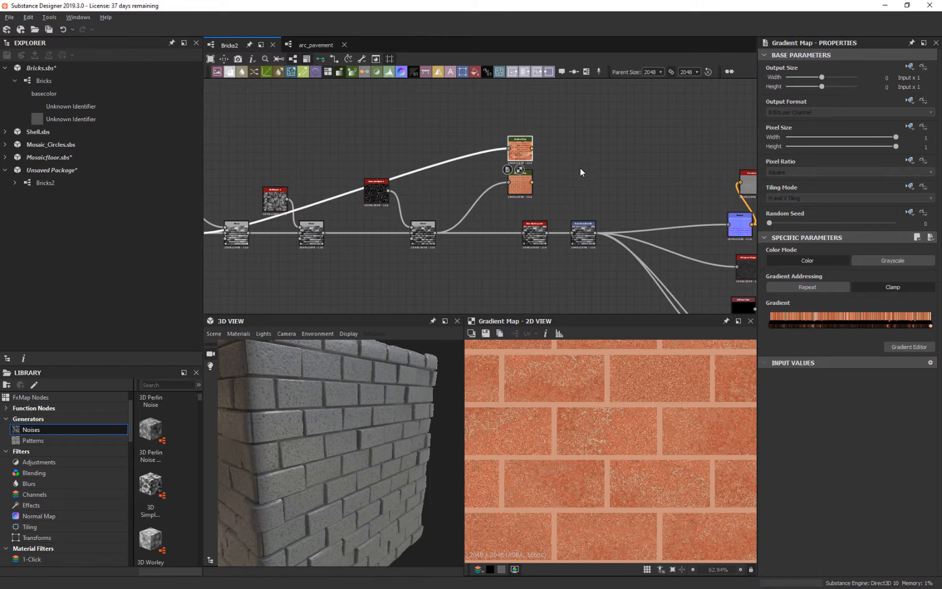
click(229, 72)
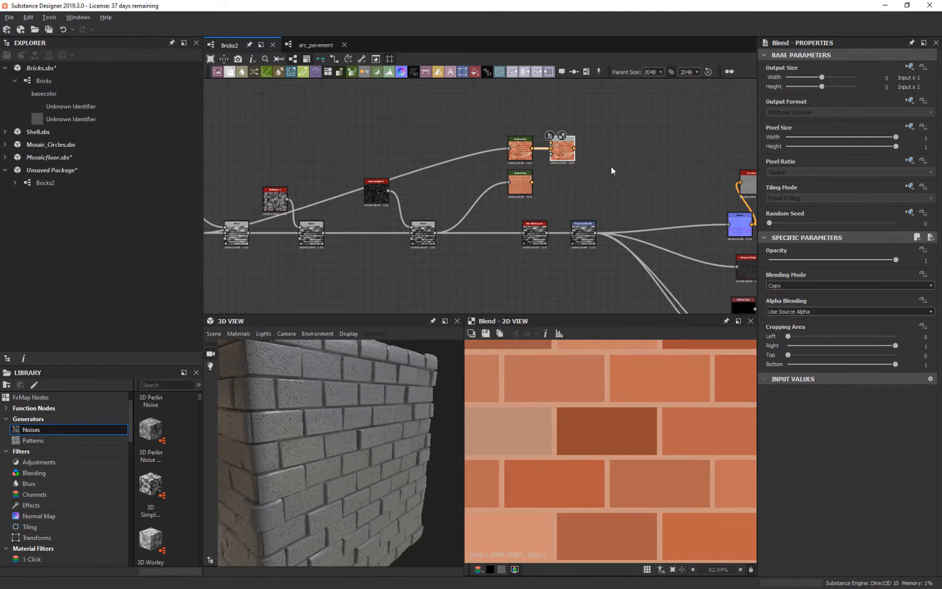
drag(566, 159, 589, 191)
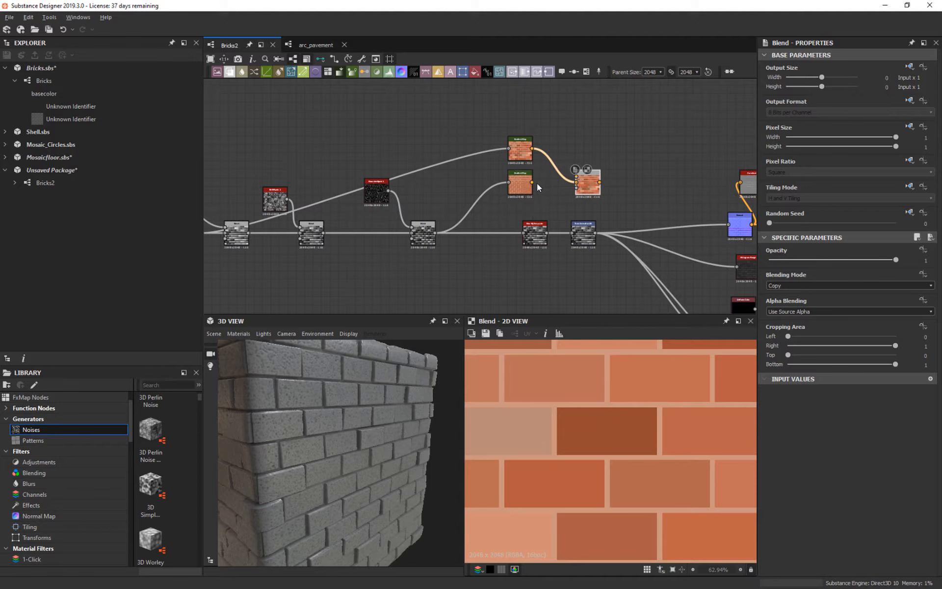
drag(531, 183, 577, 183)
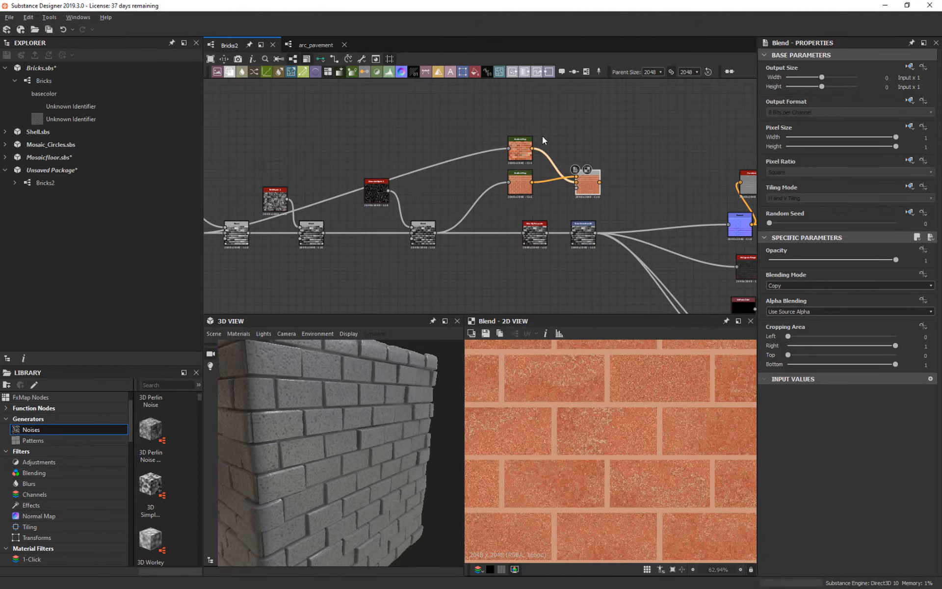
Step: Try the Overlay blending mode on the Blend of the two Gradient Maps
click(815, 283)
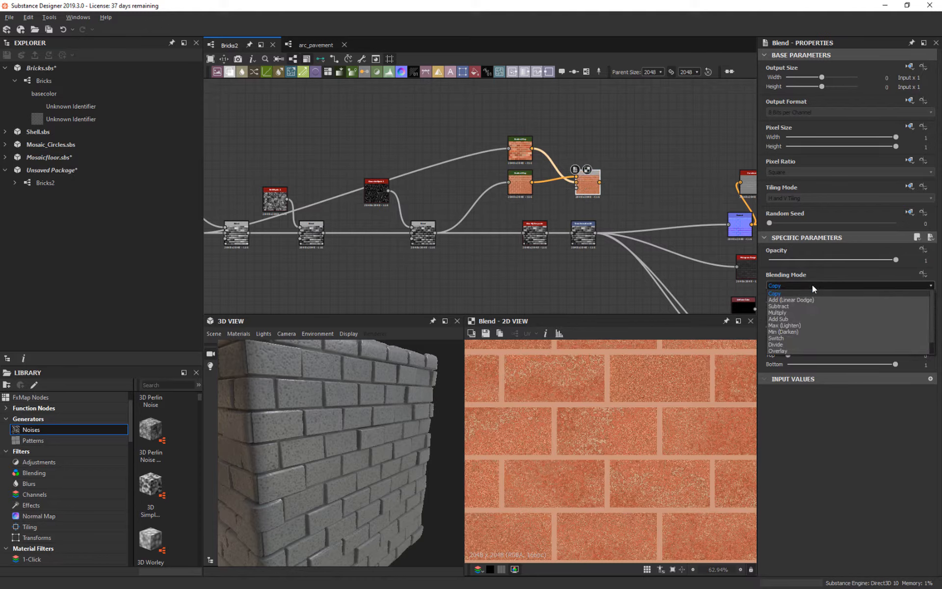
click(785, 352)
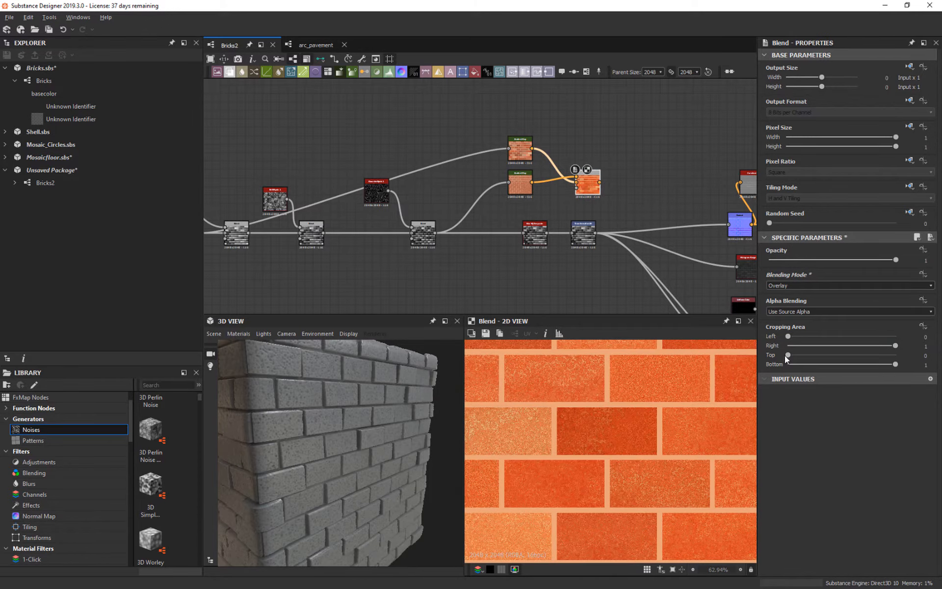
click(797, 286)
click(795, 294)
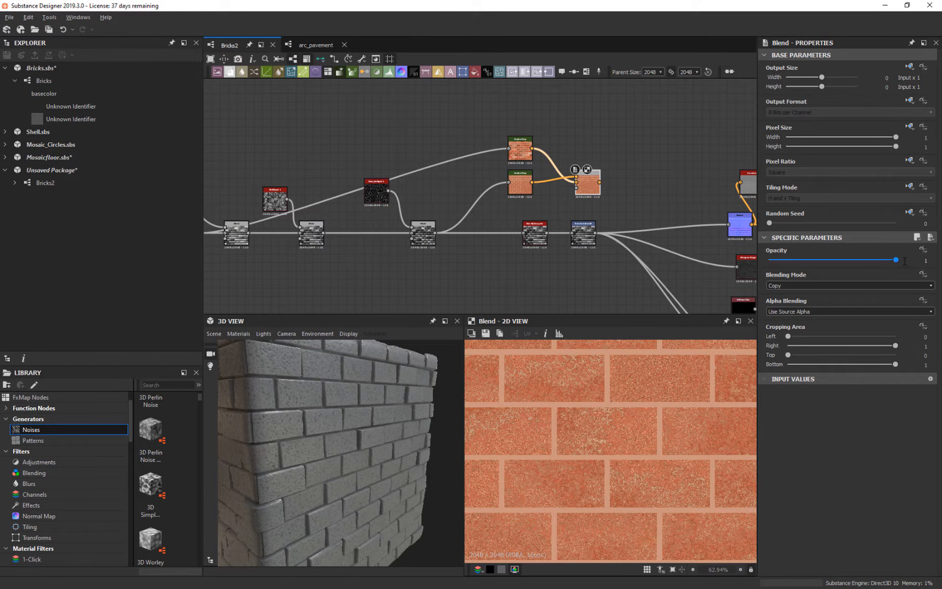
Step: Lower the opacity of the Blend that mixes the two Gradient Maps, keeping the Copy blending mode
drag(894, 260, 840, 261)
middle_drag(576, 449, 640, 477)
middle_drag(618, 181, 565, 226)
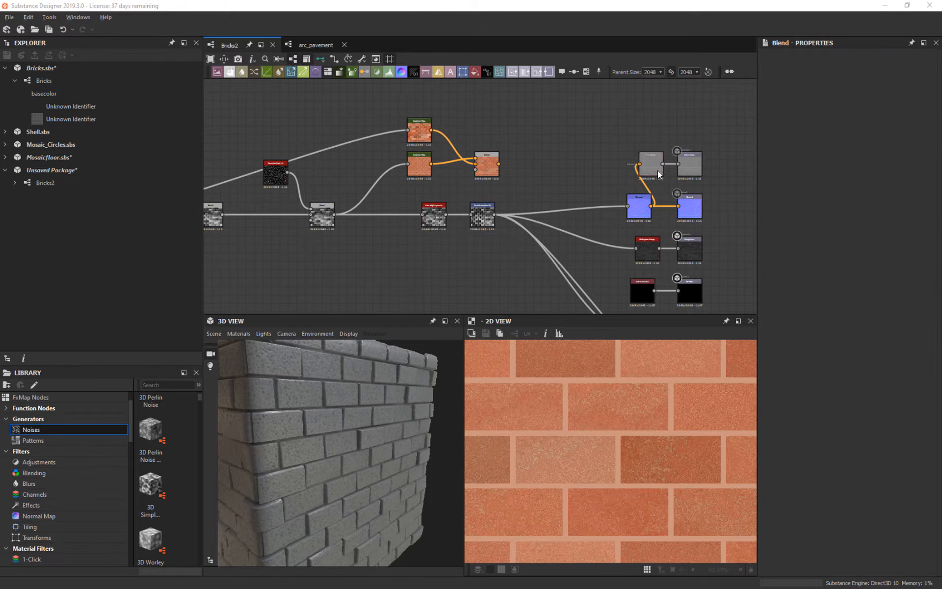
Step: Connect the Gradient Map Blend to the Base Color output in place of Curvature, and move the Curvature node above that connection
drag(657, 170, 592, 145)
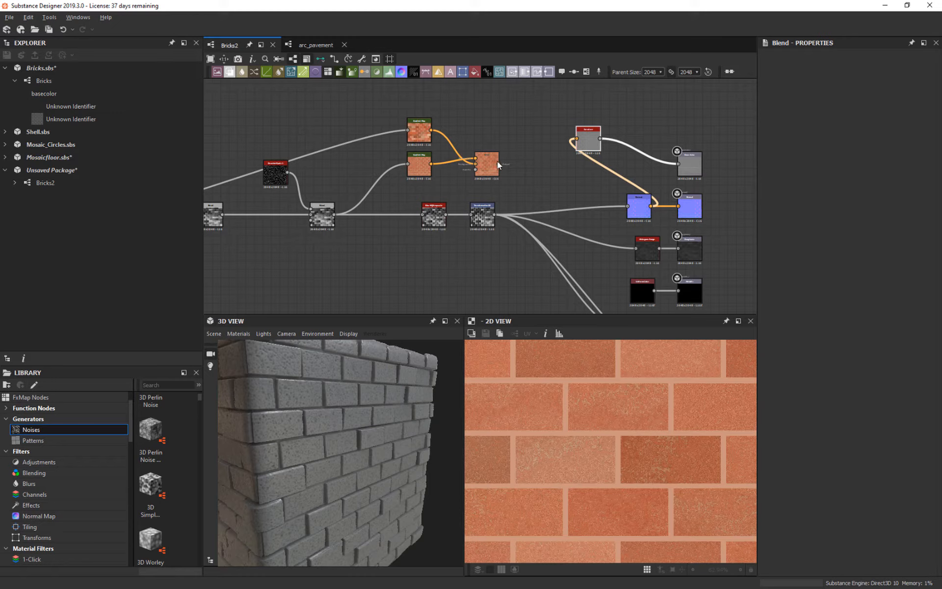
drag(498, 163, 678, 164)
double_click(587, 140)
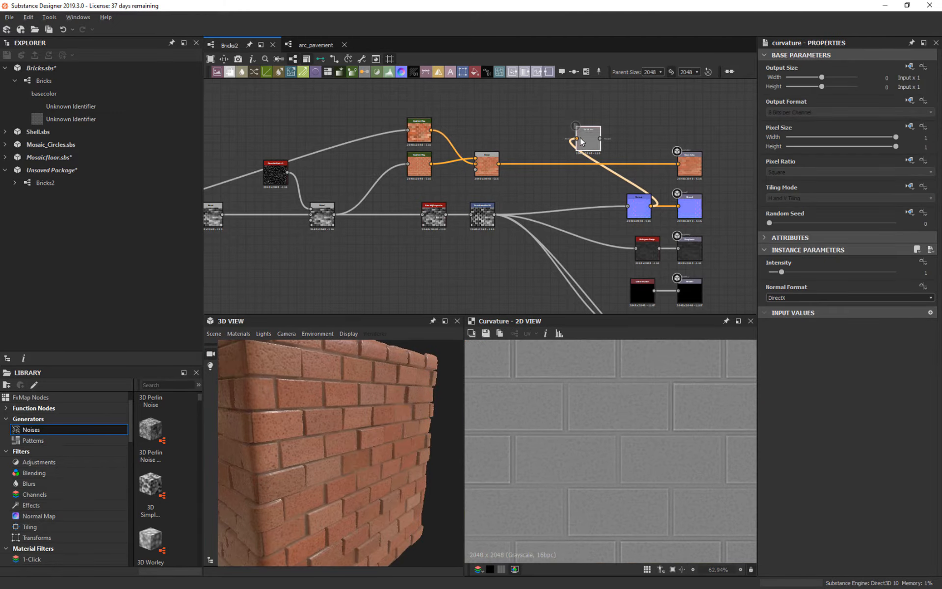
drag(586, 141, 569, 133)
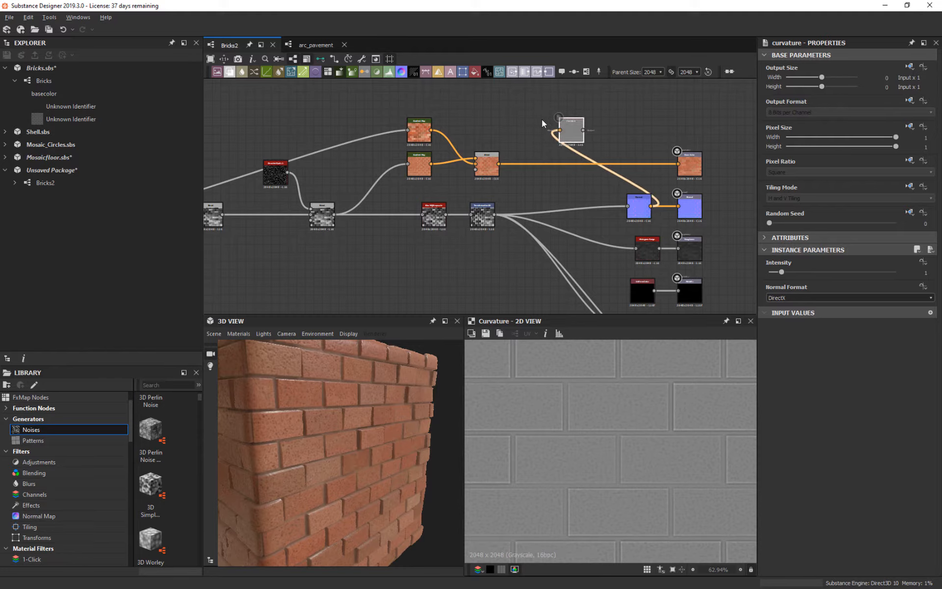
Step: Insert a new Blend node on the connection between the Gradient Map Blend and the Base Color output
scroll(521, 129, up, 4)
middle_drag(538, 198, 582, 163)
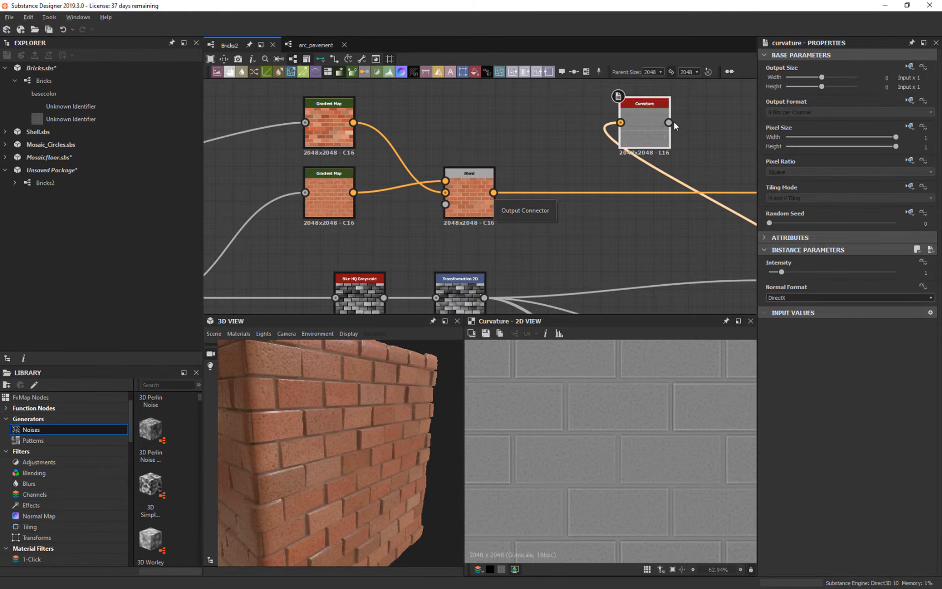
middle_drag(626, 212, 518, 266)
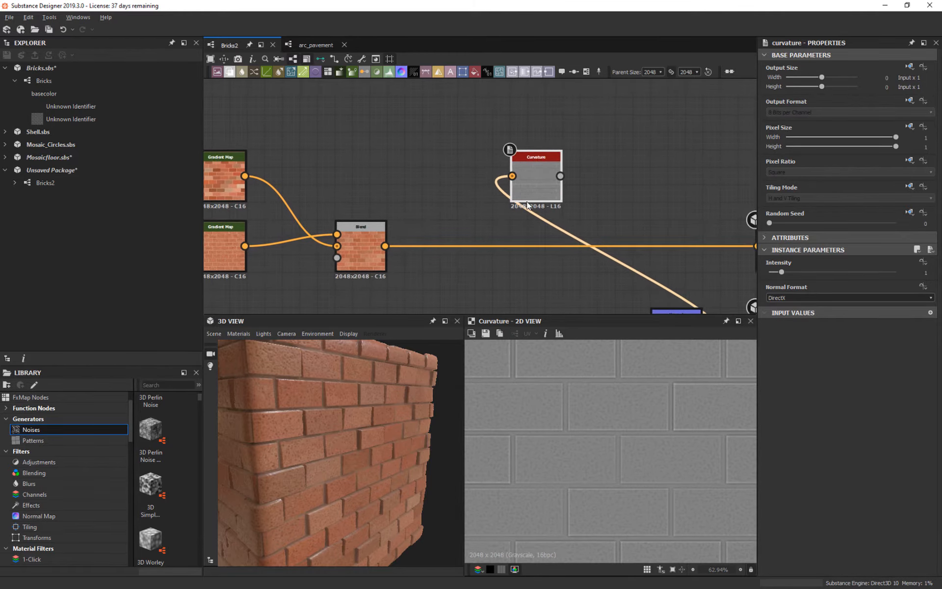
drag(538, 184, 503, 165)
click(496, 130)
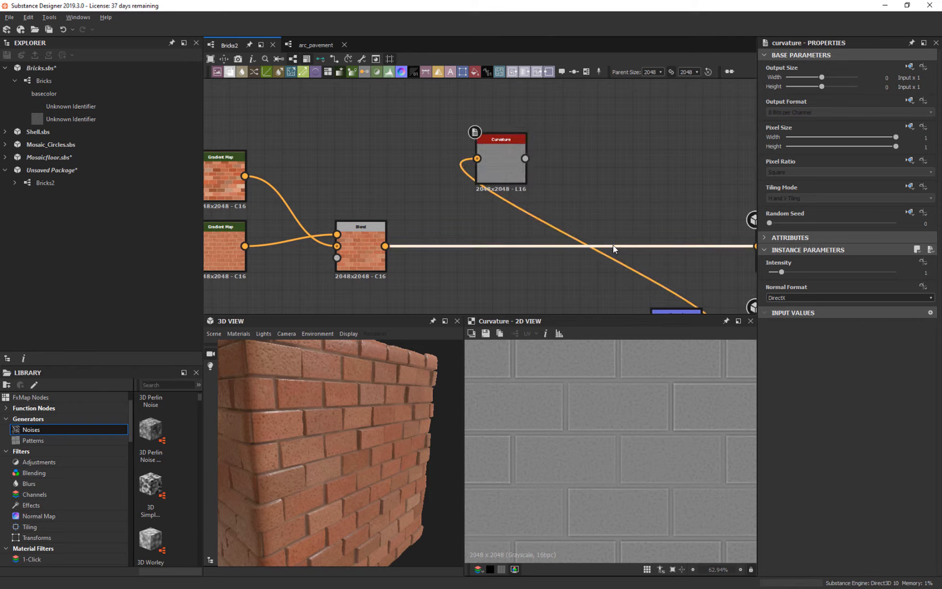
key(space)
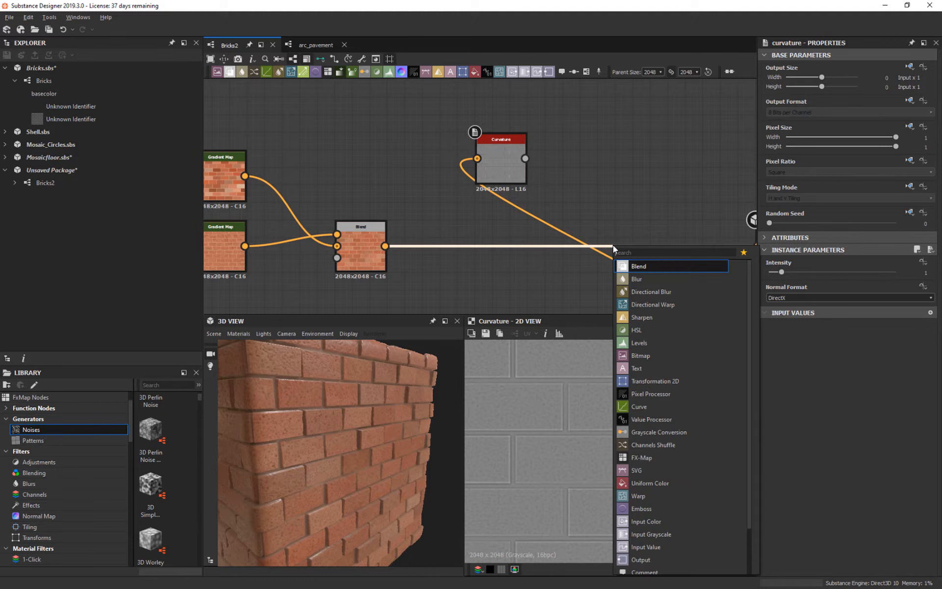
click(635, 267)
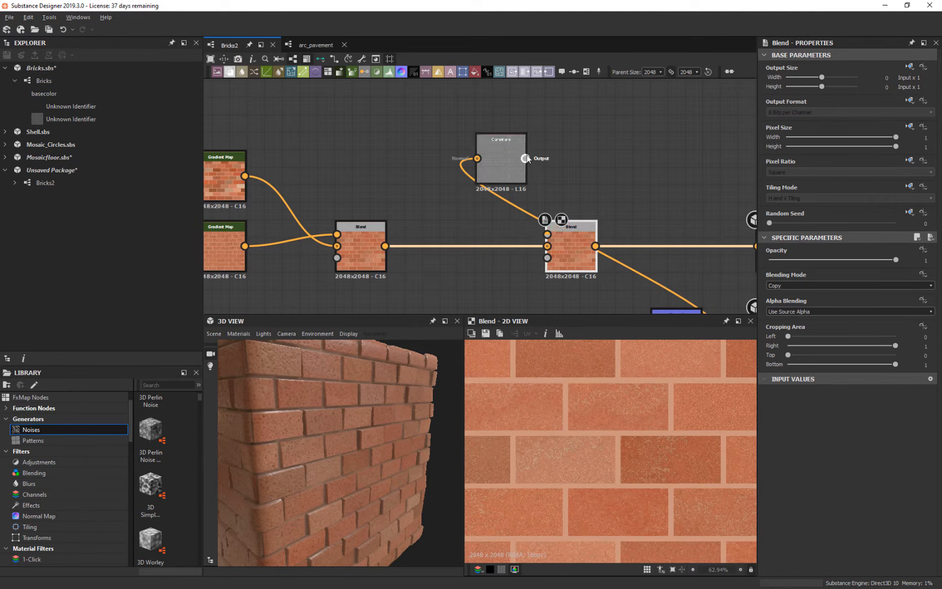
Step: Try to connect the Curvature output directly to the new Blend's foreground input
drag(525, 158, 547, 234)
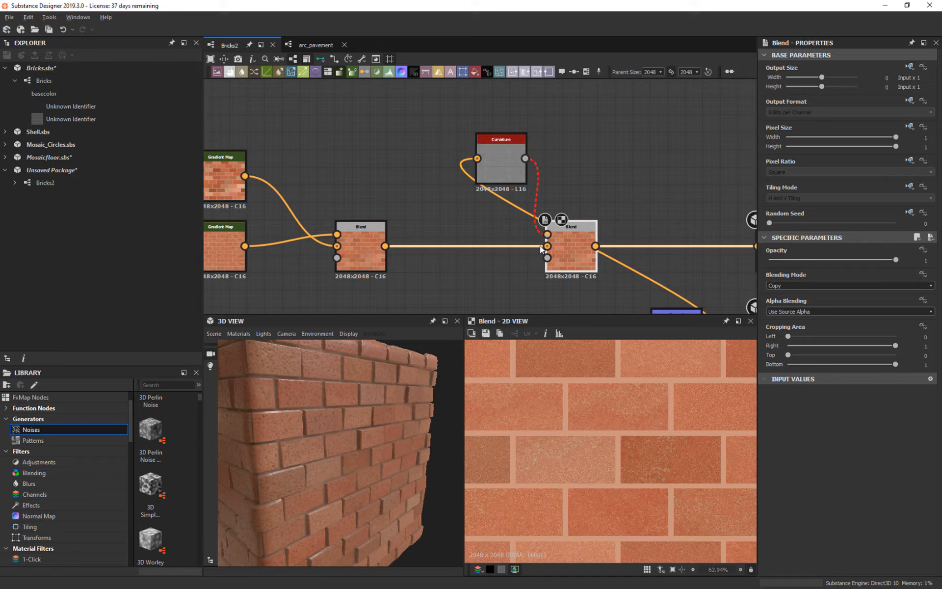
key(ctrl+z)
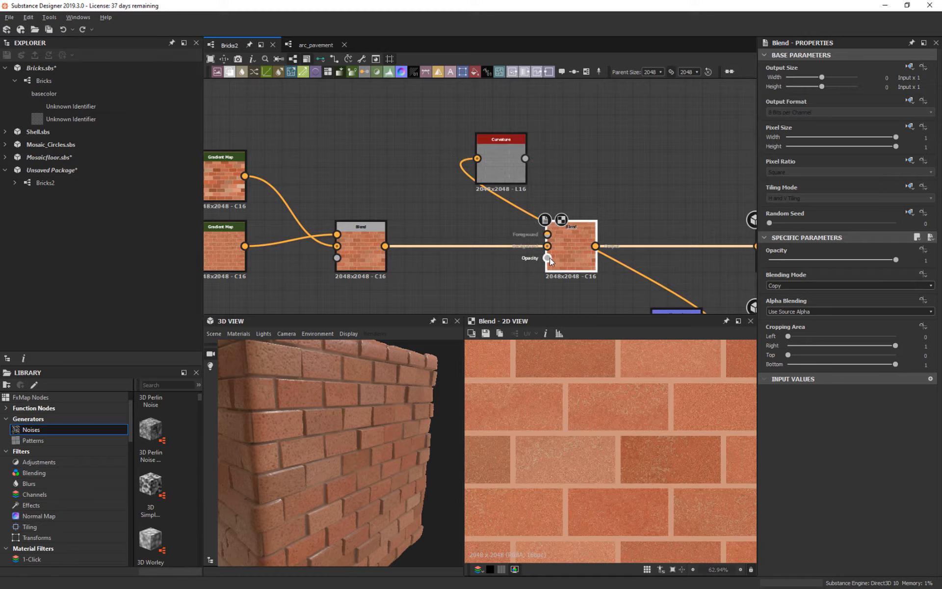
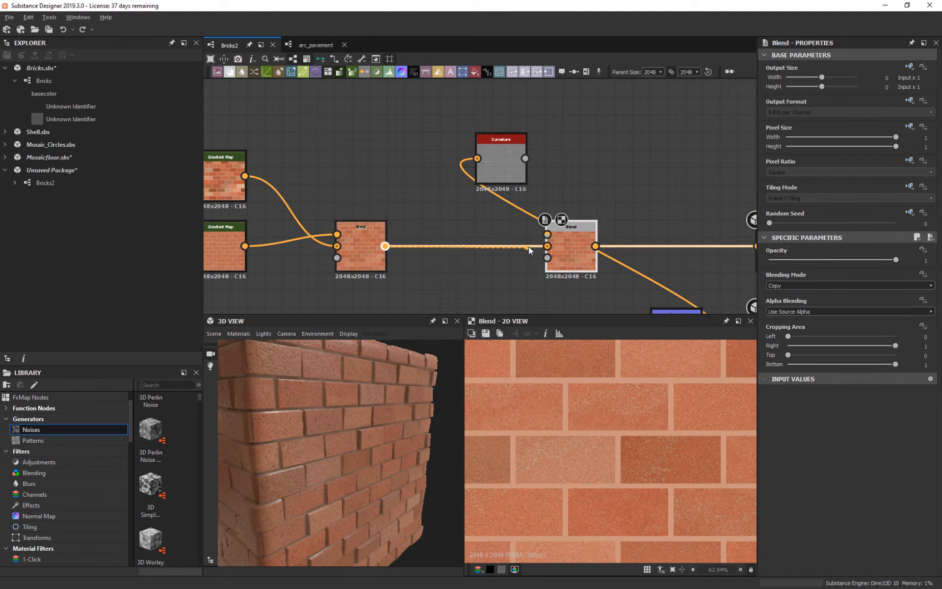
Step: Move the new Blend beside the Base Color output and place the Curvature node above the connection between the two Blends
middle_drag(637, 162, 673, 138)
drag(547, 147, 492, 173)
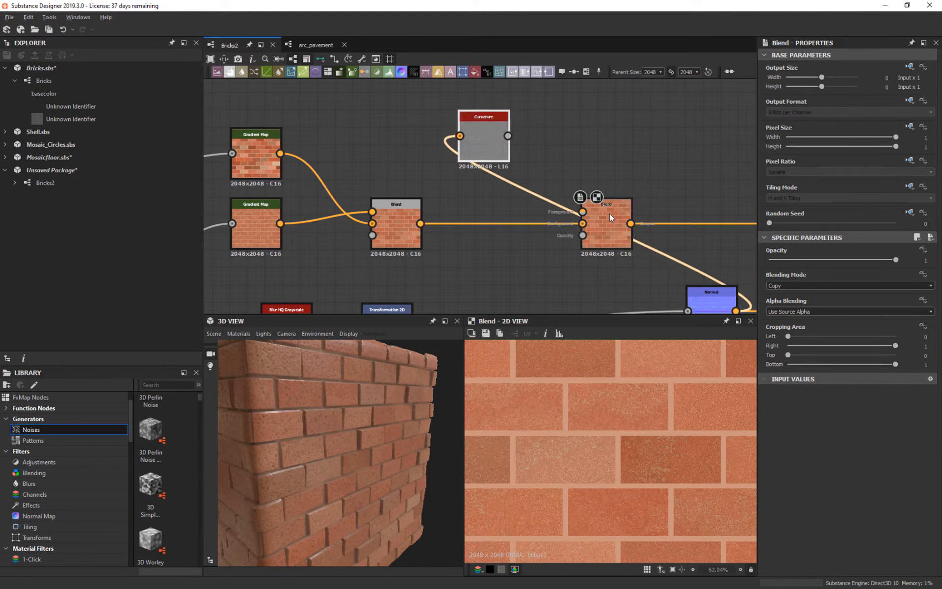
drag(610, 213, 740, 220)
middle_drag(740, 220, 602, 226)
drag(356, 142, 384, 148)
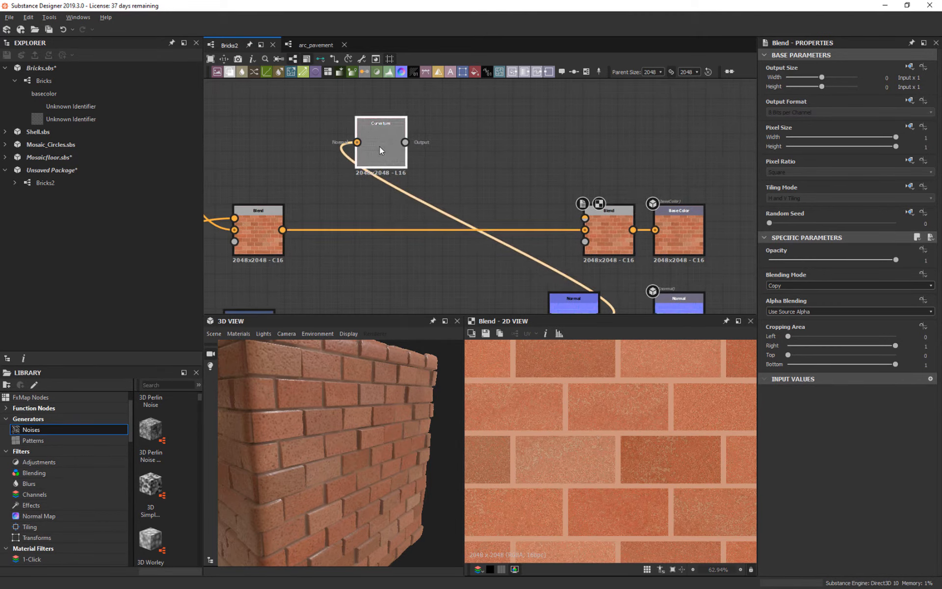
Step: Add a Gradient Map after the Curvature node and connect it to the foreground of the Blend before the Base Color output
key(space)
click(430, 169)
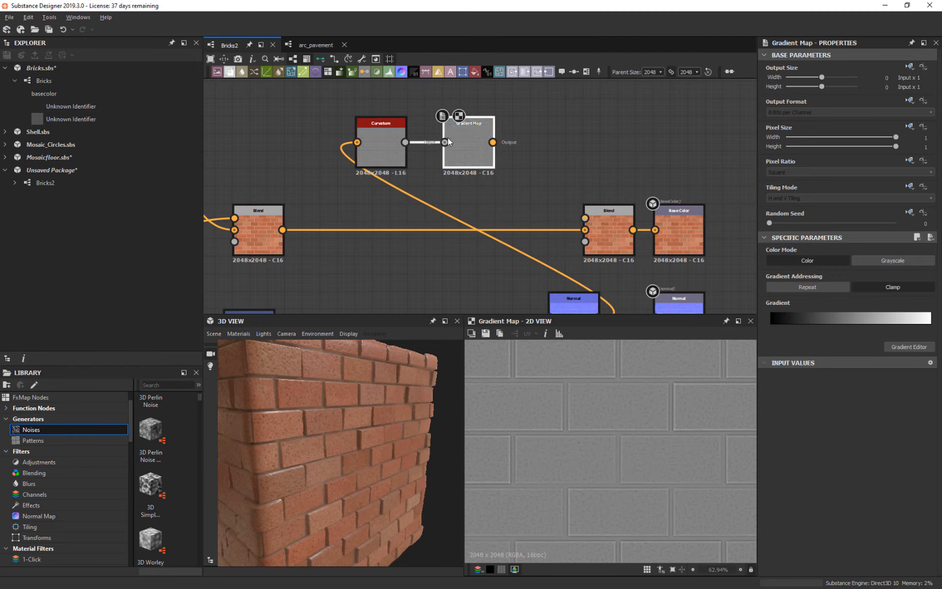
click(390, 149)
drag(451, 146, 586, 218)
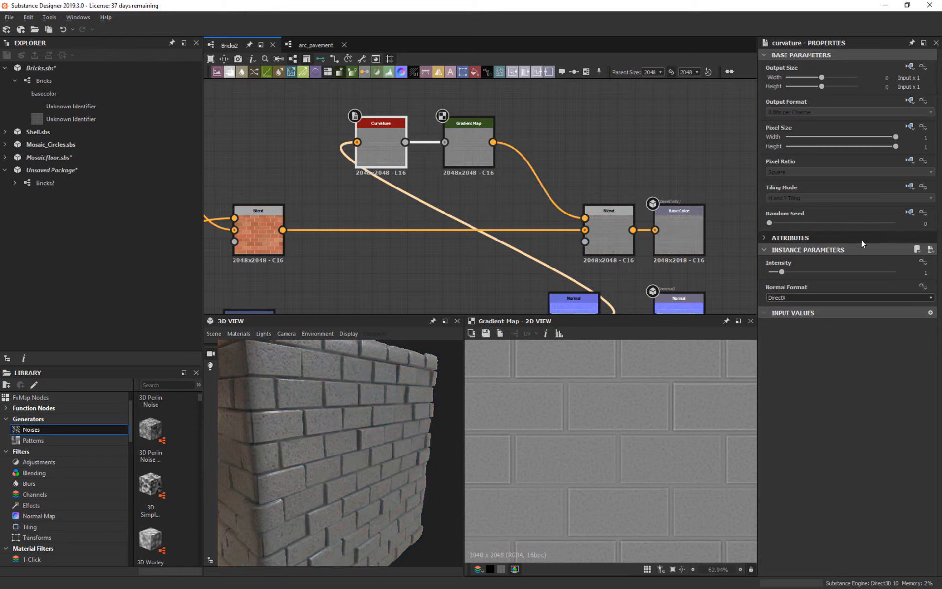
Step: Set the blending mode of the Blend before the Base Color output to Overlay and preview its result in 2D
click(612, 228)
click(834, 287)
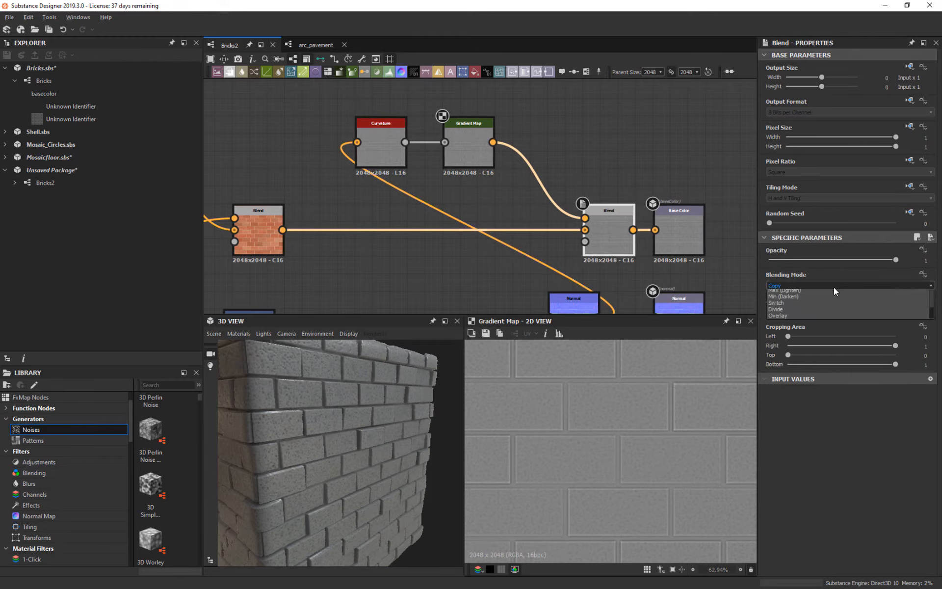
click(793, 339)
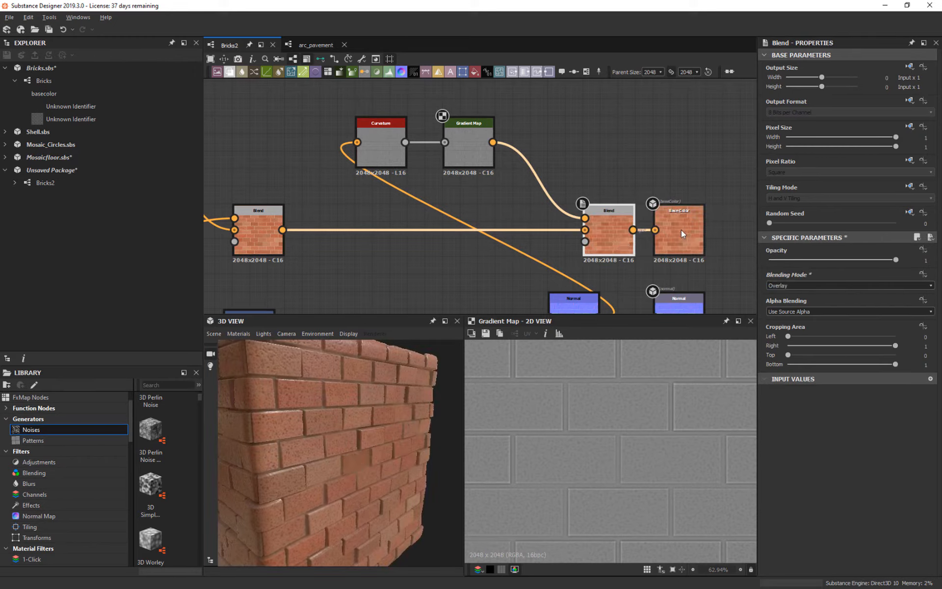
double_click(614, 234)
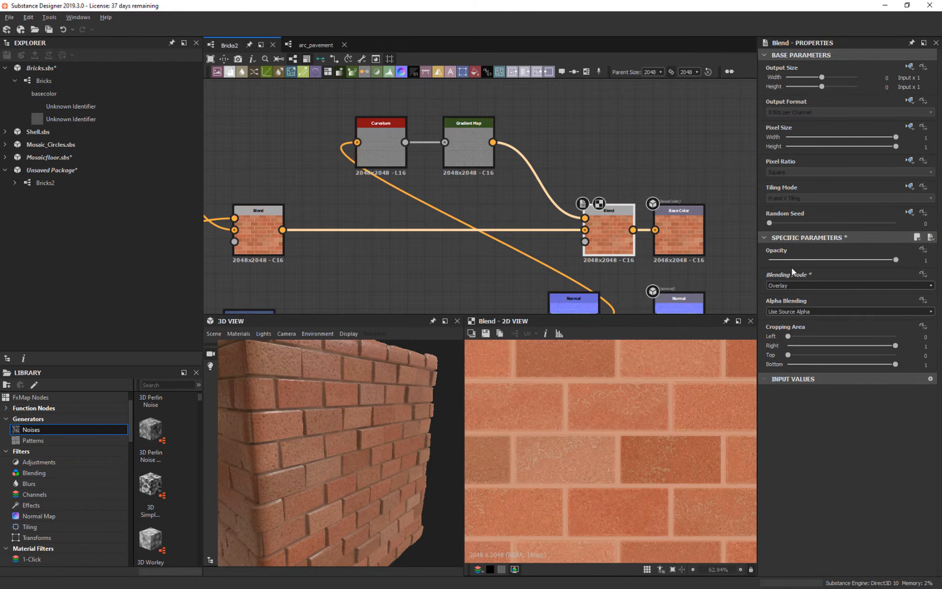
Step: Raise the Curvature node's intensity to 4.29
click(465, 156)
click(393, 150)
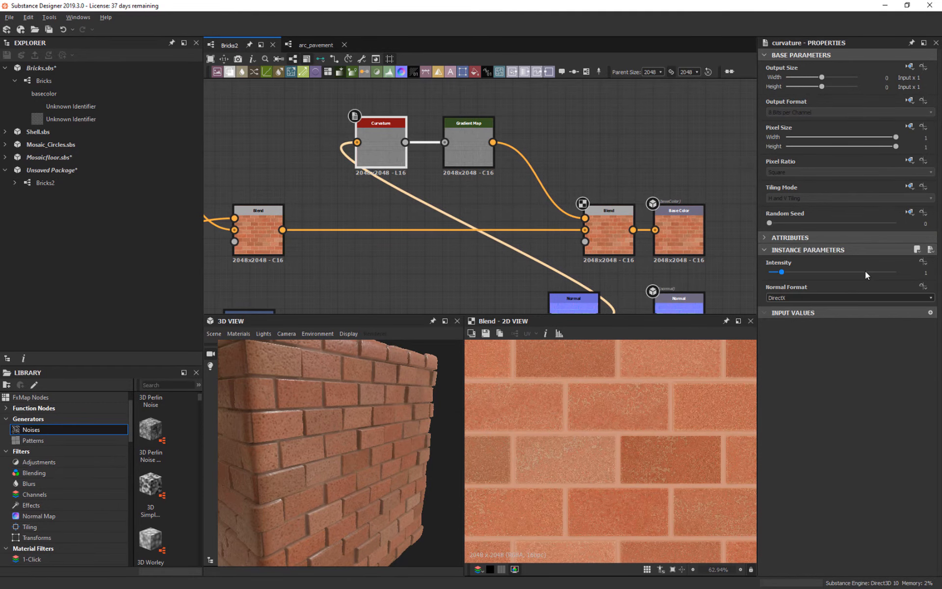
drag(781, 272, 824, 285)
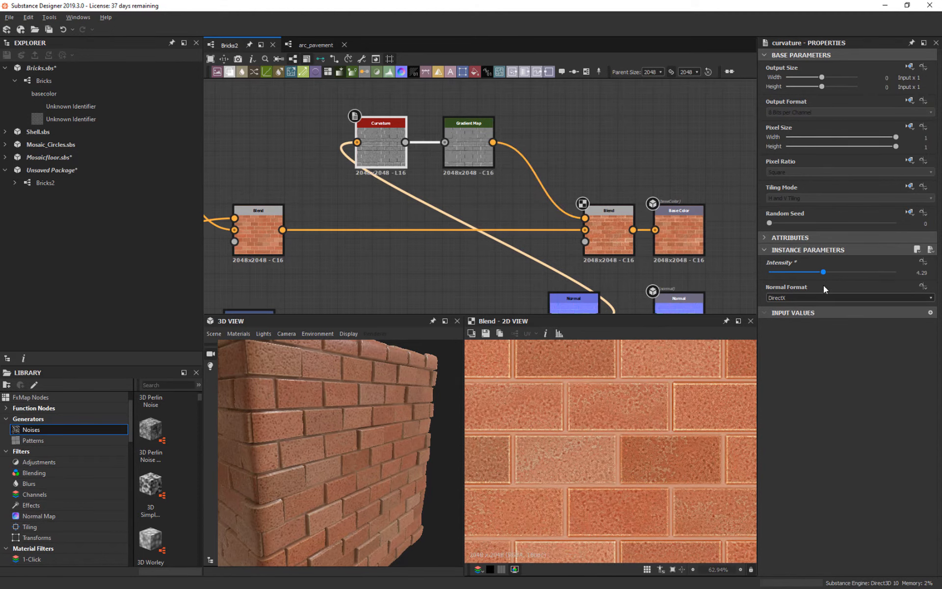
Step: View the graph outputs in the 3D view and inspect the brick edges and surface from several angles
drag(338, 468, 443, 375)
right_click(691, 137)
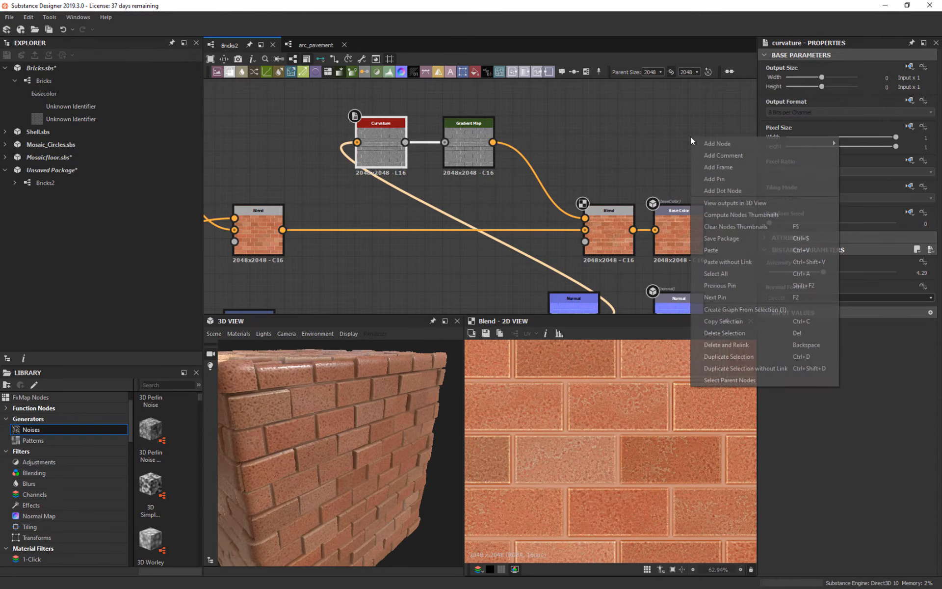
click(758, 204)
drag(332, 455, 369, 426)
right_drag(369, 426, 359, 404)
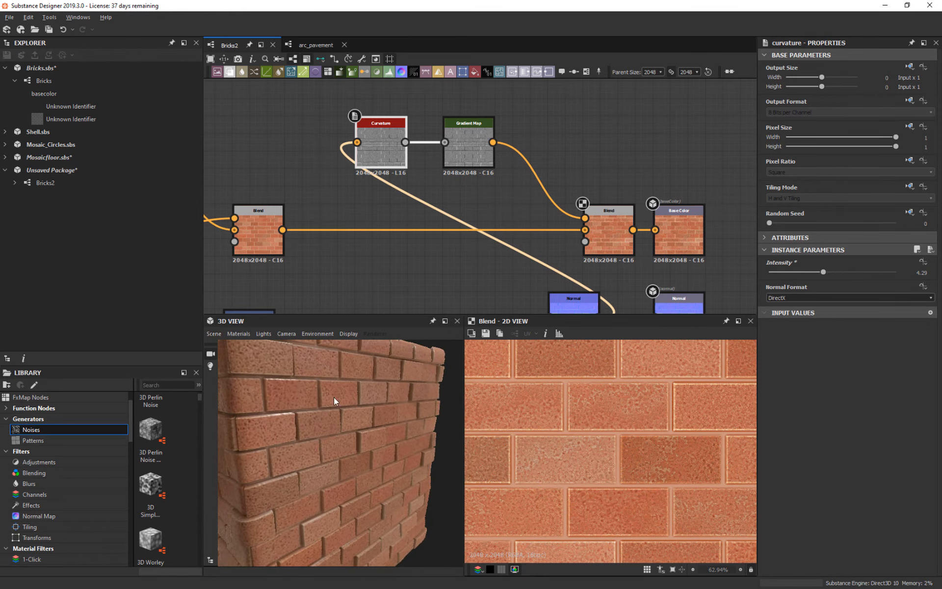
drag(334, 397, 389, 446)
Step: Move the last Blend of the height chain and its dark noise node closer to the preceding Blend
scroll(532, 200, down, 5)
middle_drag(531, 199, 675, 133)
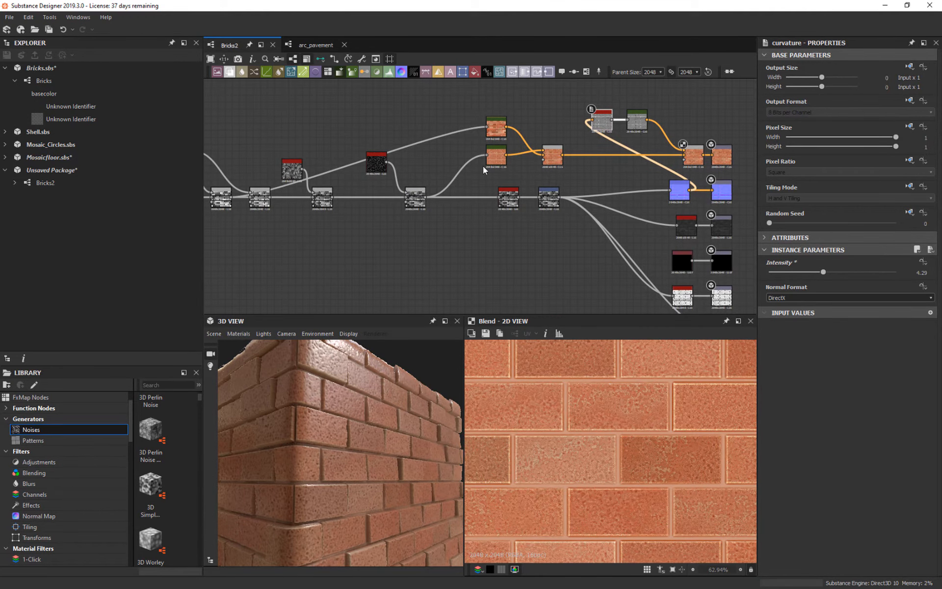
middle_drag(484, 195, 551, 198)
scroll(551, 199, down, 4)
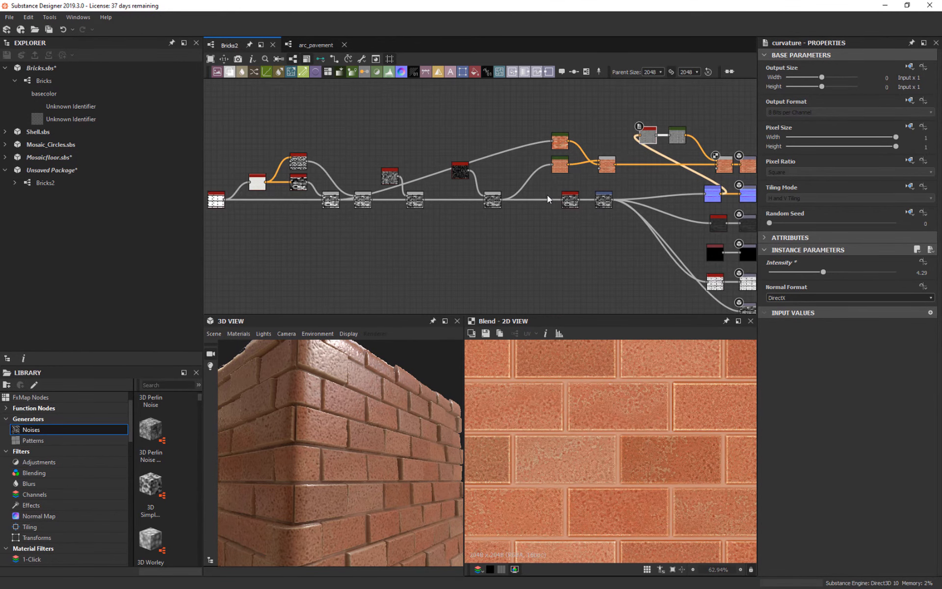
middle_drag(450, 168, 479, 248)
middle_drag(363, 203, 369, 140)
scroll(428, 203, up, 1)
scroll(428, 204, up, 1)
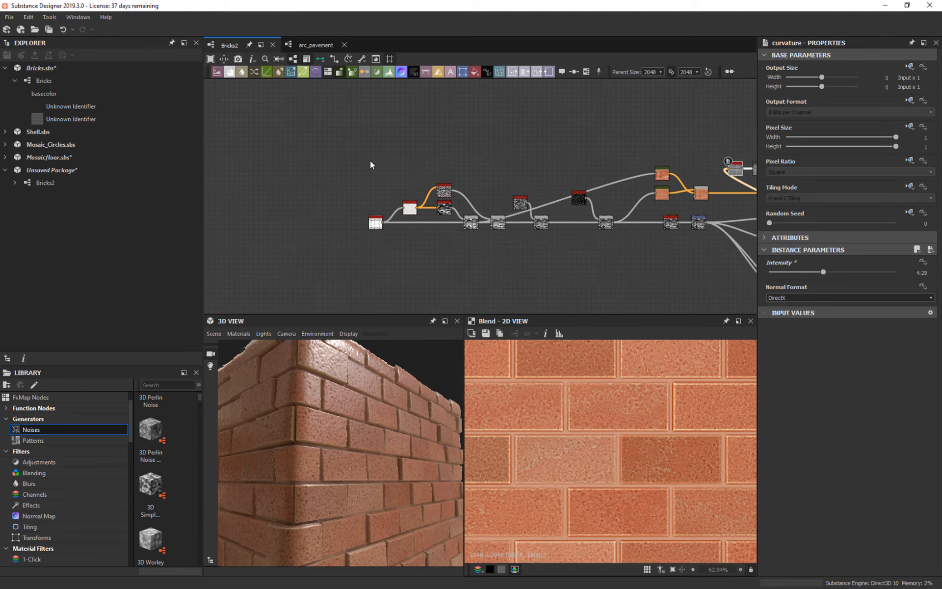
drag(371, 165, 572, 274)
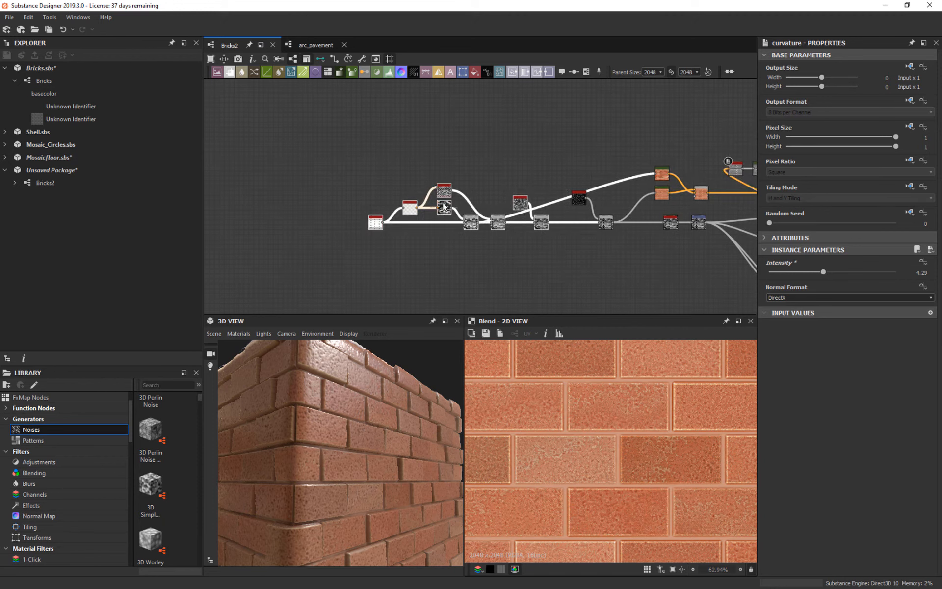
drag(449, 211, 476, 212)
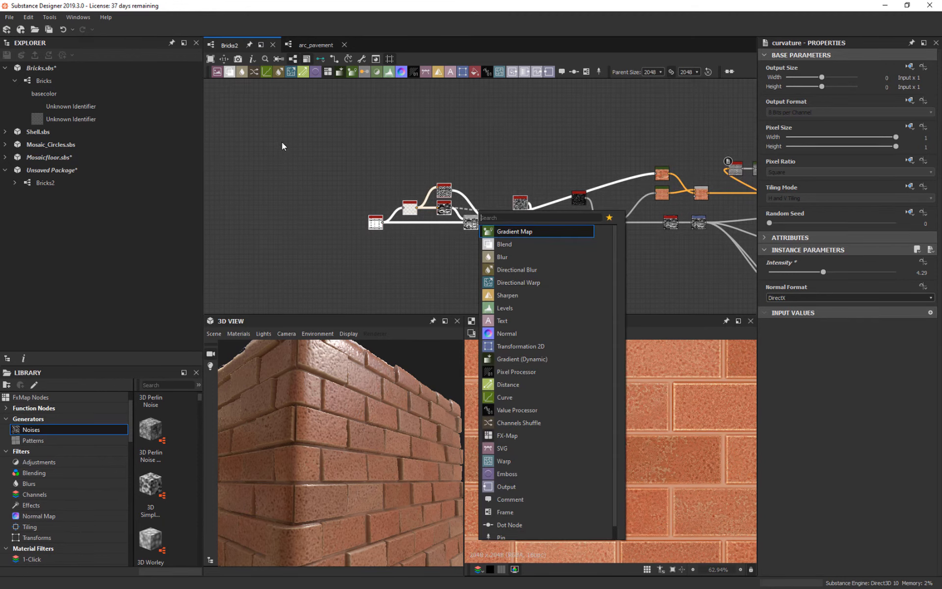
click(282, 144)
drag(565, 173, 575, 224)
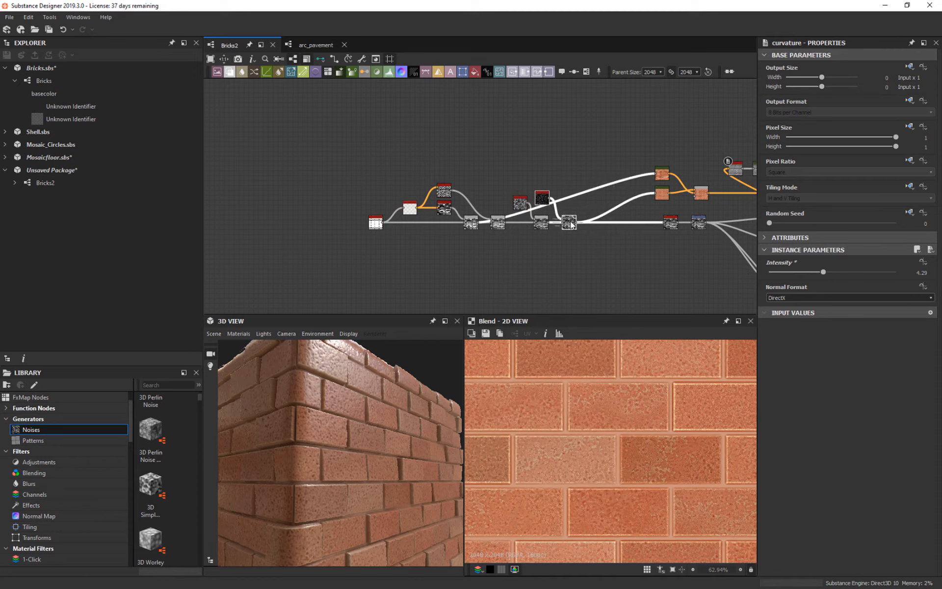
Step: Shift the whole group of pattern, Flood Fill, noise and Blend nodes right toward the Gradient Maps
drag(342, 176, 614, 263)
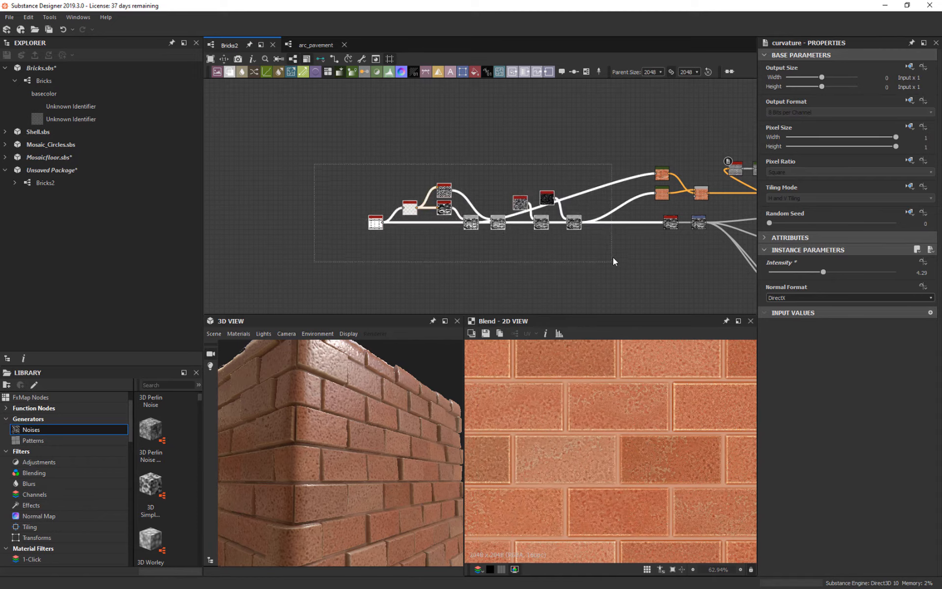
key(space)
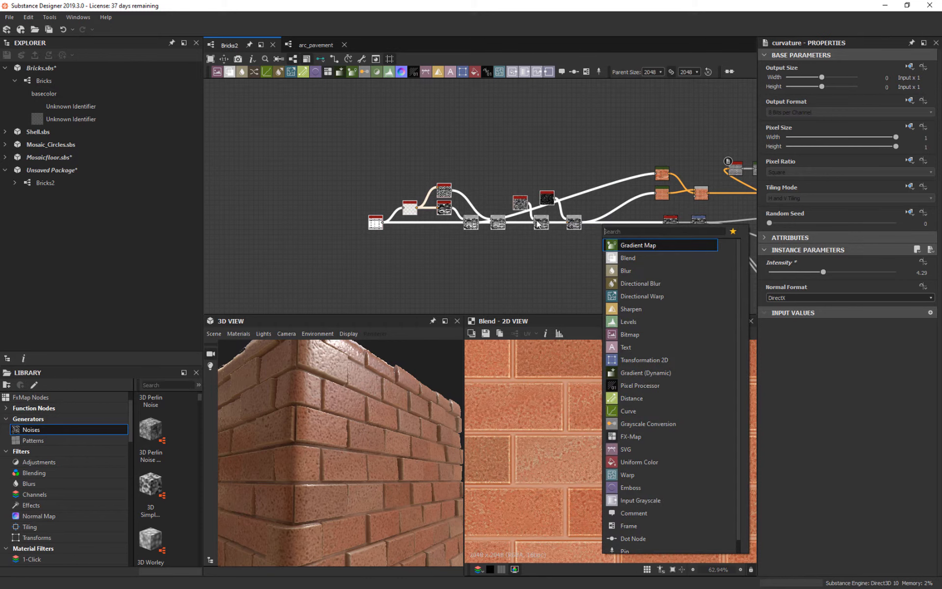
key(Escape)
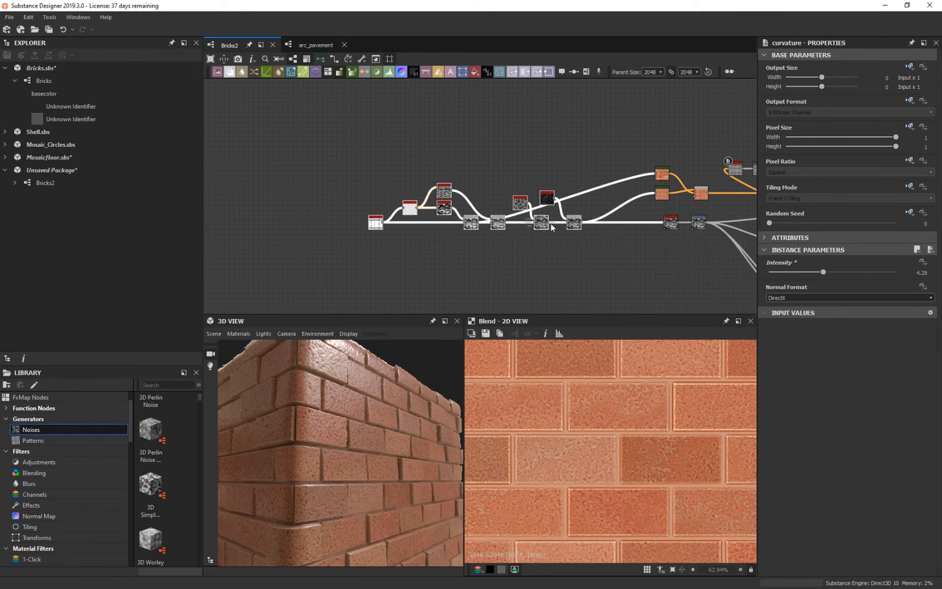
drag(543, 225, 601, 225)
Step: Rearrange the two brick Gradient Maps into a compact stack beside their Blend, with the lower one aligned to it
middle_drag(633, 216, 390, 247)
click(458, 224)
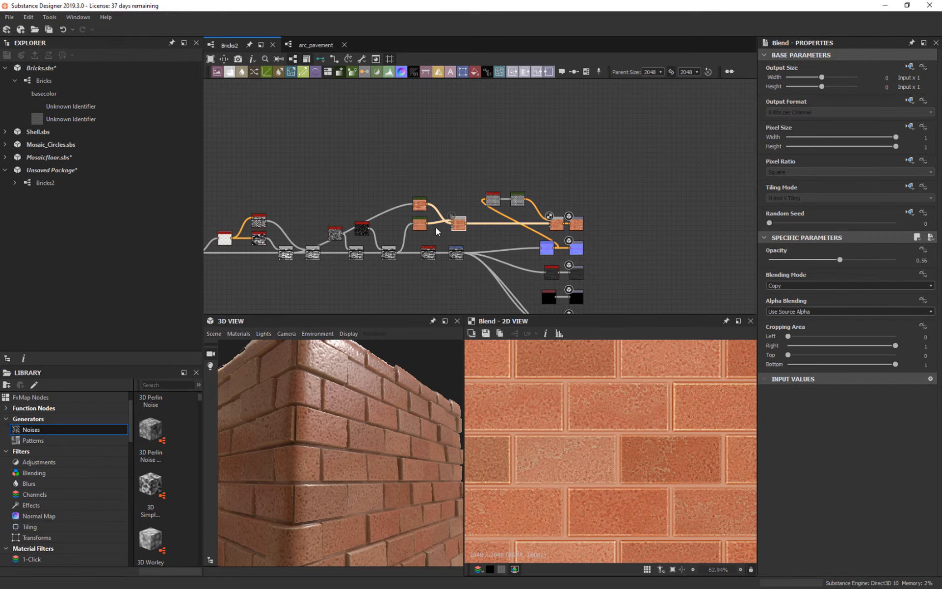
mouse_move(420, 225)
mouse_down()
mouse_move(408, 176)
mouse_move(421, 224)
mouse_up()
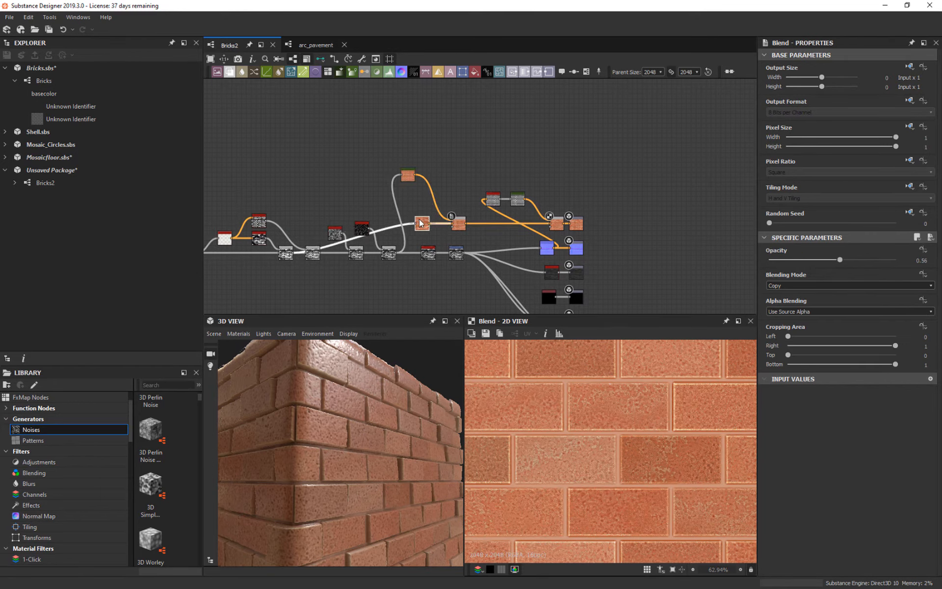
drag(406, 181, 420, 213)
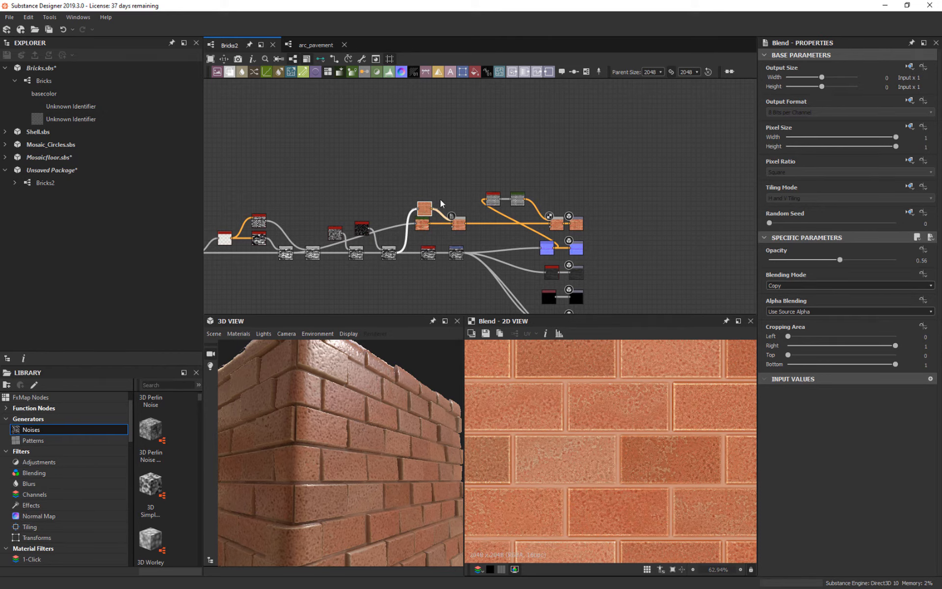
Step: Move the height chain together with the brick Gradient Maps and their Blend closer to the output nodes
middle_drag(543, 235, 530, 304)
middle_drag(479, 217, 426, 136)
scroll(449, 243, up, 2)
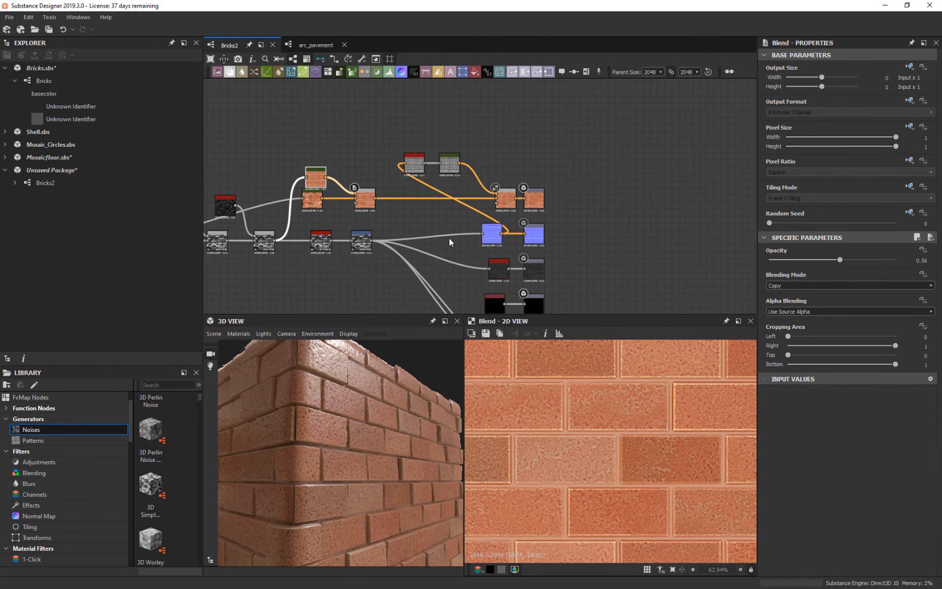
scroll(388, 225, down, 4)
drag(295, 169, 524, 271)
drag(524, 232, 538, 241)
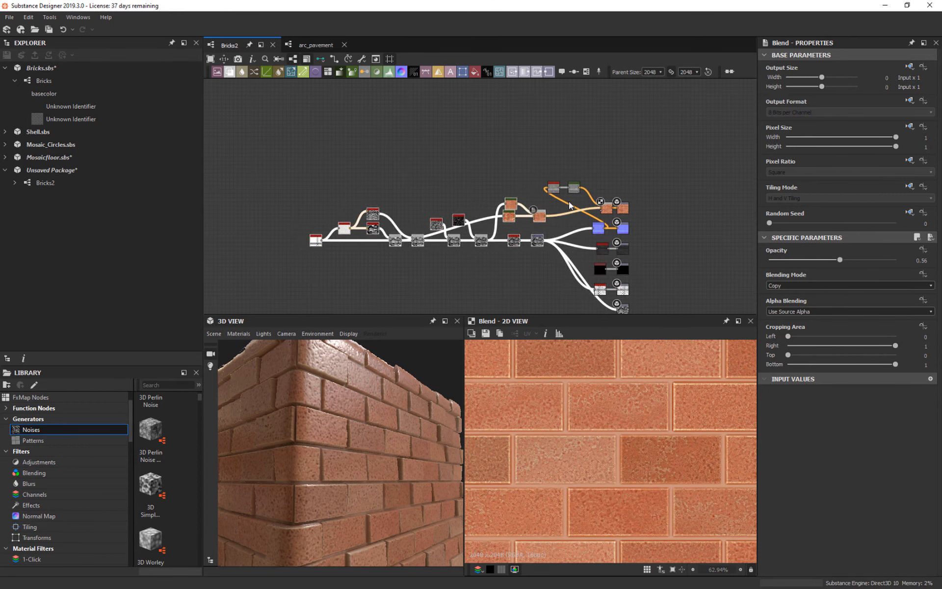
Step: Move the Normal node left, away from the Normal output and closer to the height chain
scroll(568, 201, up, 5)
middle_drag(584, 245, 524, 274)
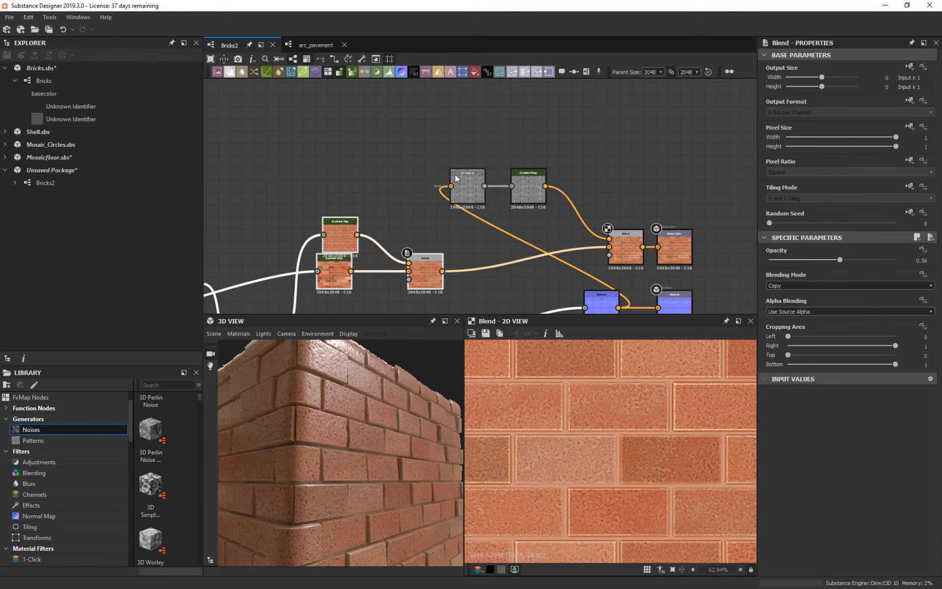
middle_drag(564, 246, 585, 146)
drag(631, 209, 530, 214)
middle_drag(544, 110, 542, 192)
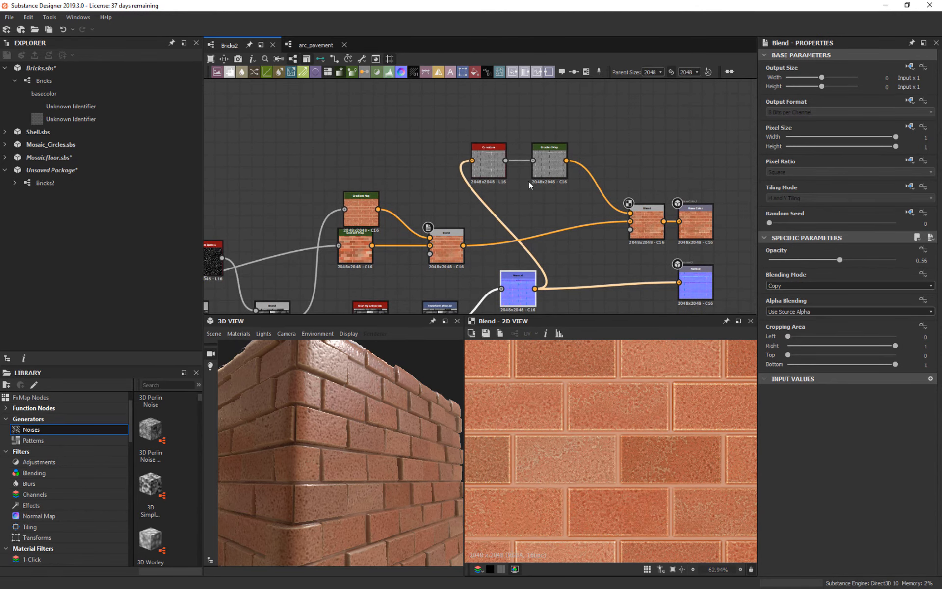
Step: Place the Curvature node and its Gradient Map side by side, close to the Blend before the Base Color output
click(496, 162)
drag(564, 123, 535, 175)
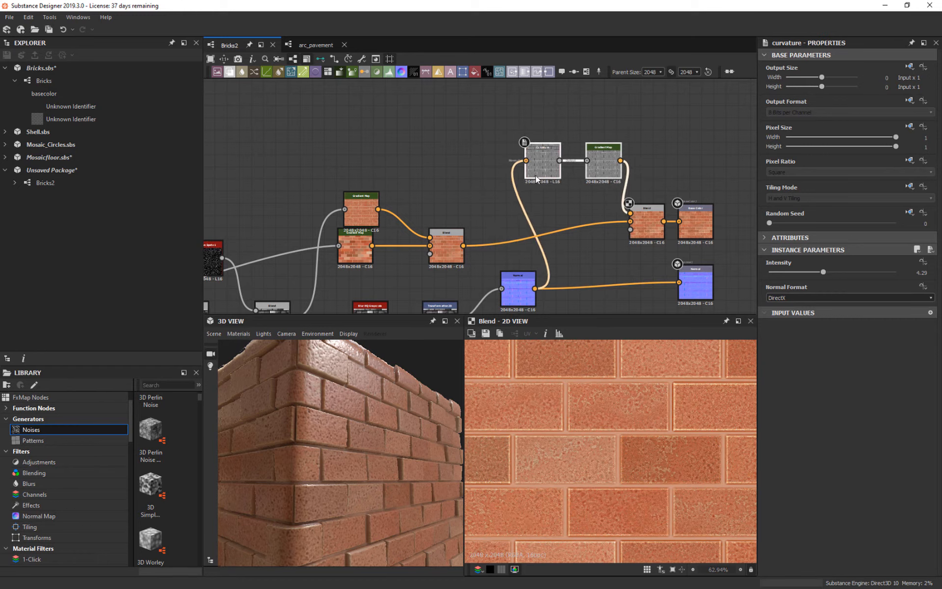
click(602, 148)
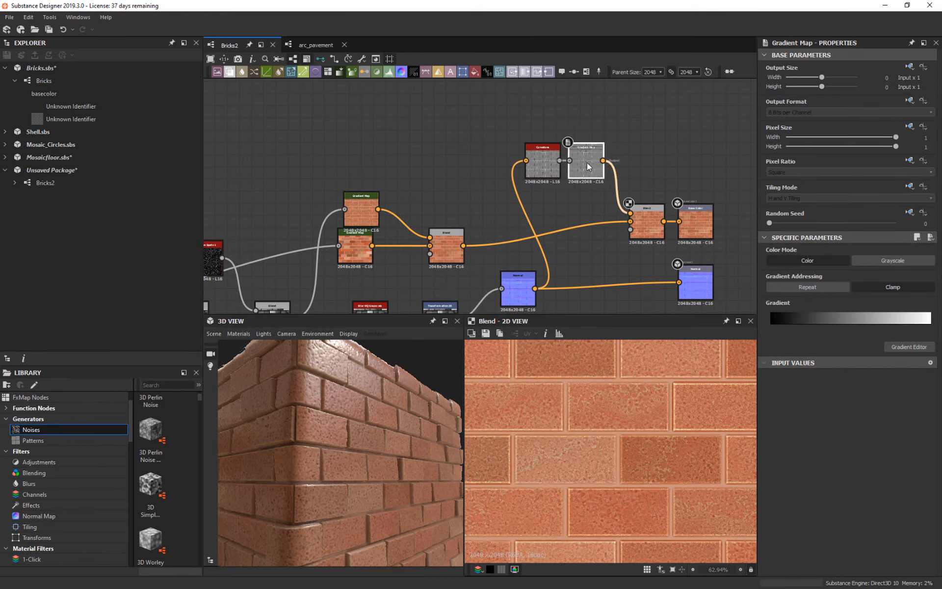
mouse_move(589, 175)
mouse_down()
mouse_move(588, 163)
mouse_move(585, 189)
mouse_up()
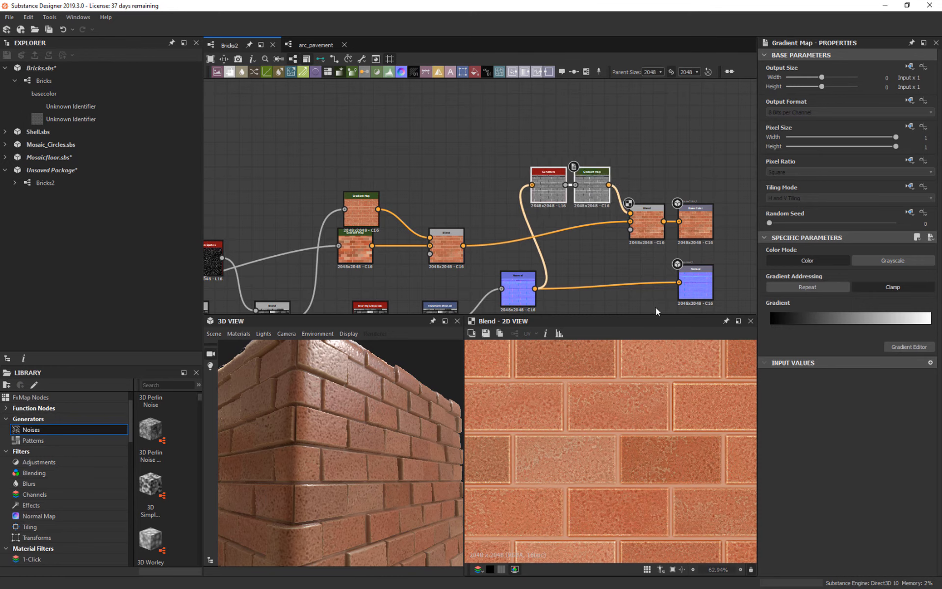
Step: Look over the tidied graph from the brick pattern to the outputs, and check the cube's top in 3D
key(f)
scroll(594, 214, down, 3)
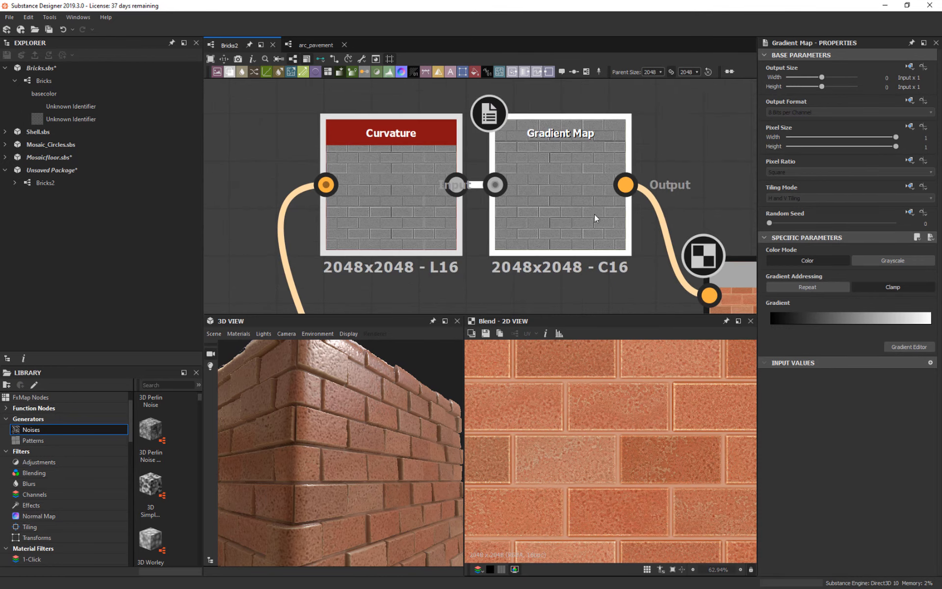
scroll(579, 201, down, 7)
middle_drag(333, 247, 422, 299)
scroll(420, 254, up, 1)
middle_drag(419, 254, 387, 154)
scroll(509, 206, up, 2)
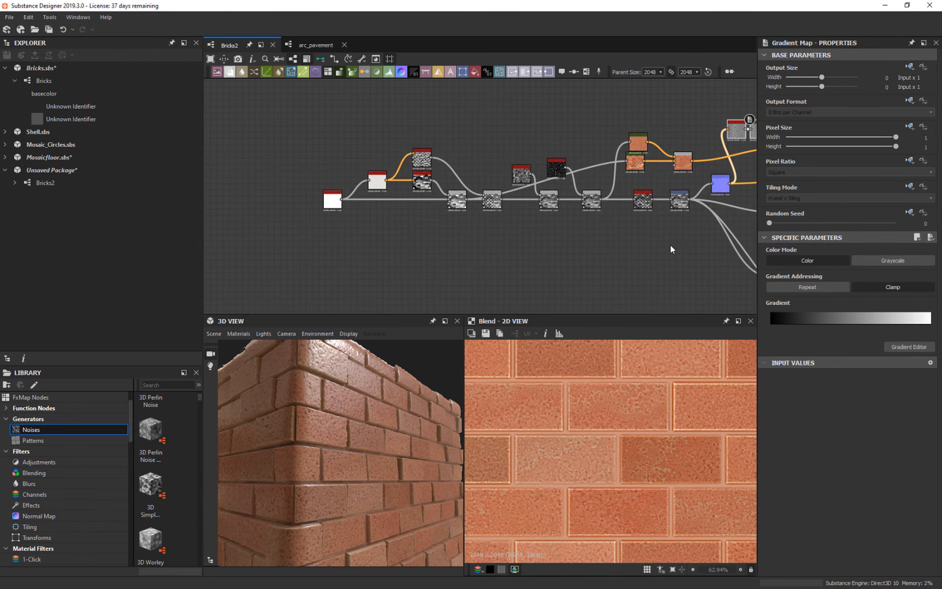
middle_drag(587, 226, 459, 183)
drag(348, 473, 349, 516)
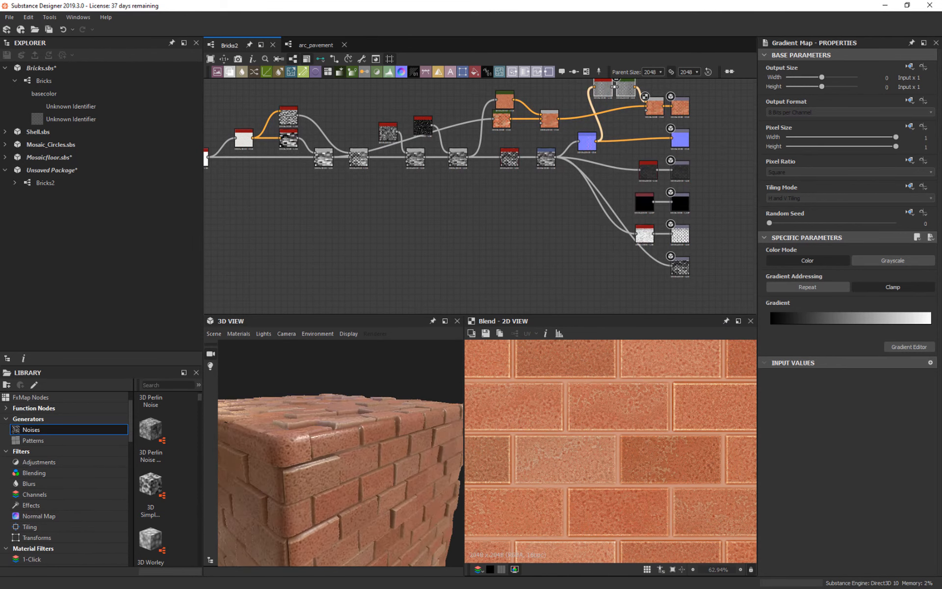
Step: Add a Tile Random node from the library's pattern generators and place it near the Brick node at the graph's start
click(31, 442)
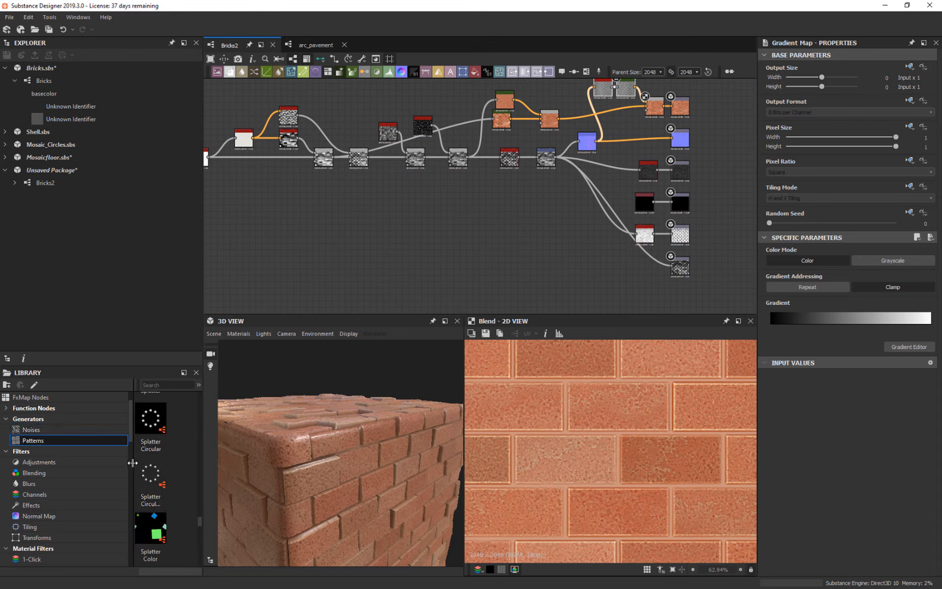
drag(133, 463, 67, 463)
scroll(137, 506, down, 3)
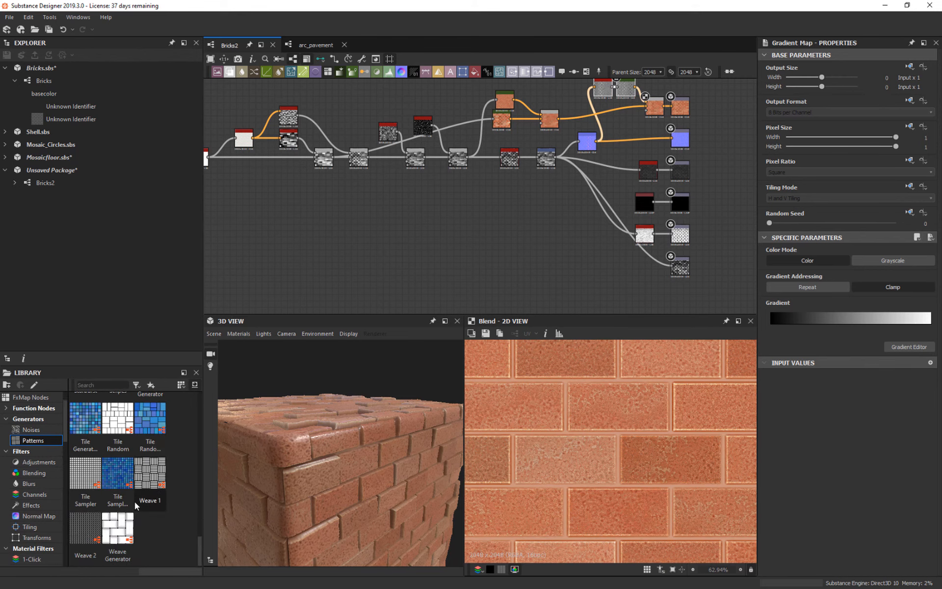
drag(127, 421, 304, 216)
middle_drag(411, 210, 677, 234)
drag(545, 232, 460, 148)
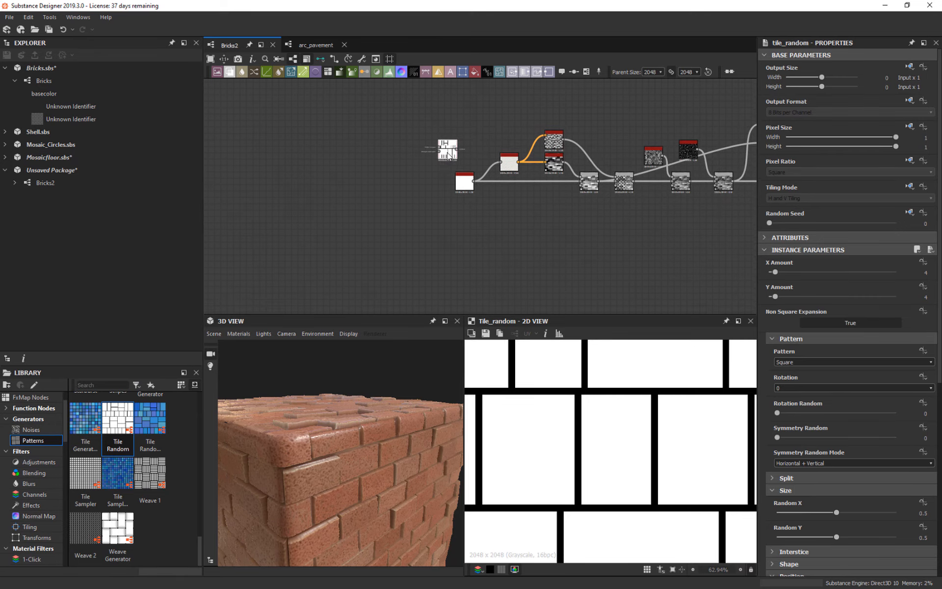
Step: Place Tile Random directly above the Brick node, transfer all of Brick's output connections to it, and check the cube in 3D
middle_drag(463, 138, 459, 229)
scroll(459, 229, up, 2)
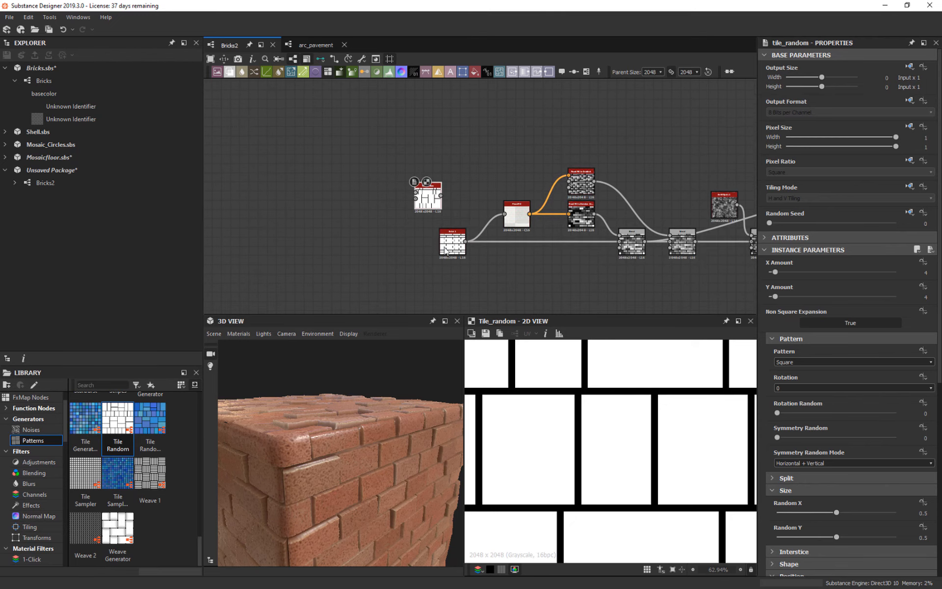
mouse_move(458, 251)
mouse_down()
mouse_move(431, 250)
mouse_move(453, 250)
mouse_up()
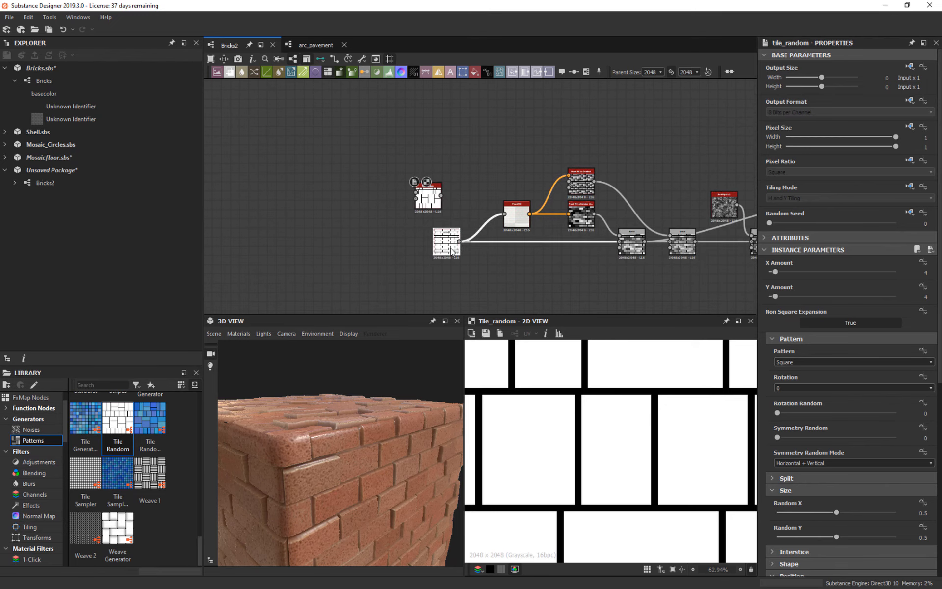
scroll(452, 250, up, 3)
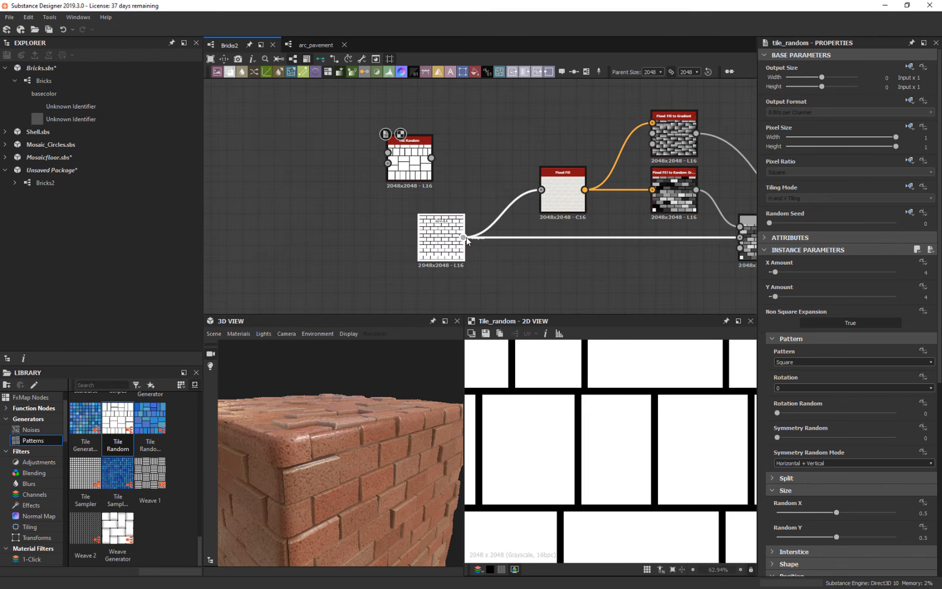
drag(416, 160, 449, 193)
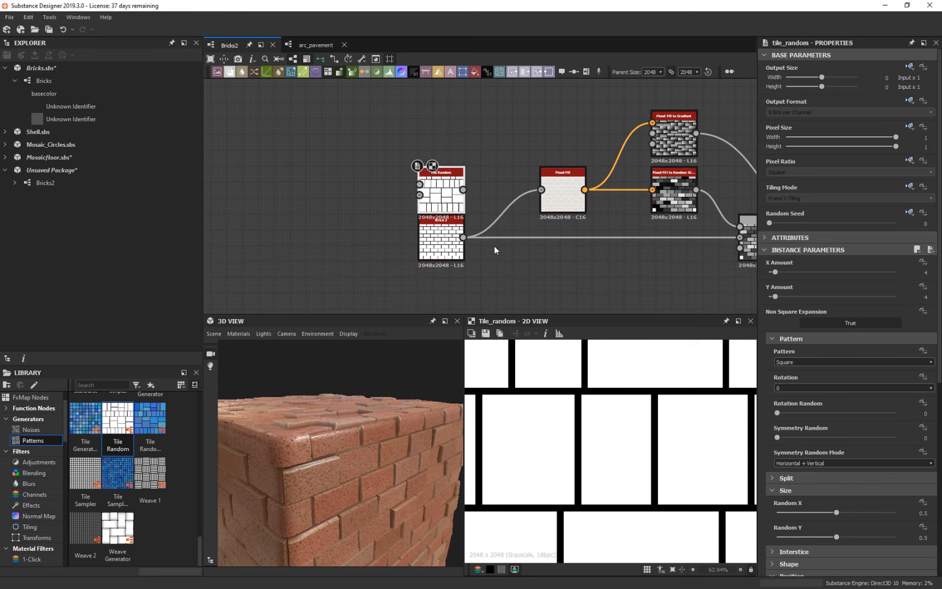
shift+drag(463, 238, 465, 189)
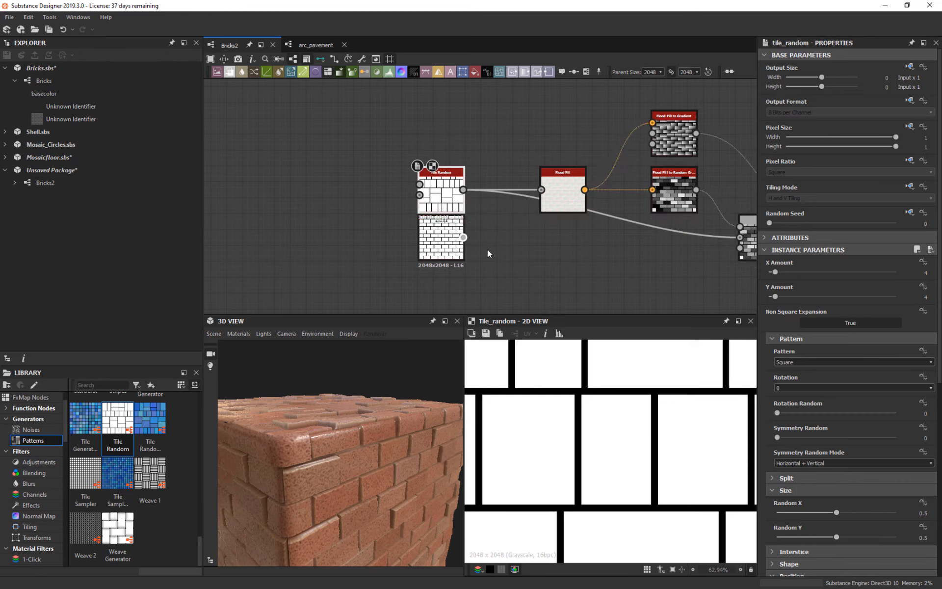
drag(376, 471, 371, 443)
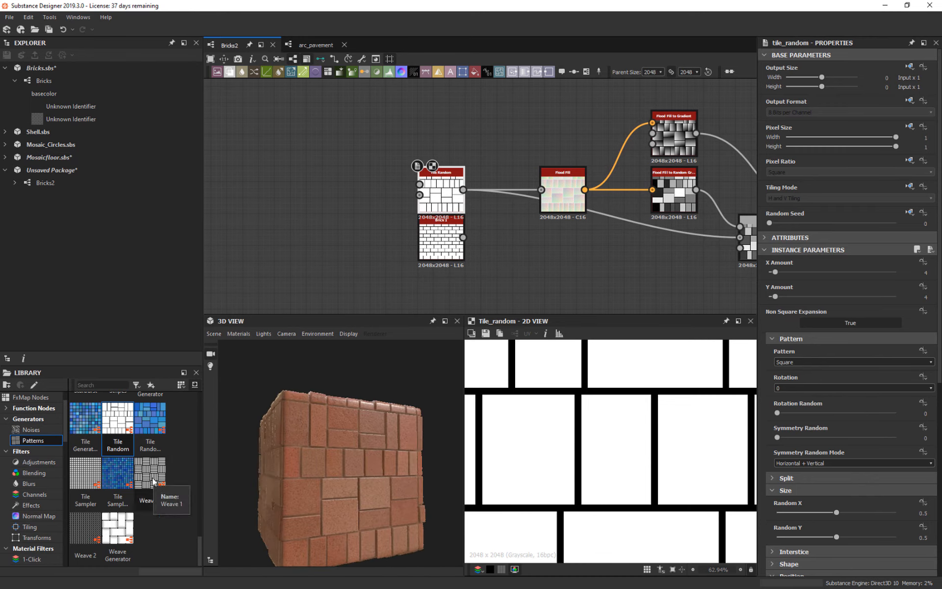
Step: Add an Arc Pavement node below the Brick node, transfer Tile Random's output connections to it, and check the cube in 3D
scroll(157, 474, down, 4)
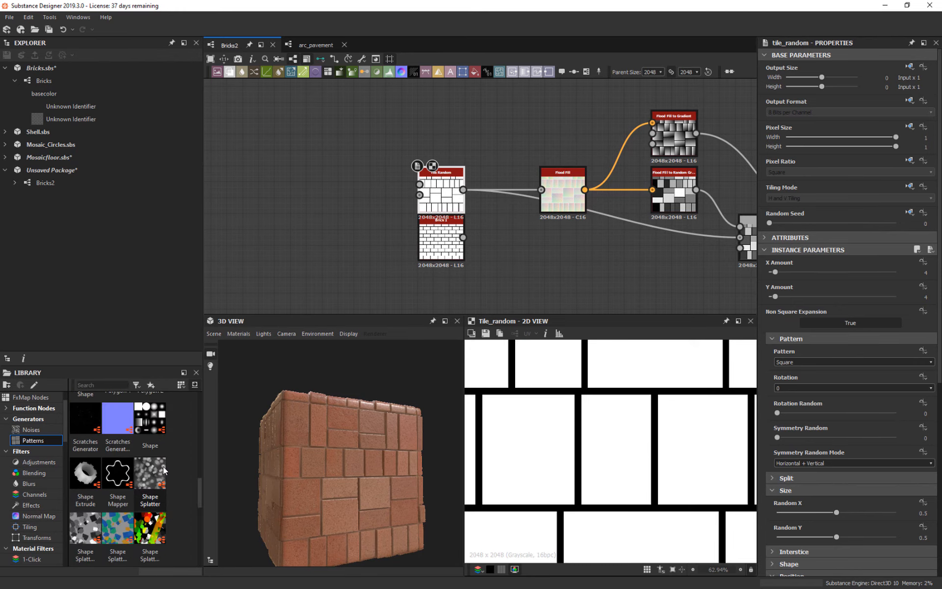
scroll(164, 467, up, 10)
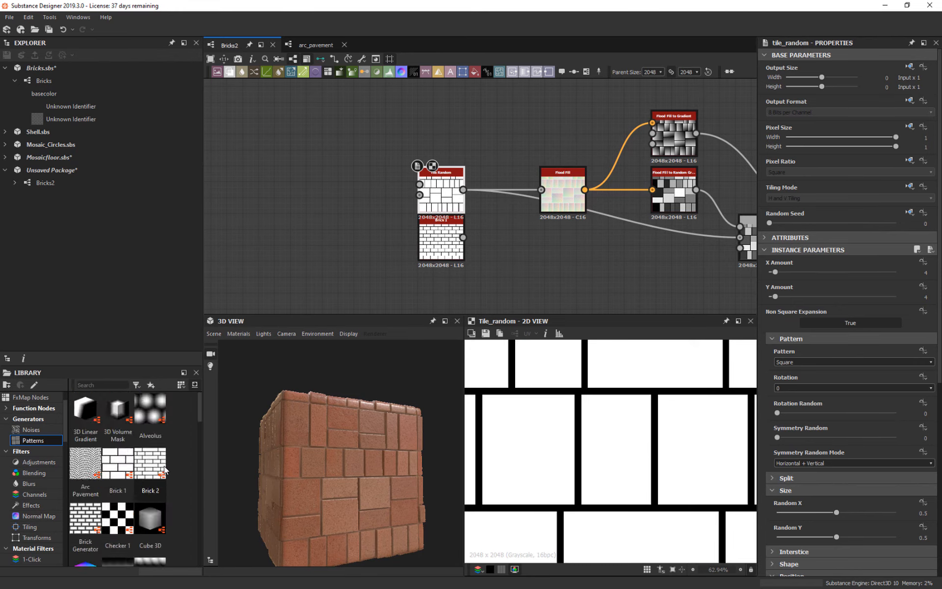
drag(85, 464, 422, 284)
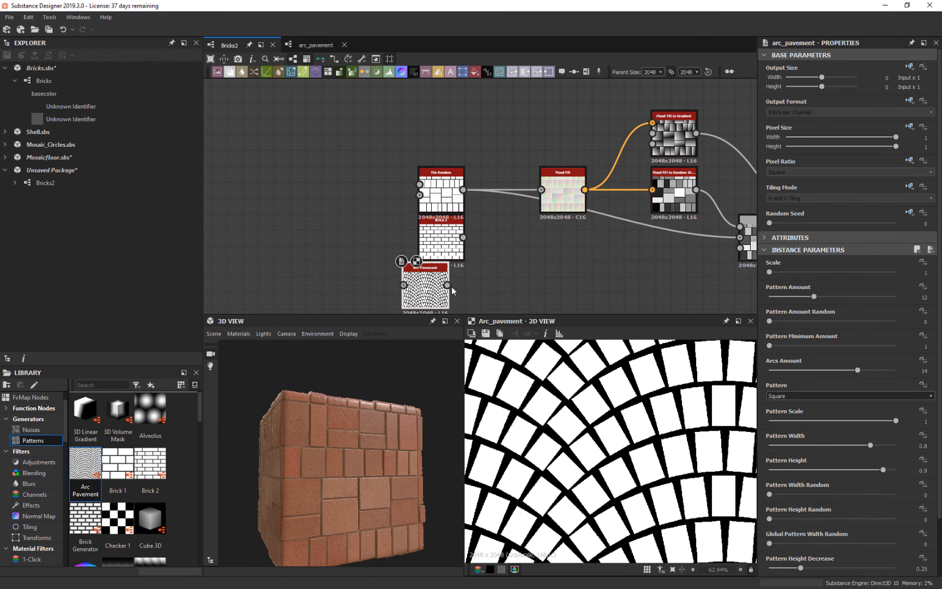
shift+drag(463, 189, 448, 285)
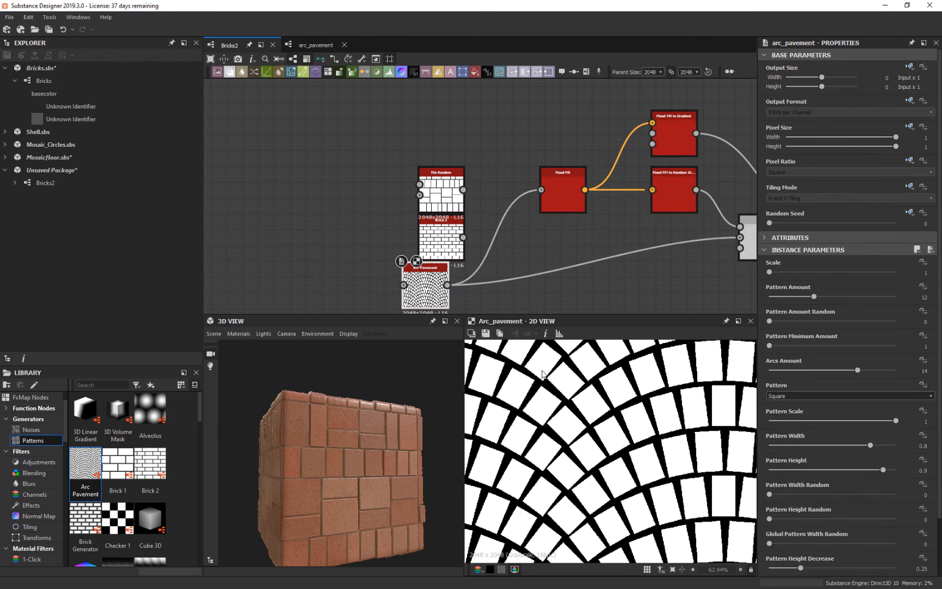
drag(402, 515, 401, 376)
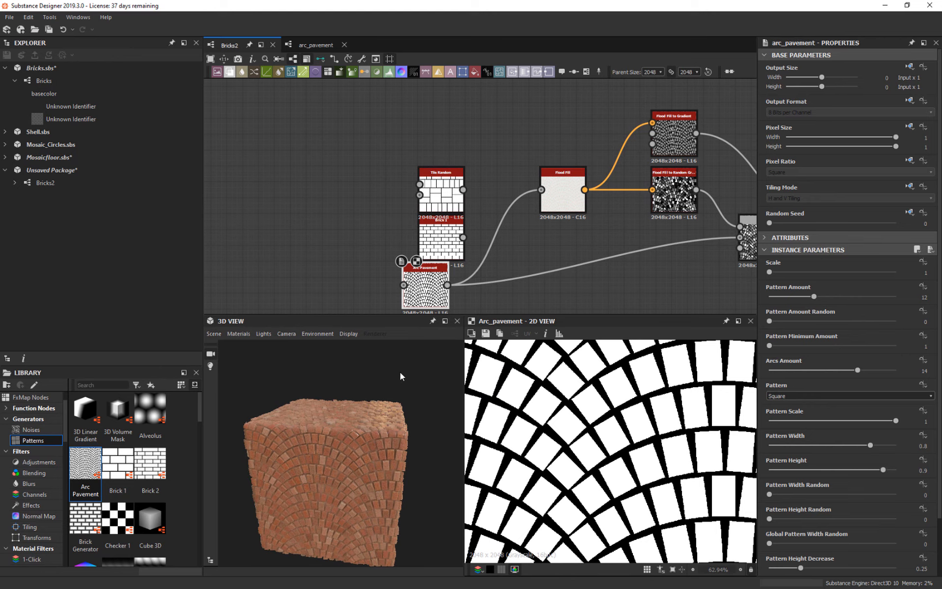
Step: Move the Tile Random and Brick nodes together away from the graph's start and place Arc Pavement in front of the Flood Fill node
drag(351, 112, 462, 248)
drag(449, 236, 361, 198)
drag(425, 292, 472, 237)
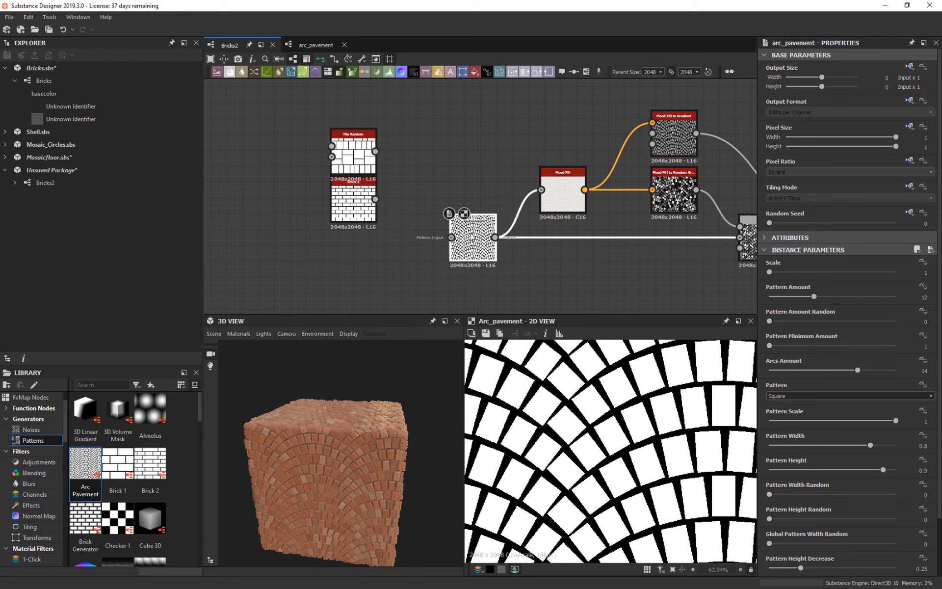